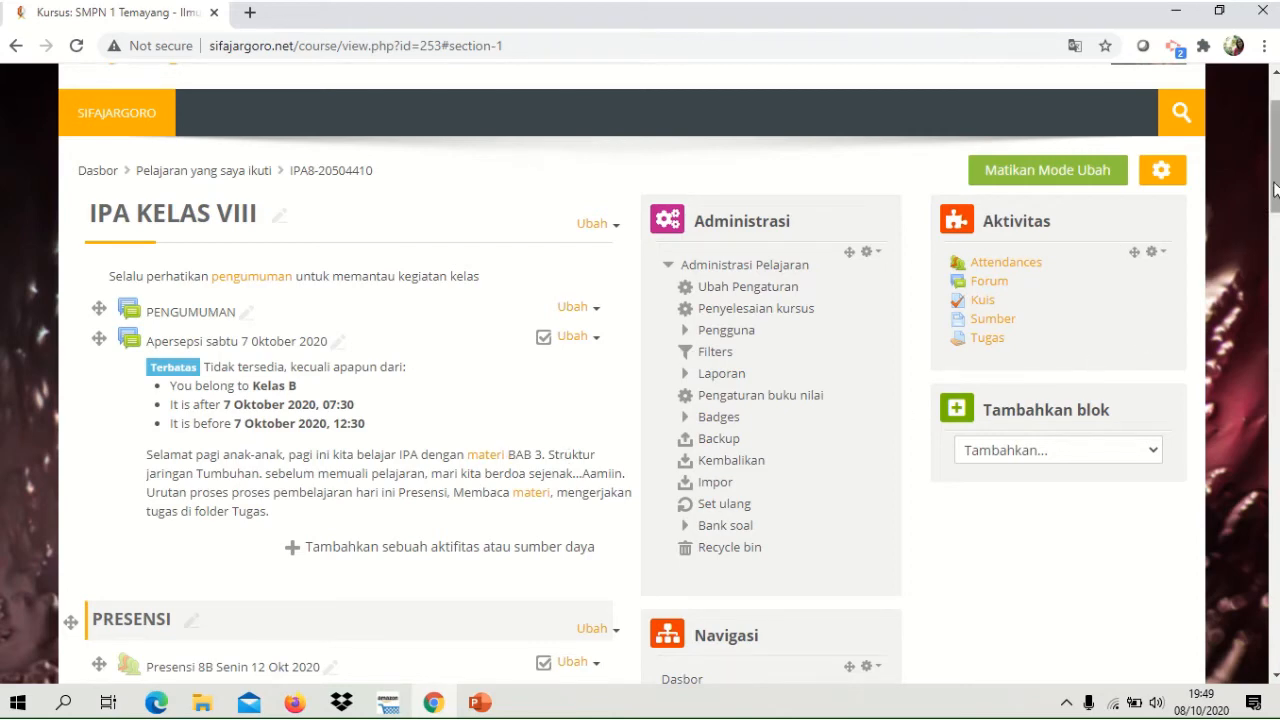
# Add a new Attendance activity to the PRESENSI section of the course.
pyautogui.moveTo(1274, 190); pyautogui.dragTo(1274, 278)
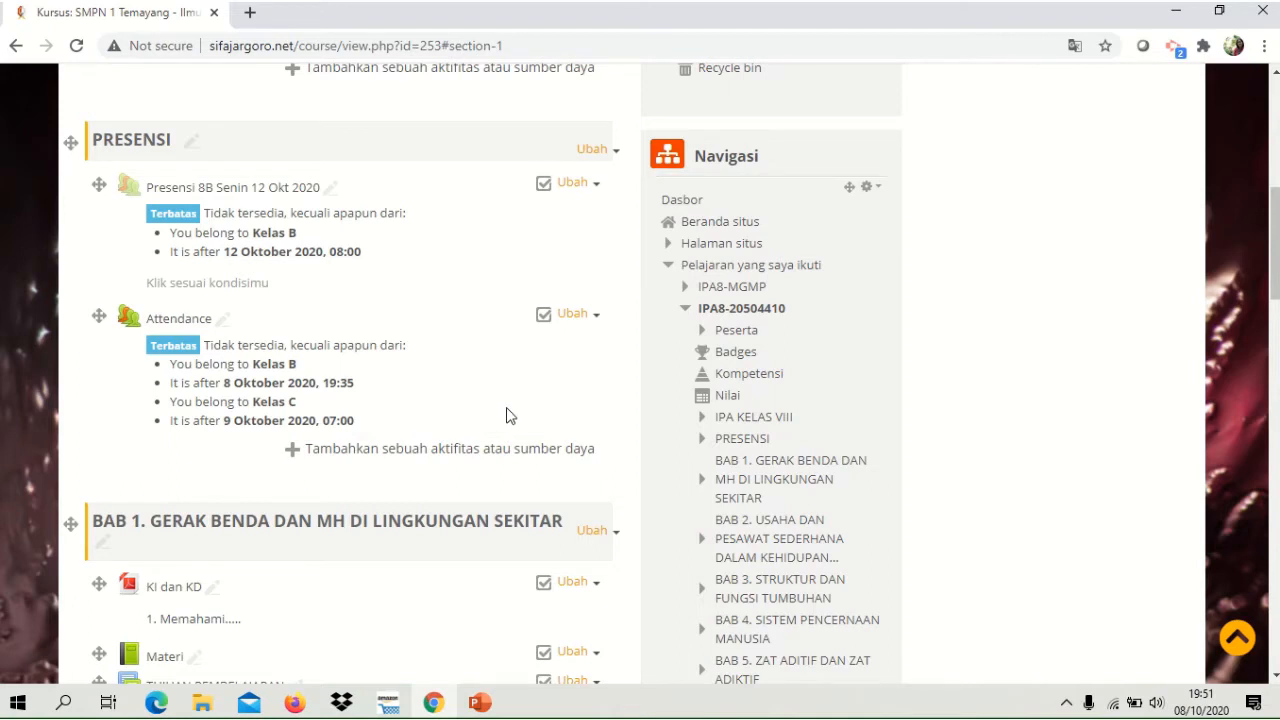
pyautogui.click(422, 451)
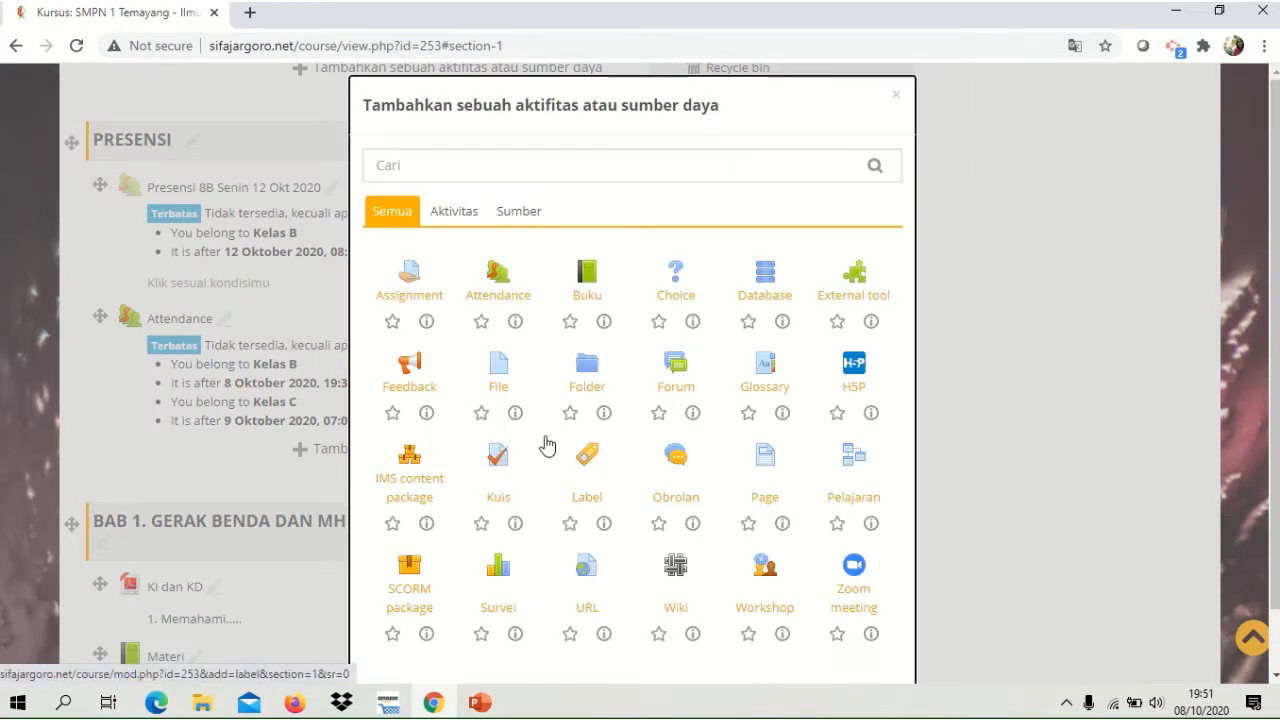
pyautogui.click(498, 279)
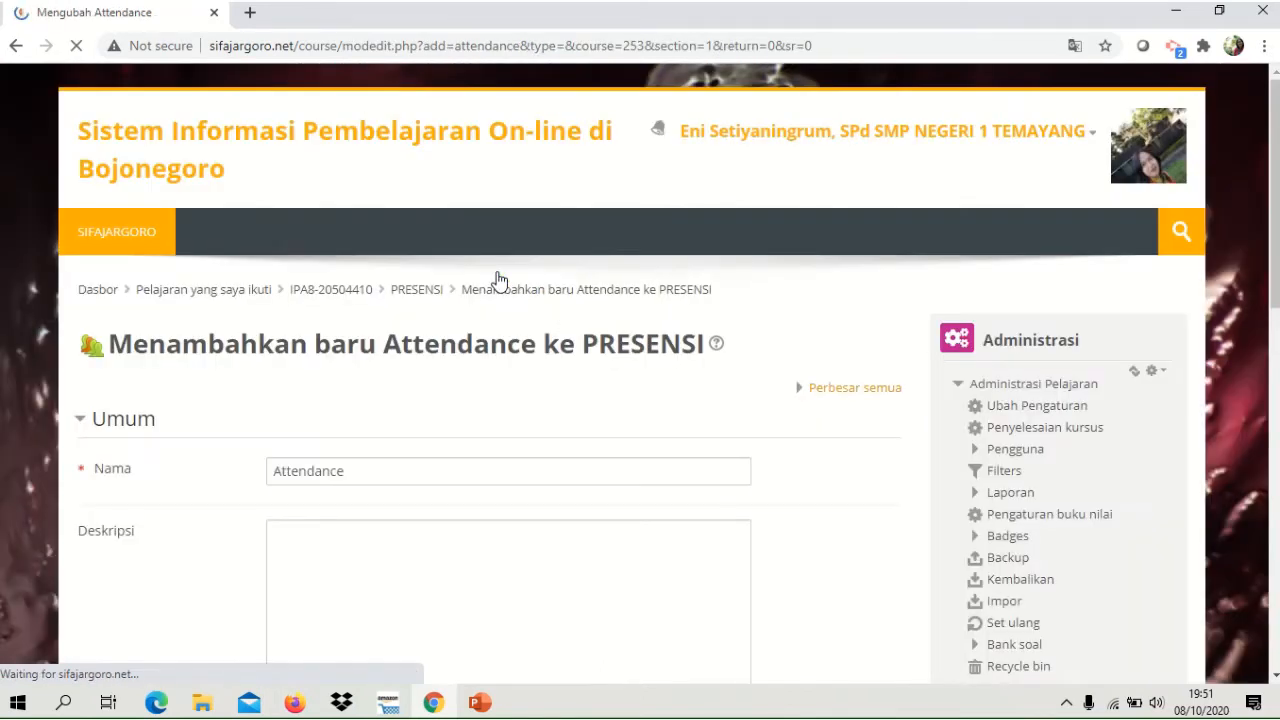
# Replace the attendance activity's default name with "Presensi 8B".
pyautogui.click(371, 471)
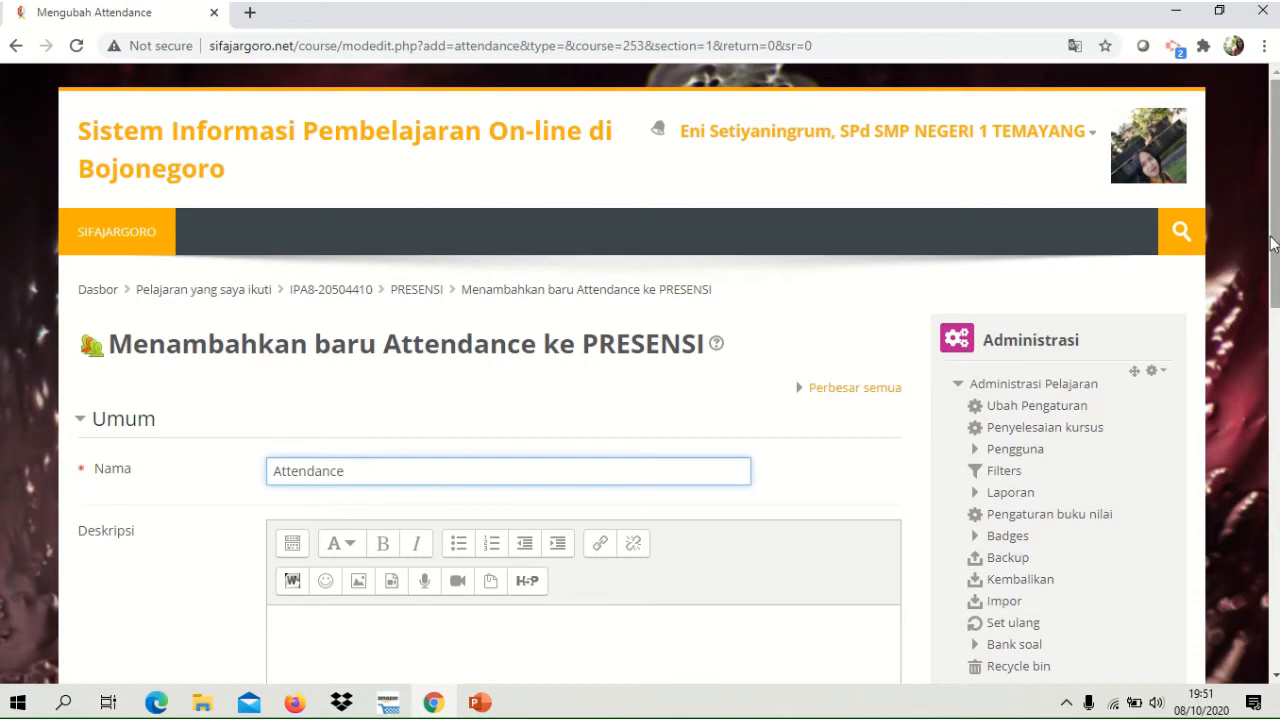
pyautogui.moveTo(1275, 241); pyautogui.dragTo(1277, 326)
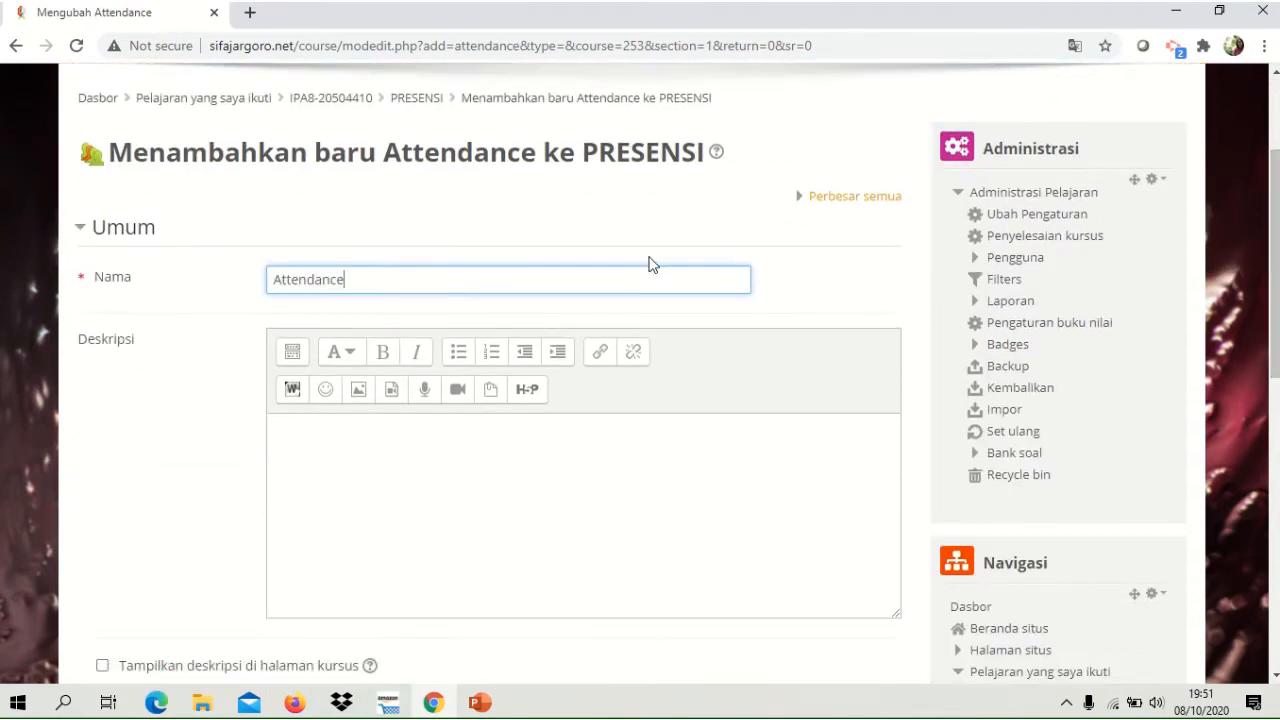
pyautogui.press('BackSpace')
pyautogui.press('BackSpace')
pyautogui.press('BackSpace')
pyautogui.press('BackSpace')
pyautogui.press('BackSpace')
pyautogui.press('BackSpace')
pyautogui.press('BackSpace')
pyautogui.press('BackSpace')
pyautogui.press('BackSpace')
pyautogui.press('BackSpace')
pyautogui.write('Presensi')
pyautogui.write('8B')
# Enter the description "Klik sesuai kondisimu sekarang !" and enable showing it on the course page.
pyautogui.click(382, 468)
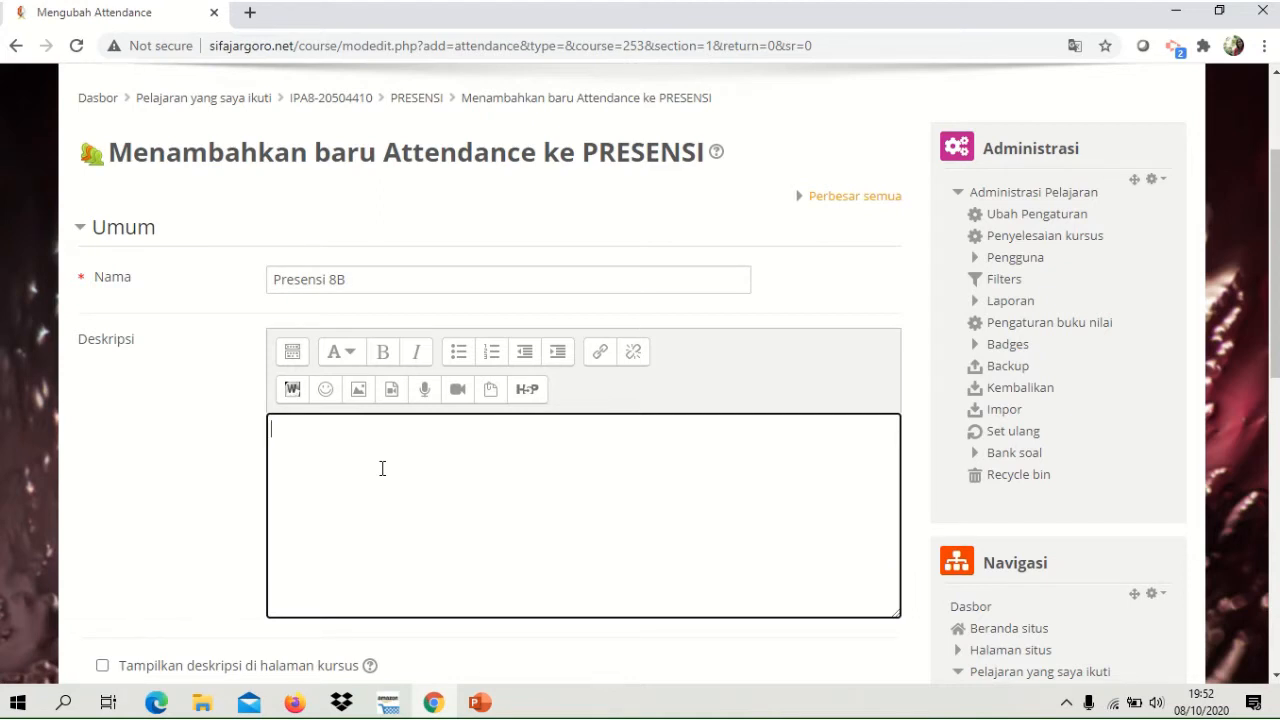
pyautogui.write('Klik sesua')
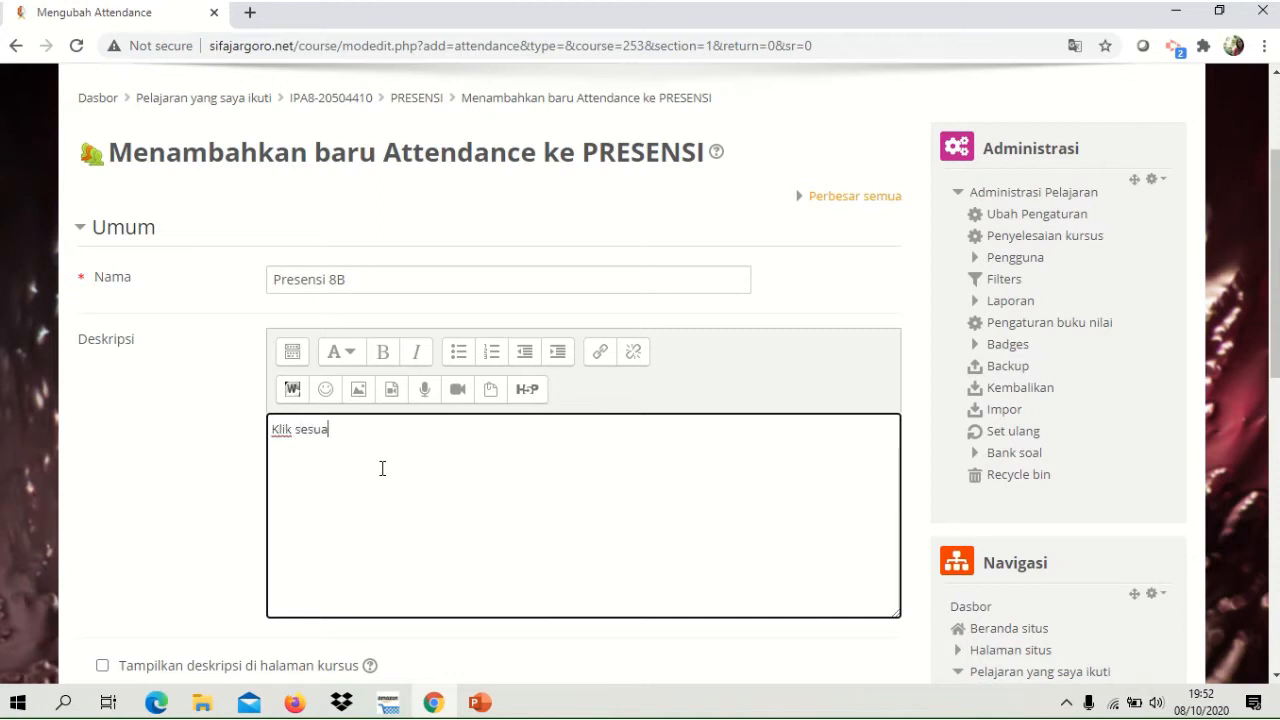
pyautogui.write('i kondisimu sekar')
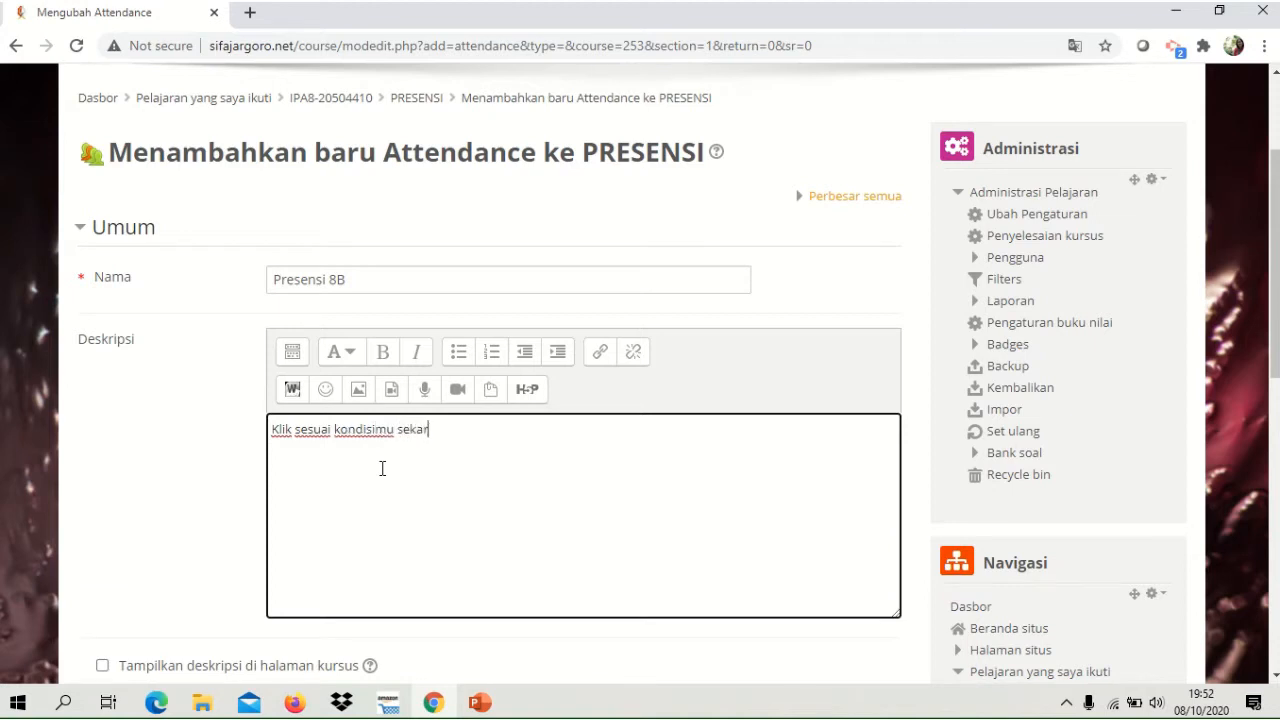
pyautogui.write('ang !')
pyautogui.moveTo(1276, 208); pyautogui.dragTo(1276, 288)
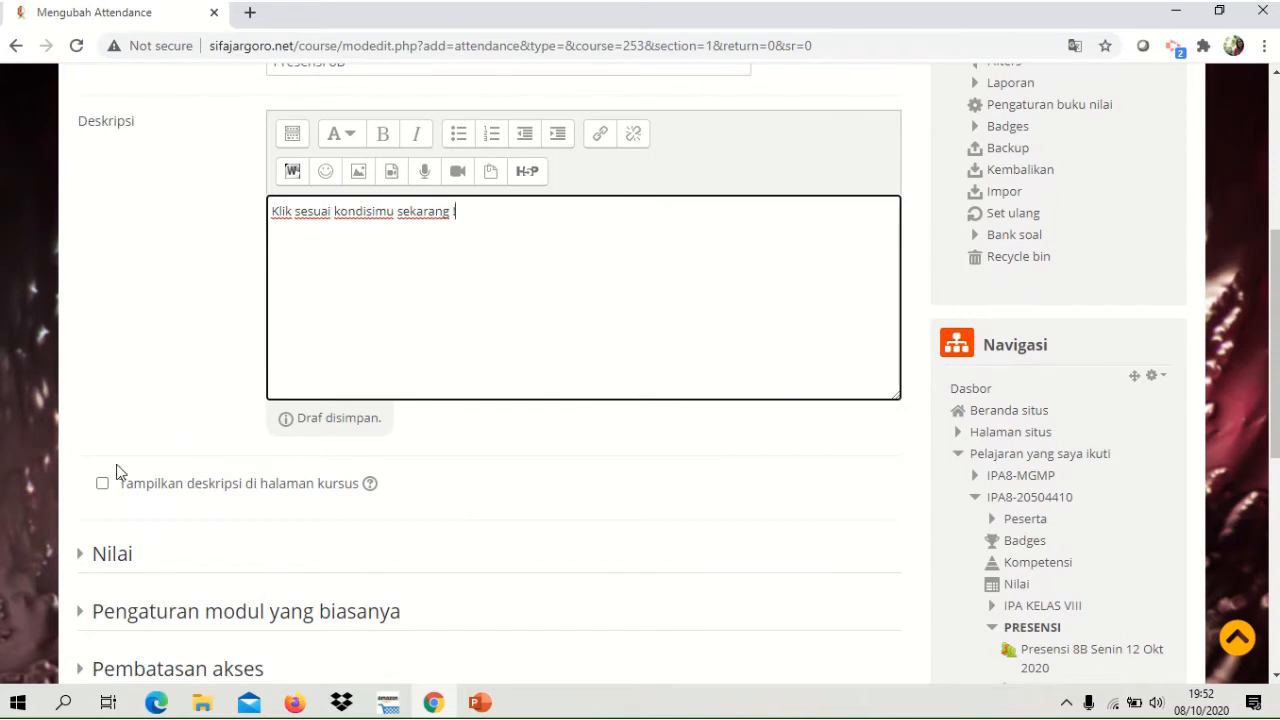
pyautogui.click(102, 486)
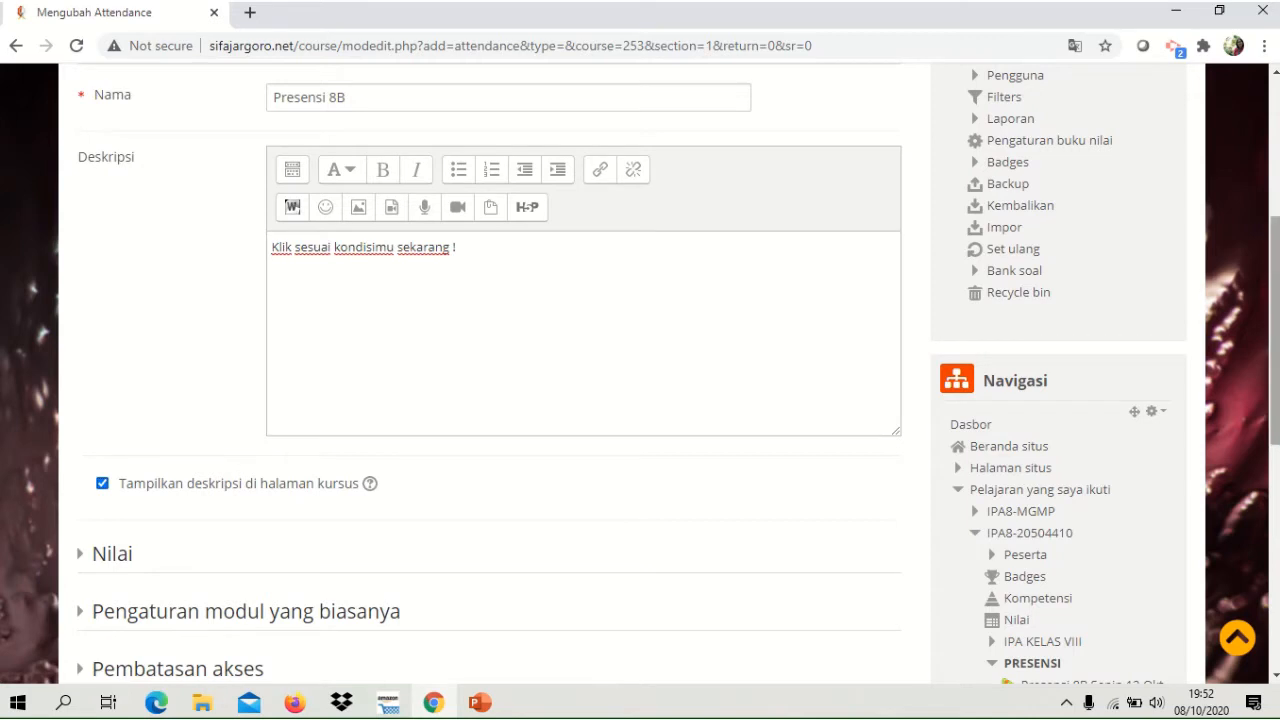
# Add a group access restriction that limits the attendance activity to Kelas C.
pyautogui.moveTo(1276, 253); pyautogui.dragTo(1276, 341)
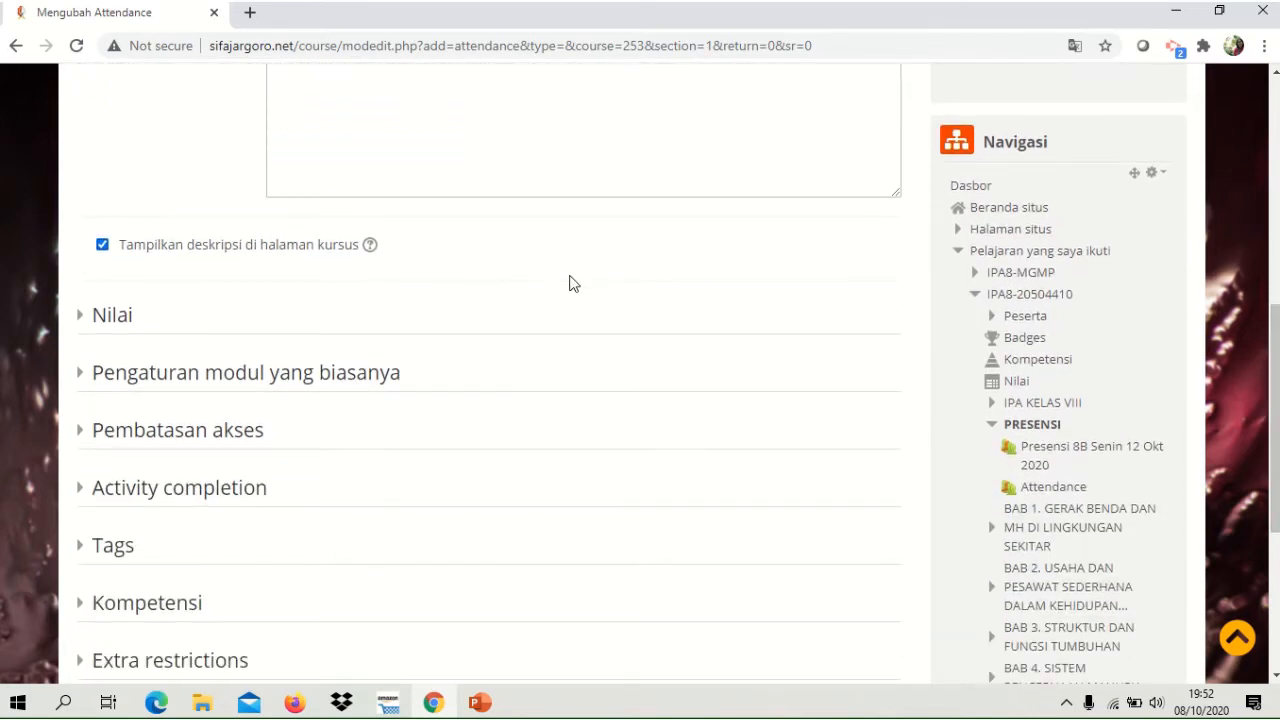
pyautogui.click(204, 435)
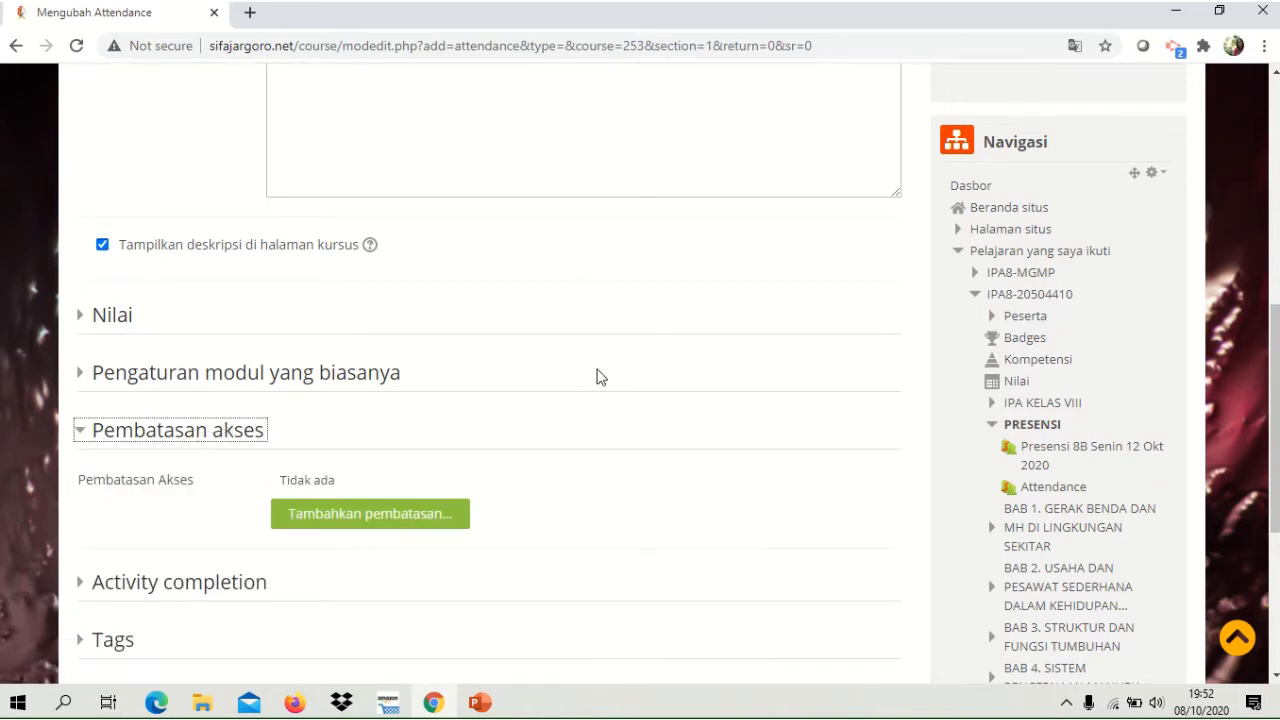
pyautogui.click(376, 516)
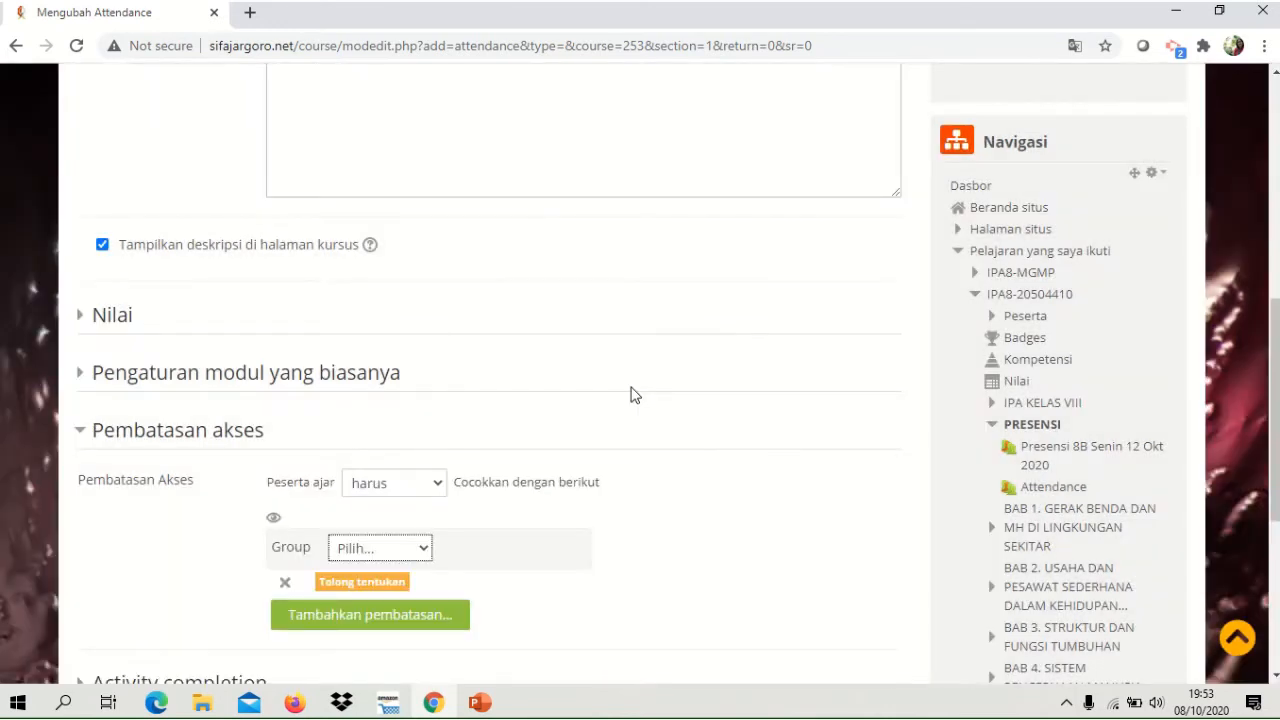
pyautogui.click(418, 553)
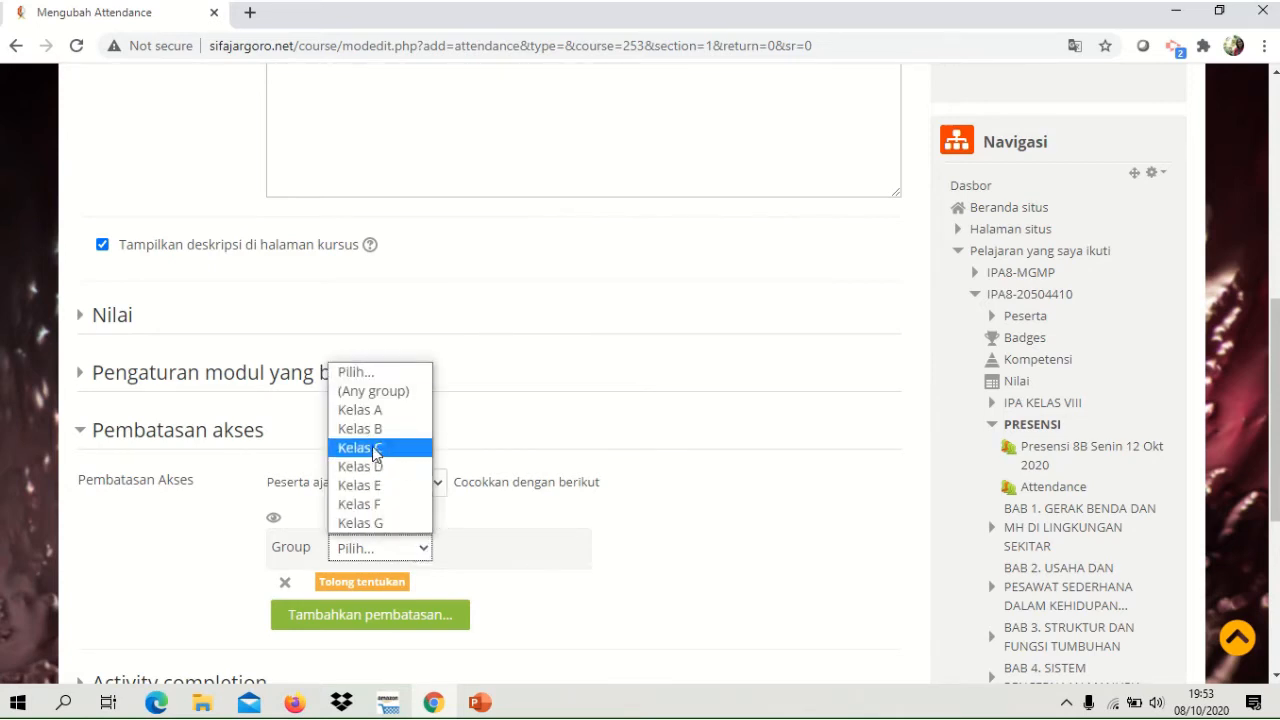
pyautogui.click(376, 448)
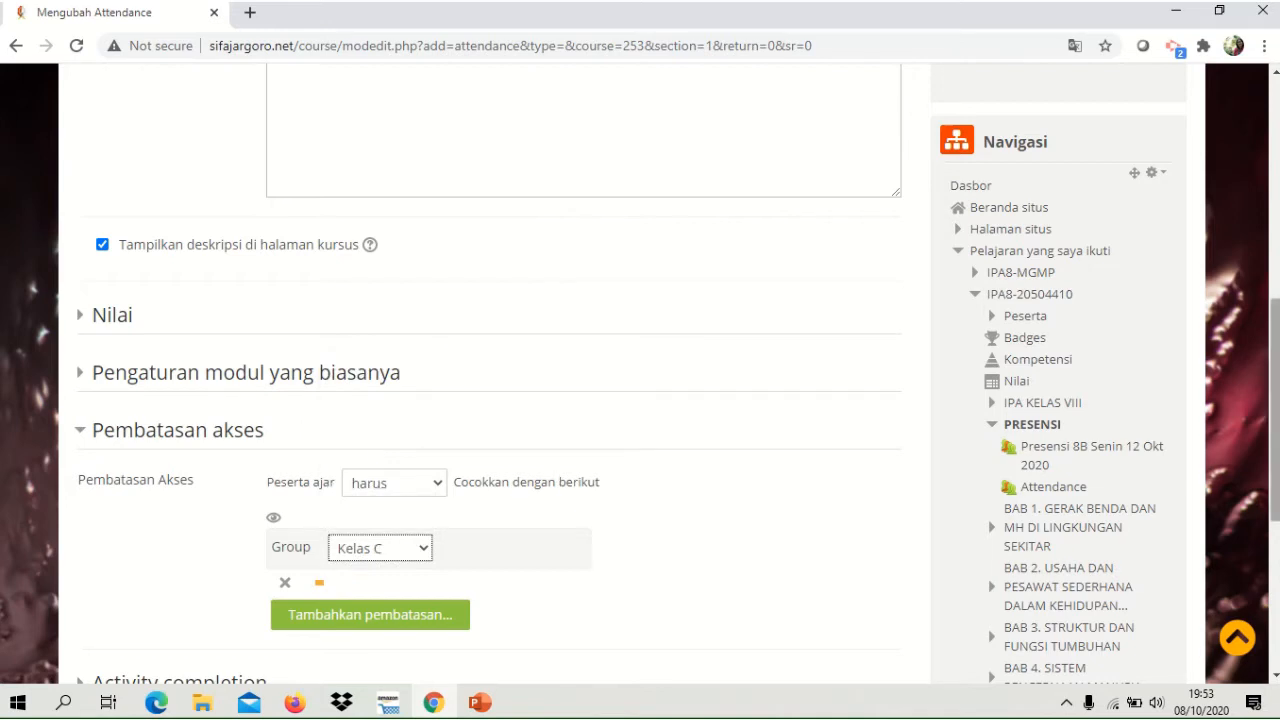
# Add a date restriction allowing access from 10 Oktober 2020 at 07:05, consulting the system calendar for the date.
pyautogui.scroll(-1, 1276, 320)
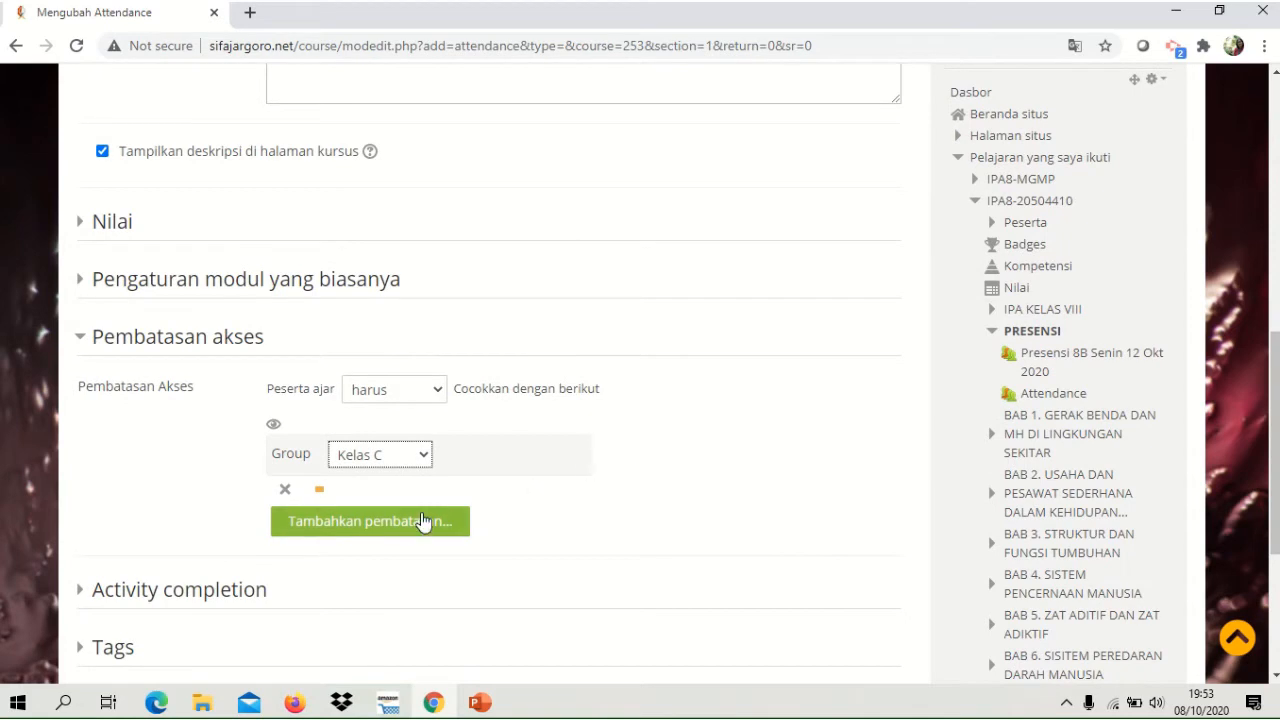
pyautogui.click(371, 524)
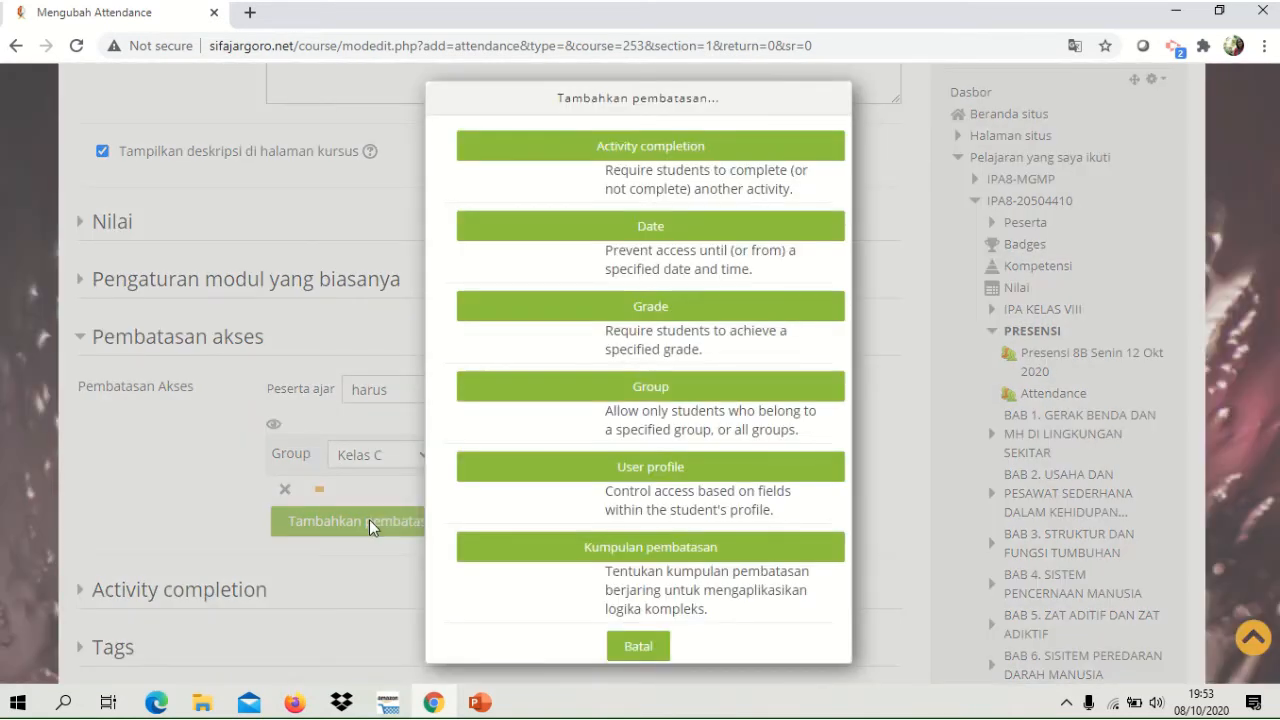
pyautogui.click(700, 228)
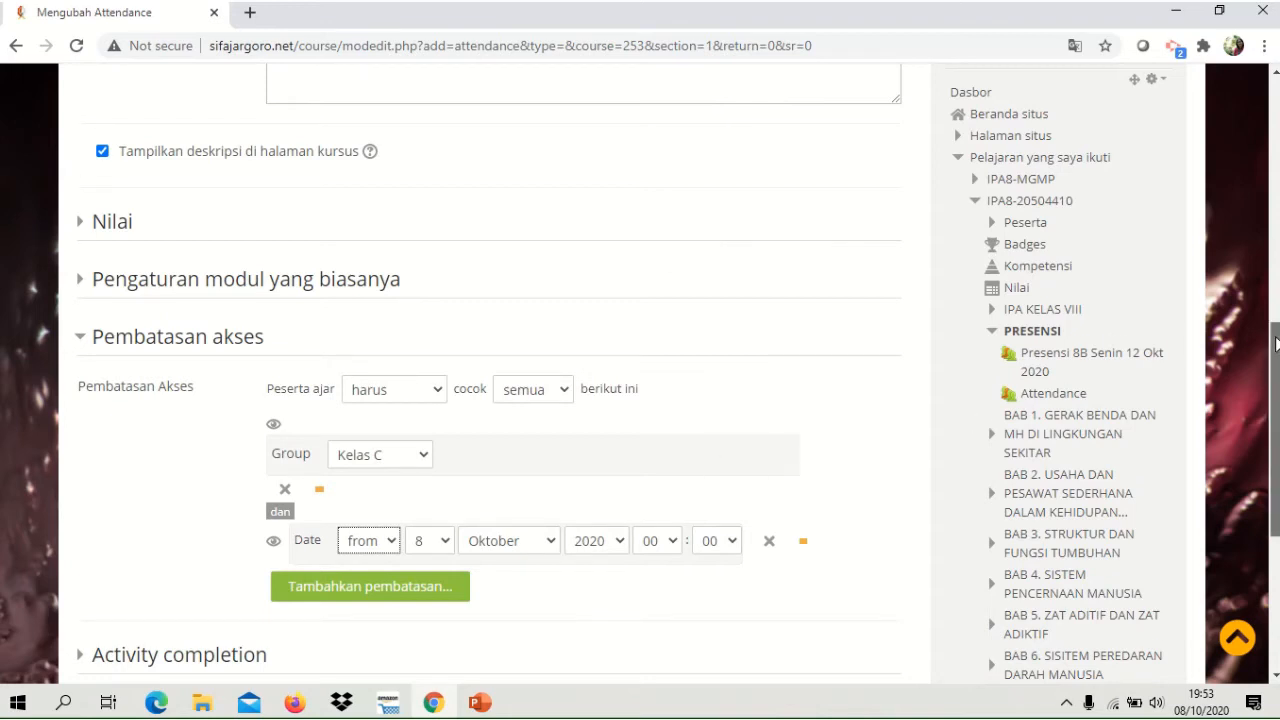
pyautogui.moveTo(1276, 345); pyautogui.dragTo(1276, 378)
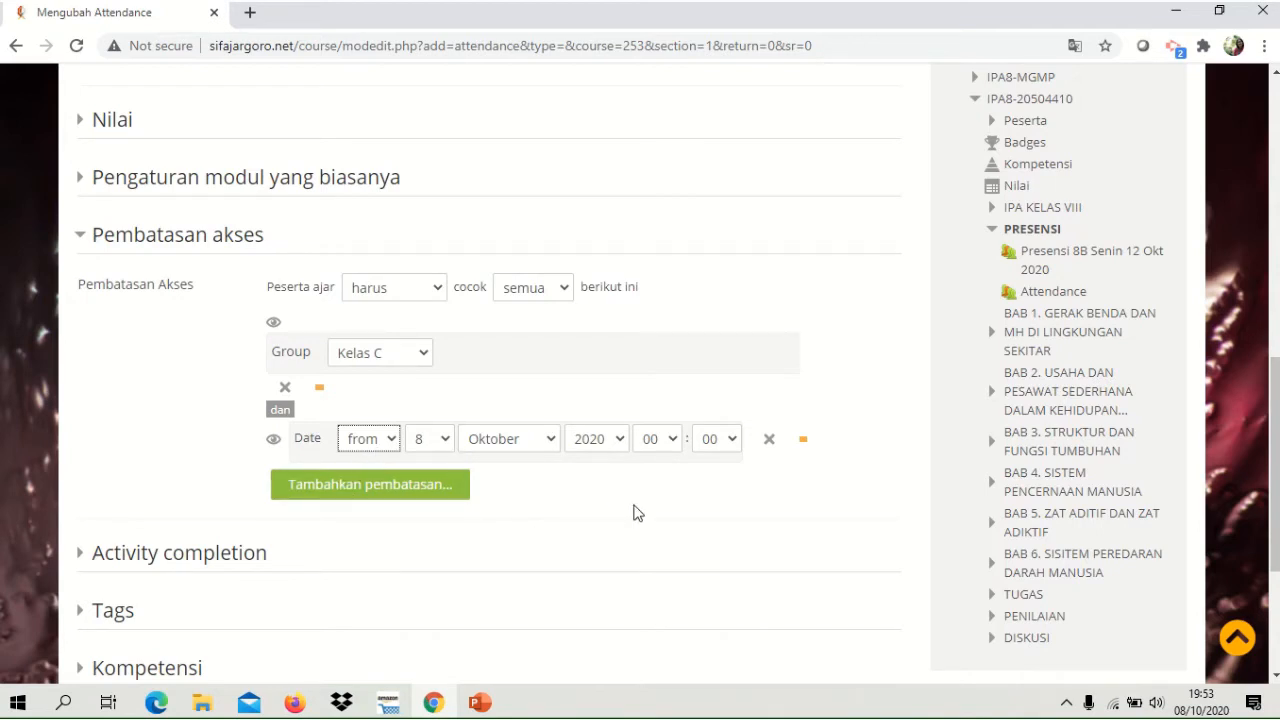
pyautogui.moveTo(1196, 709)
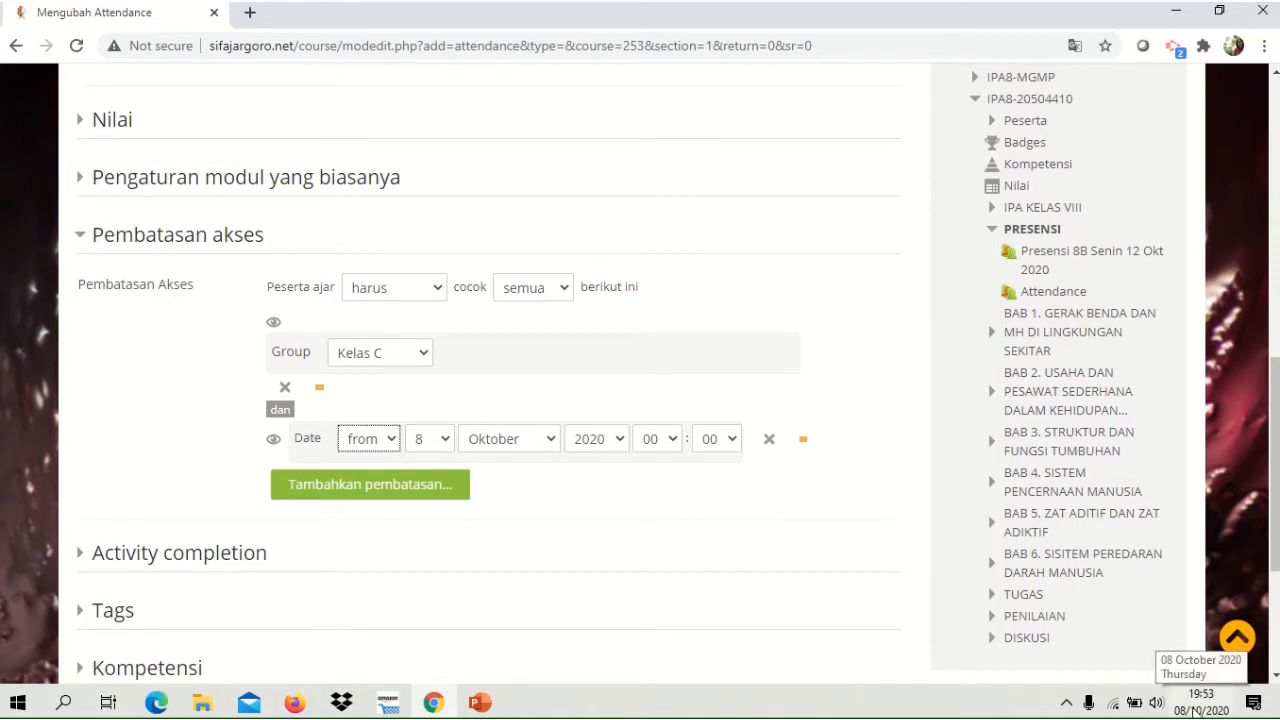
pyautogui.click(1196, 709)
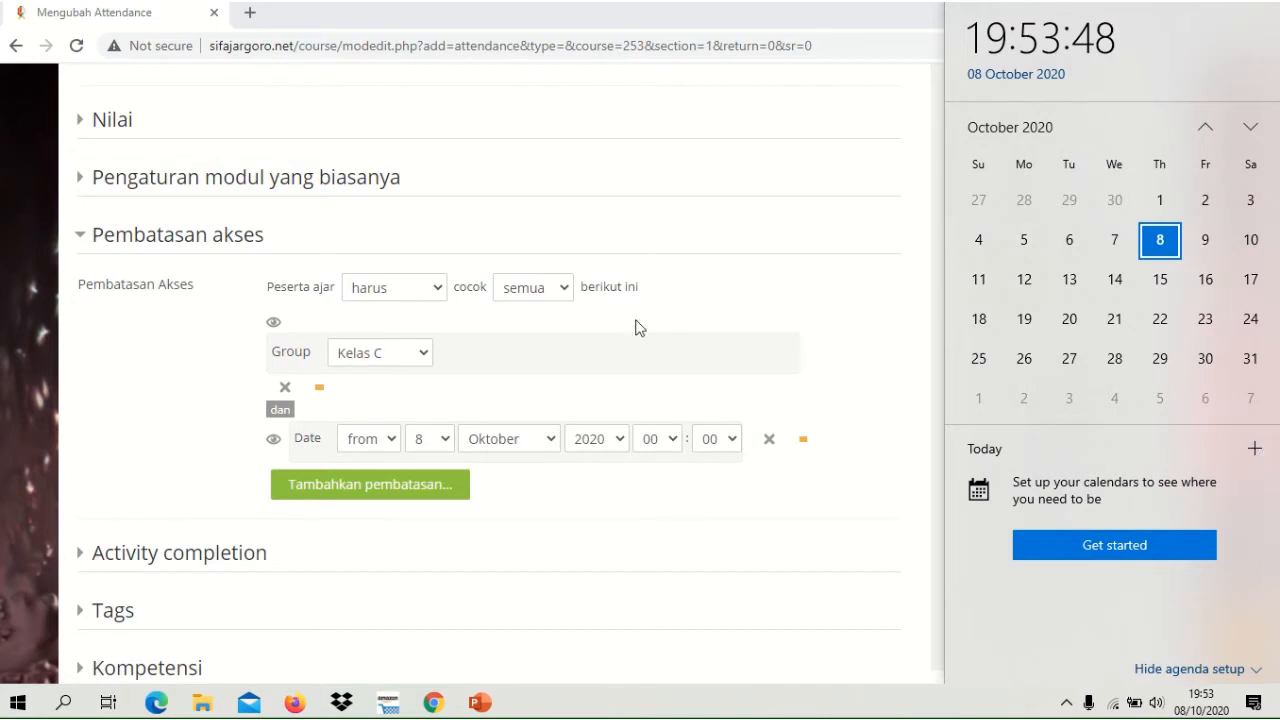
pyautogui.click(445, 445)
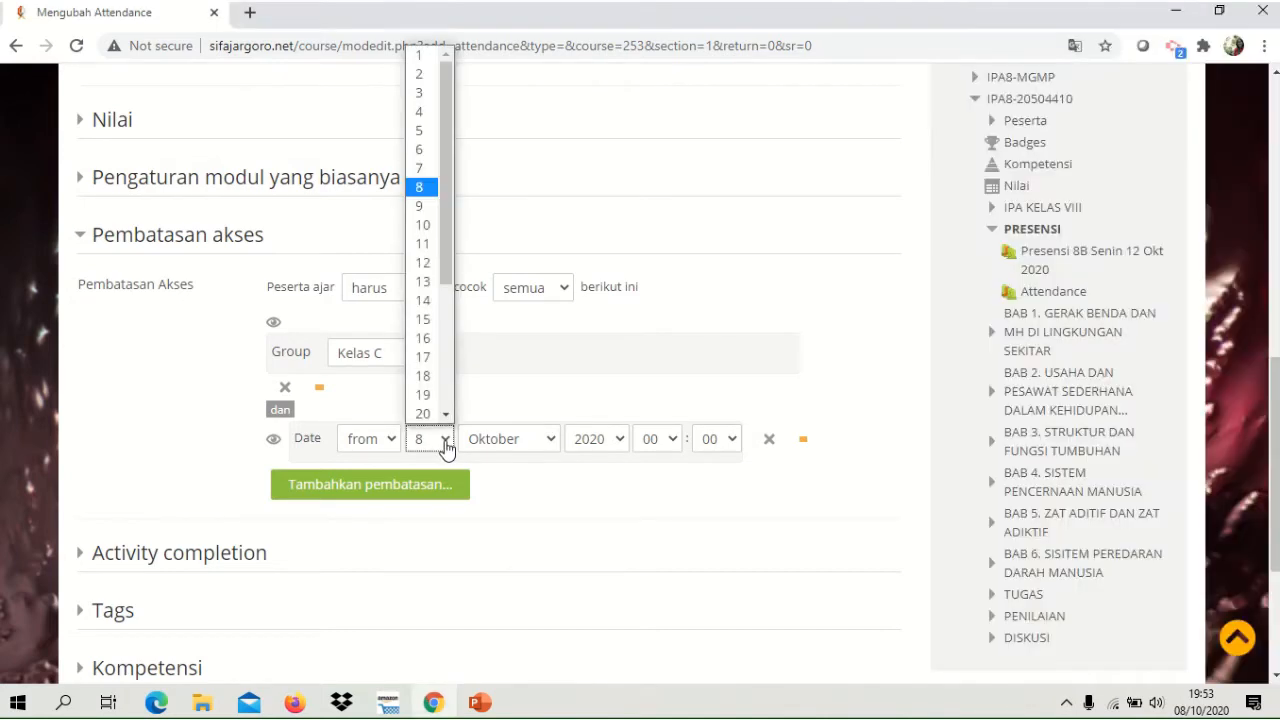
pyautogui.click(422, 224)
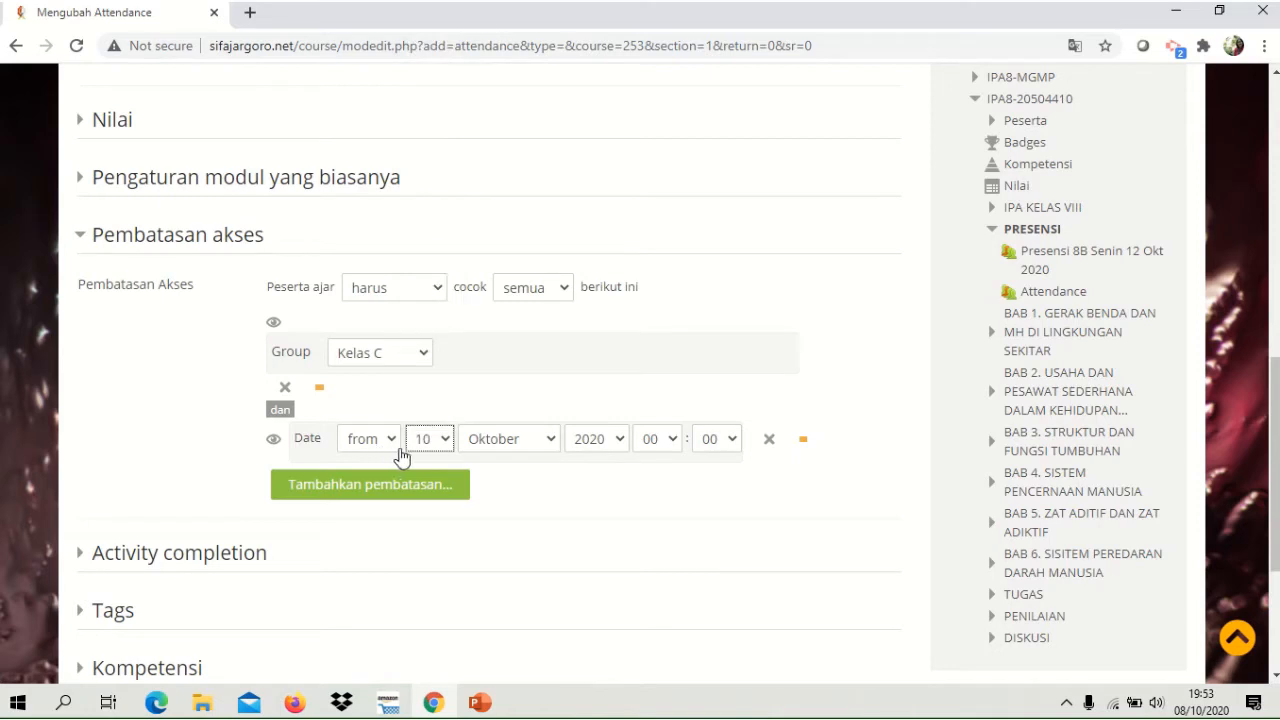
pyautogui.click(670, 452)
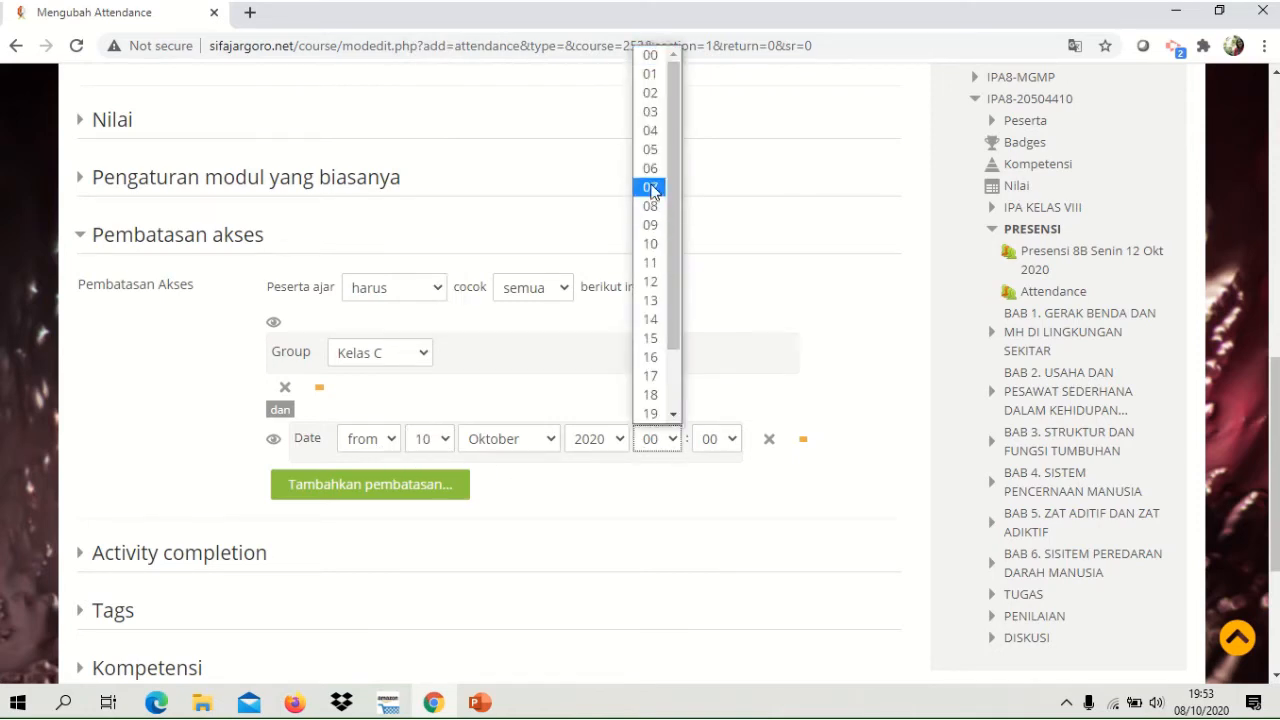
pyautogui.click(651, 190)
pyautogui.click(730, 444)
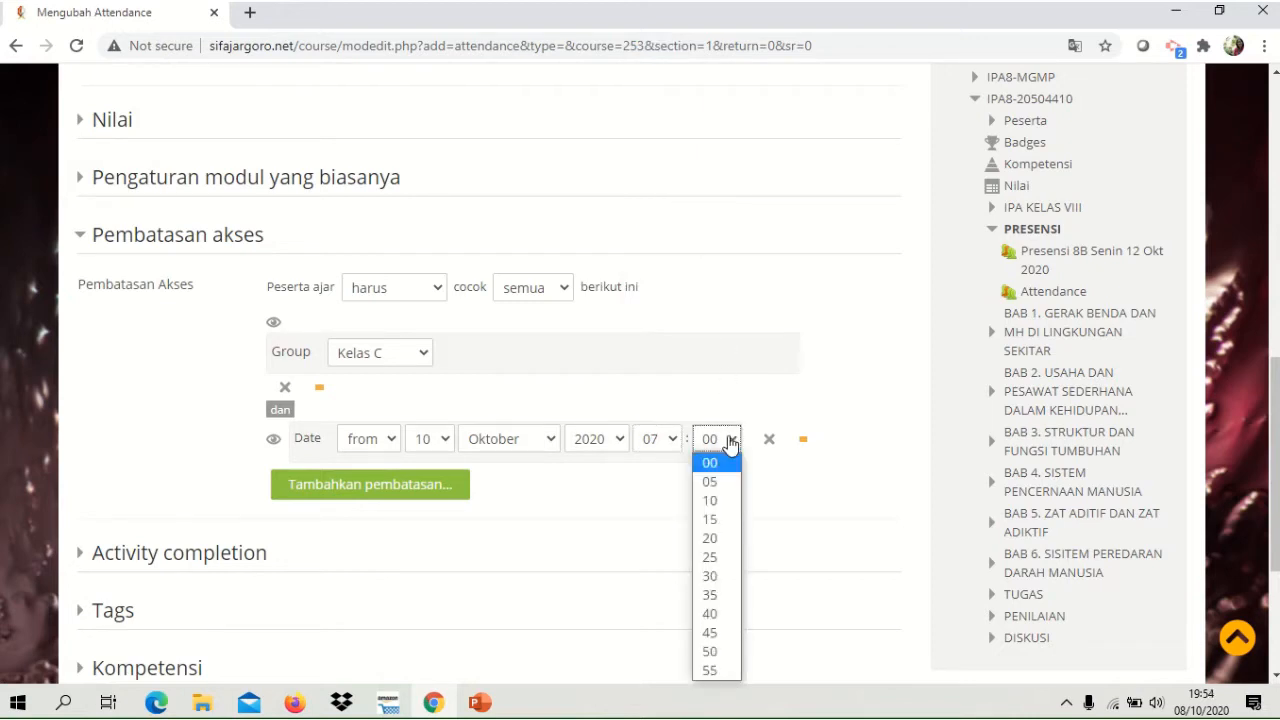
pyautogui.click(713, 486)
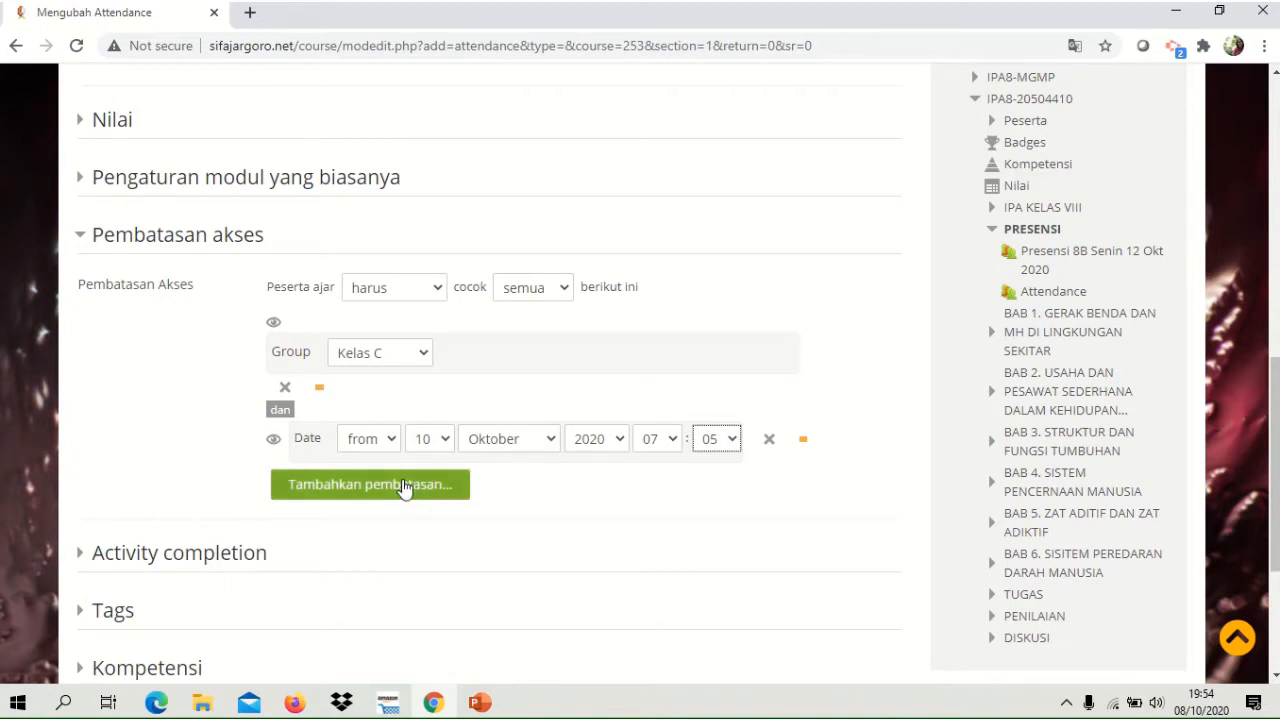
# Add a second date restriction allowing access until 10 Oktober 2020 at 12:30.
pyautogui.click(404, 487)
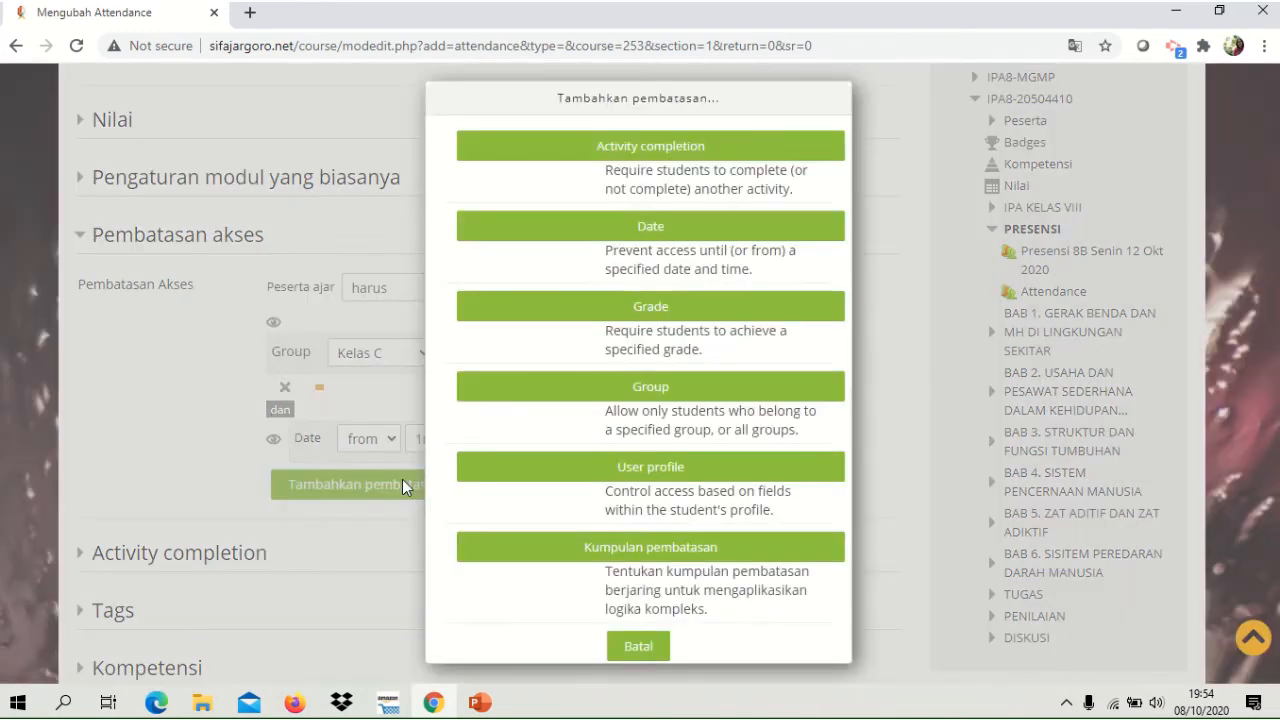
pyautogui.click(731, 228)
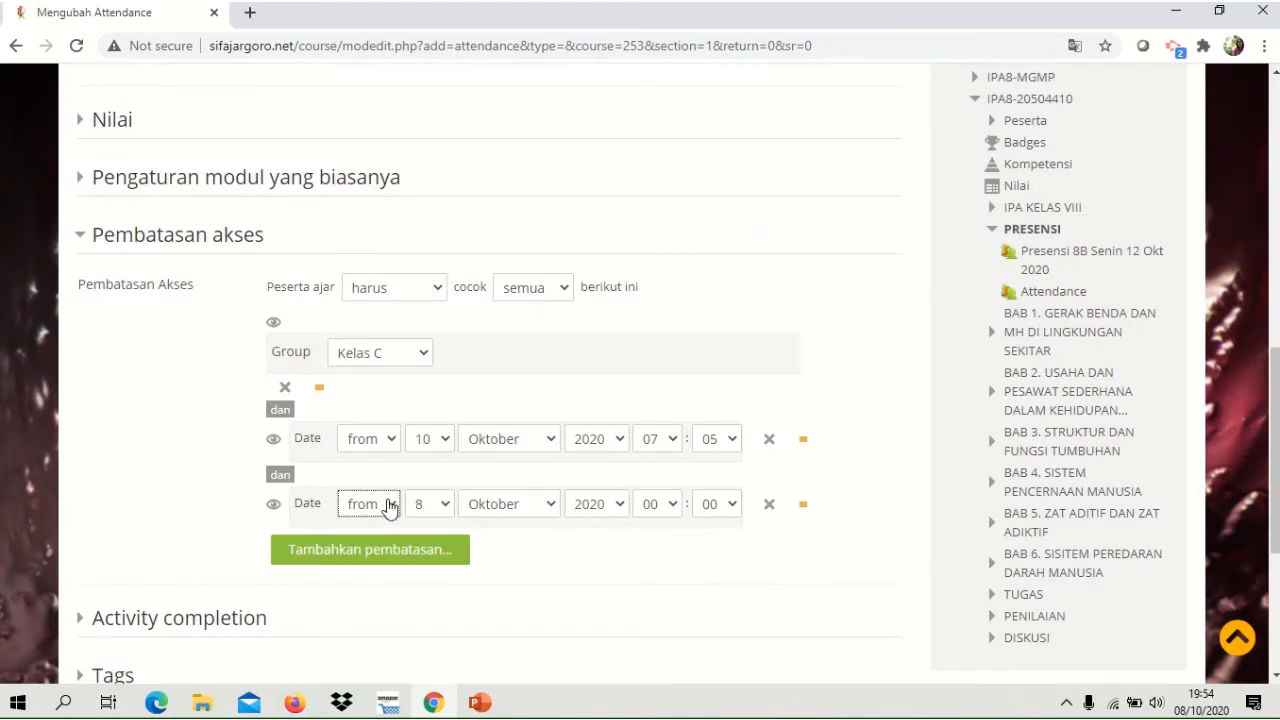
pyautogui.click(389, 507)
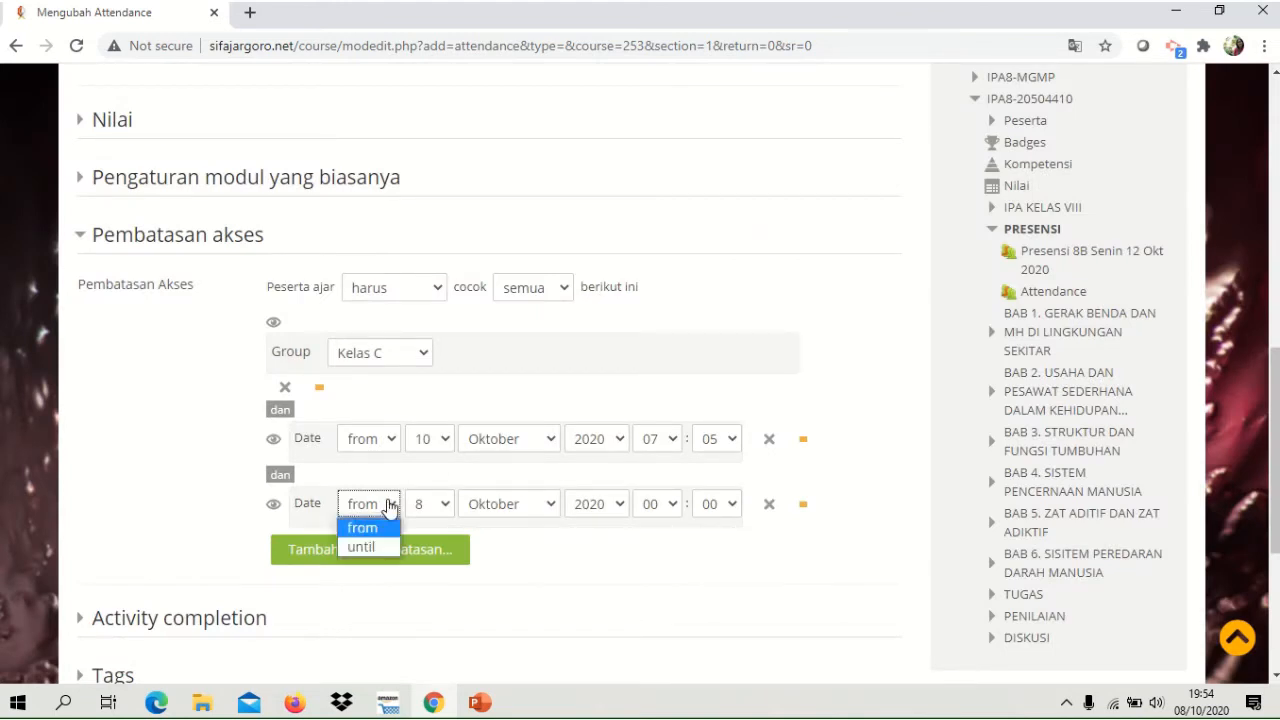
pyautogui.click(358, 548)
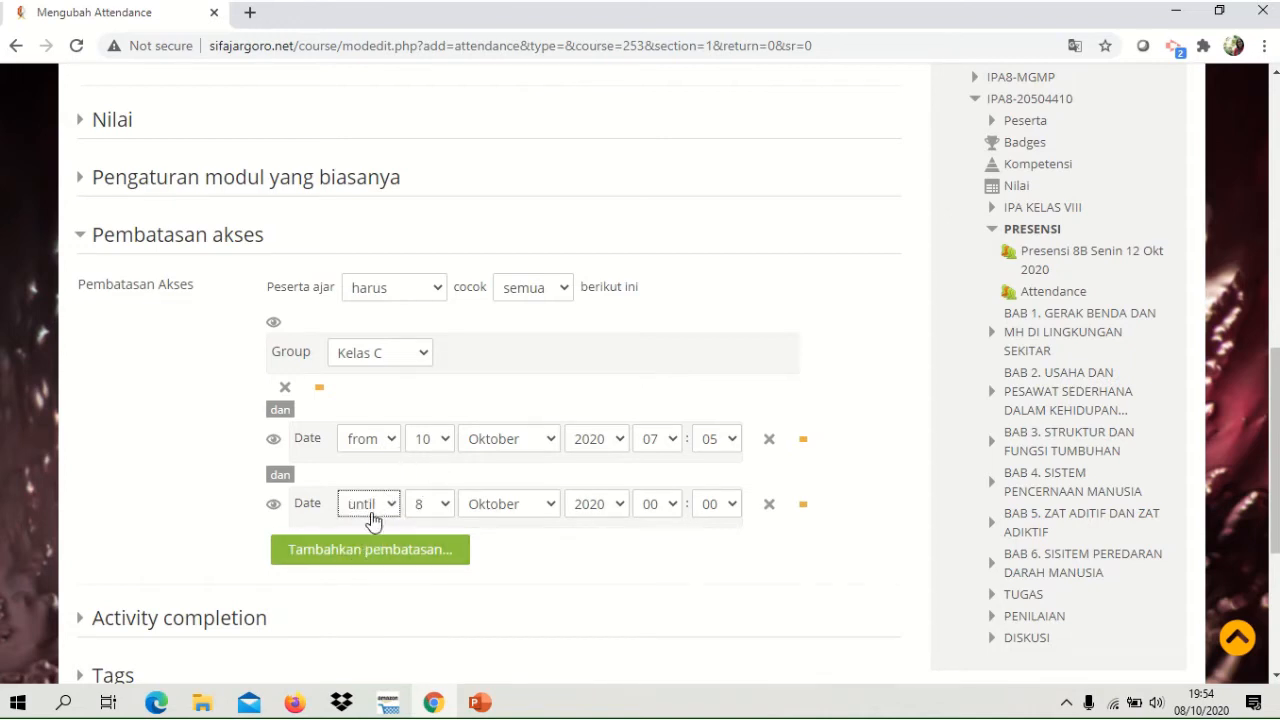
pyautogui.click(445, 508)
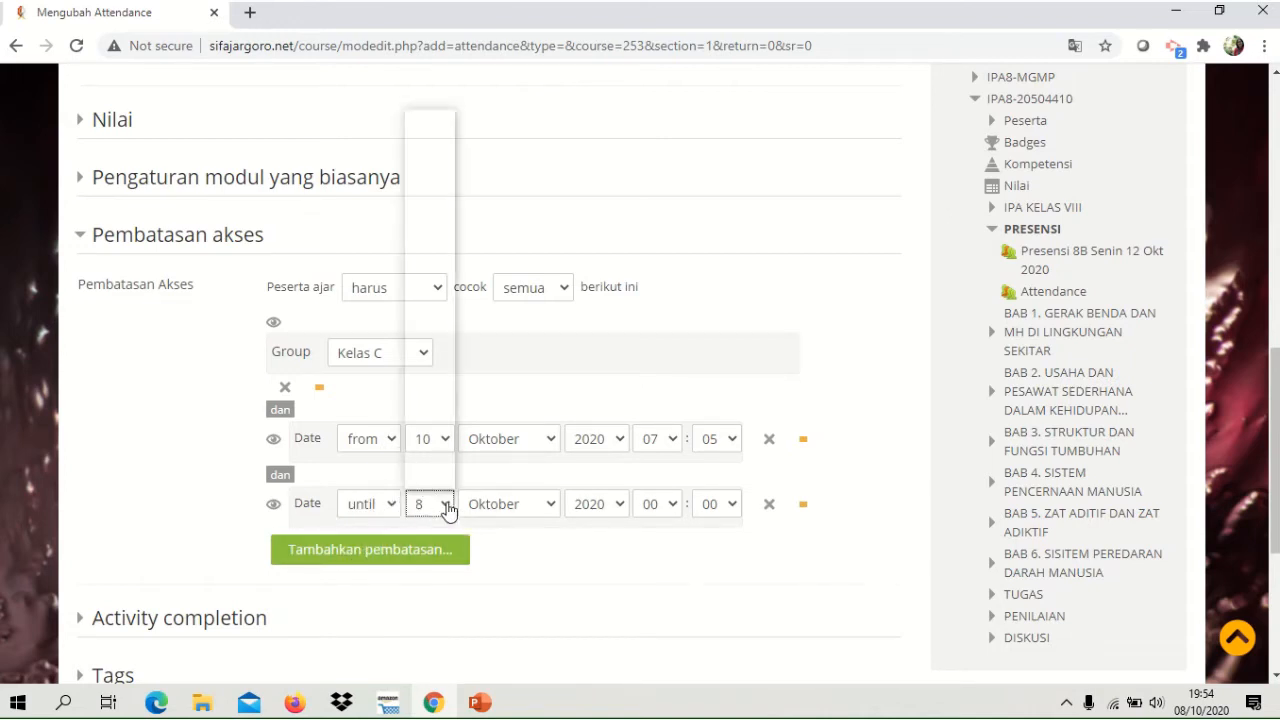
pyautogui.click(425, 290)
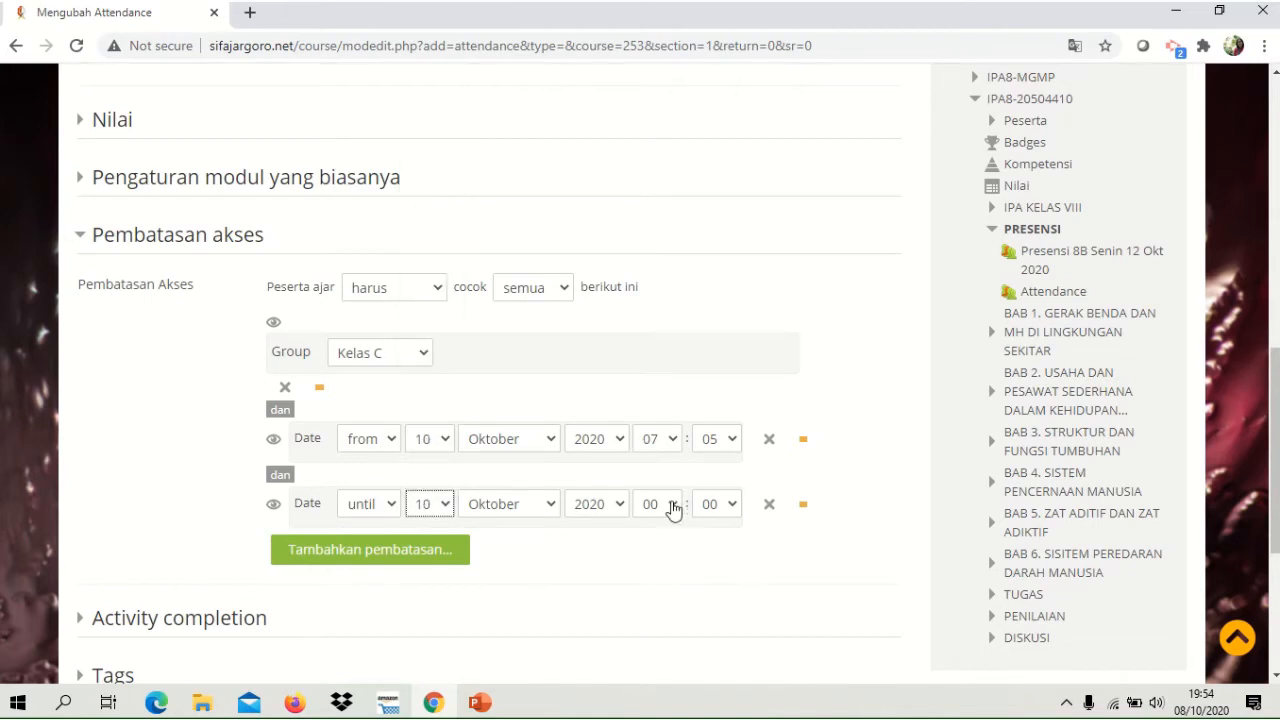
pyautogui.click(673, 508)
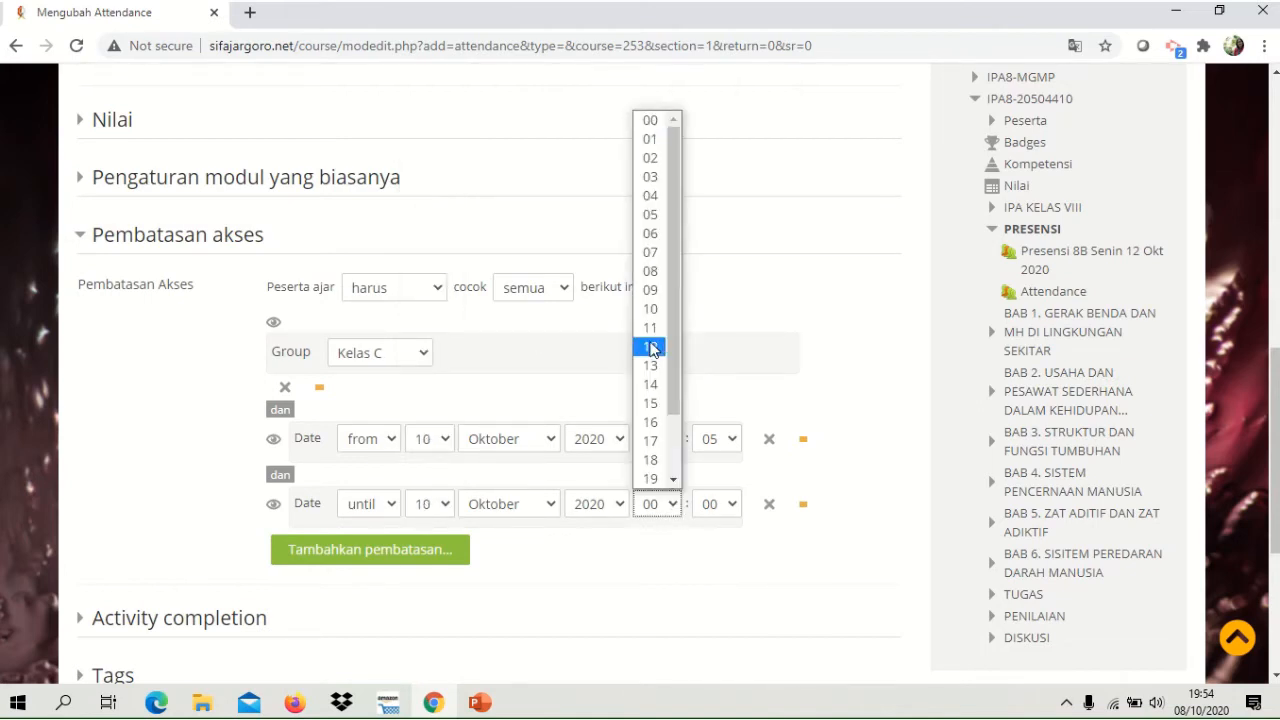
pyautogui.click(650, 346)
pyautogui.click(729, 507)
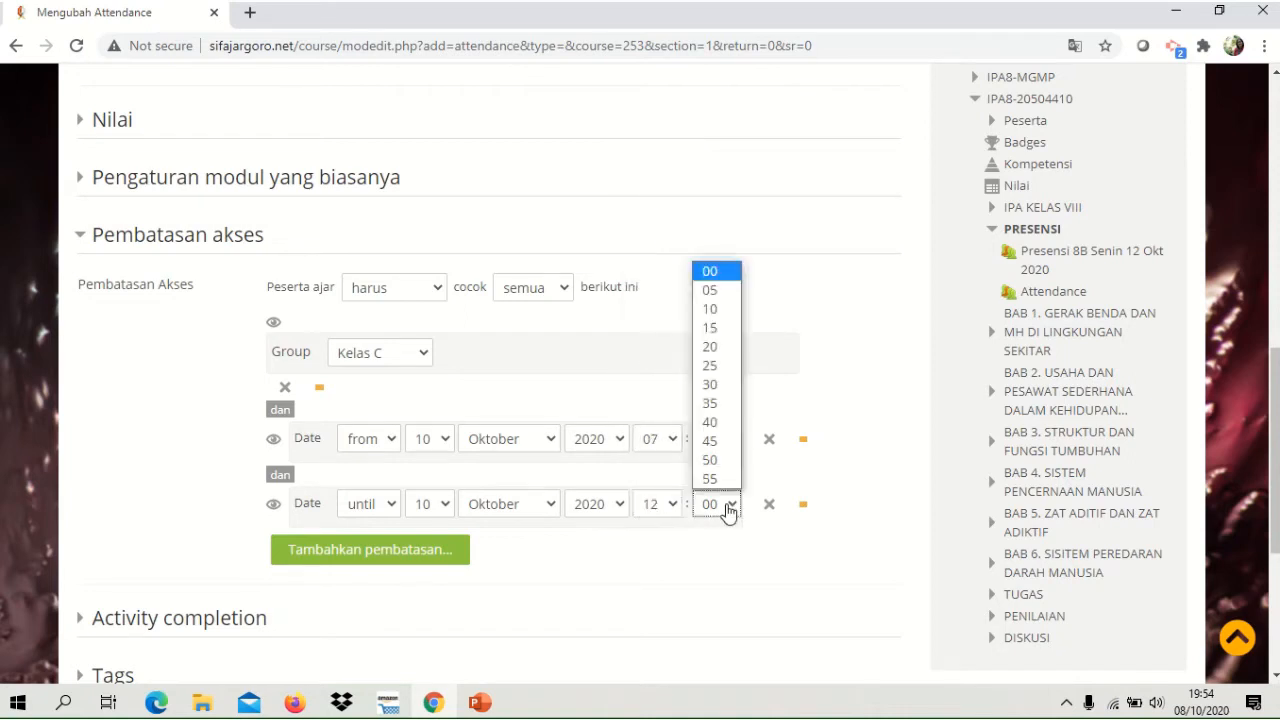
pyautogui.click(713, 386)
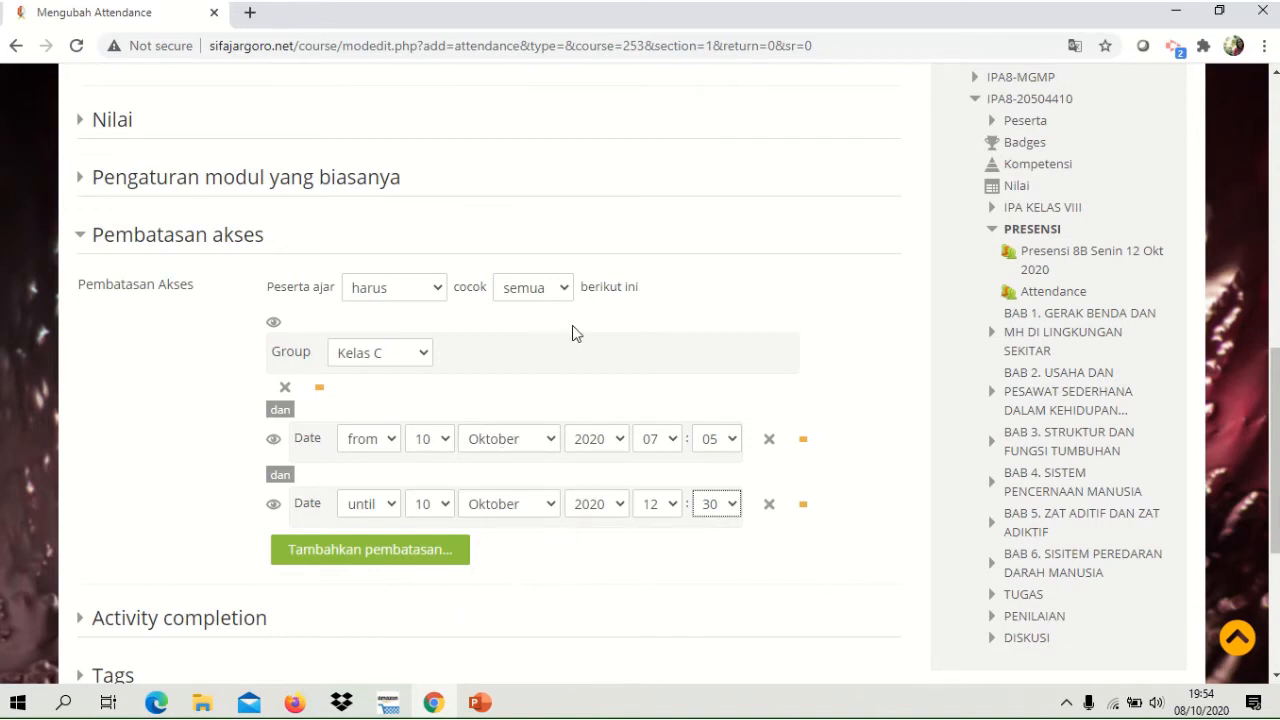
# Set the access restrictions to match any condition (apapun), and save and display the attendance activity.
pyautogui.click(565, 290)
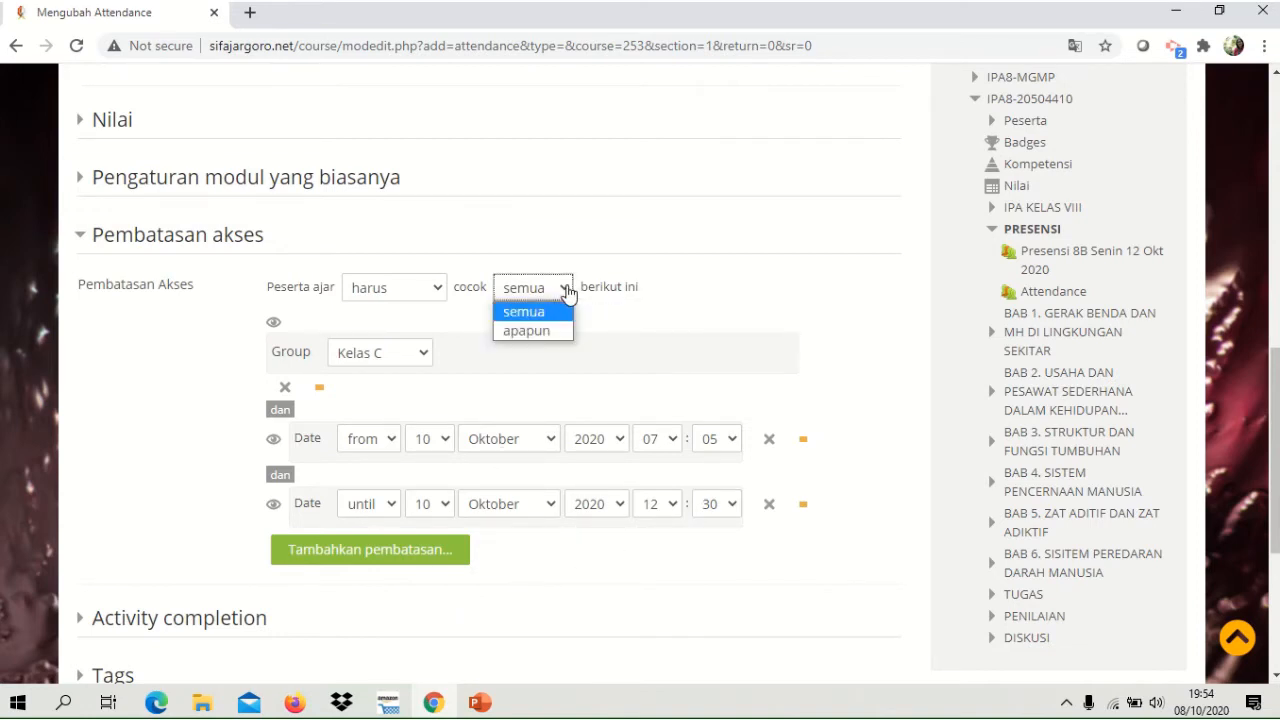
pyautogui.click(521, 332)
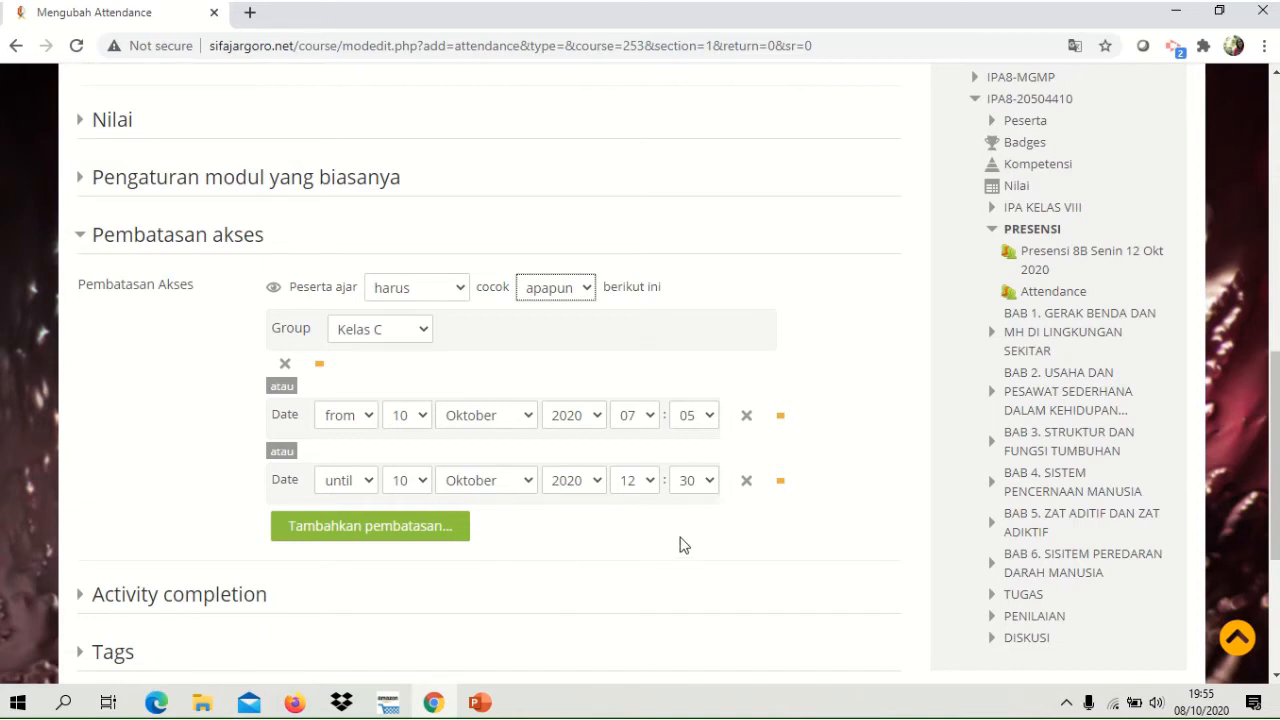
pyautogui.moveTo(1277, 385); pyautogui.dragTo(1277, 490)
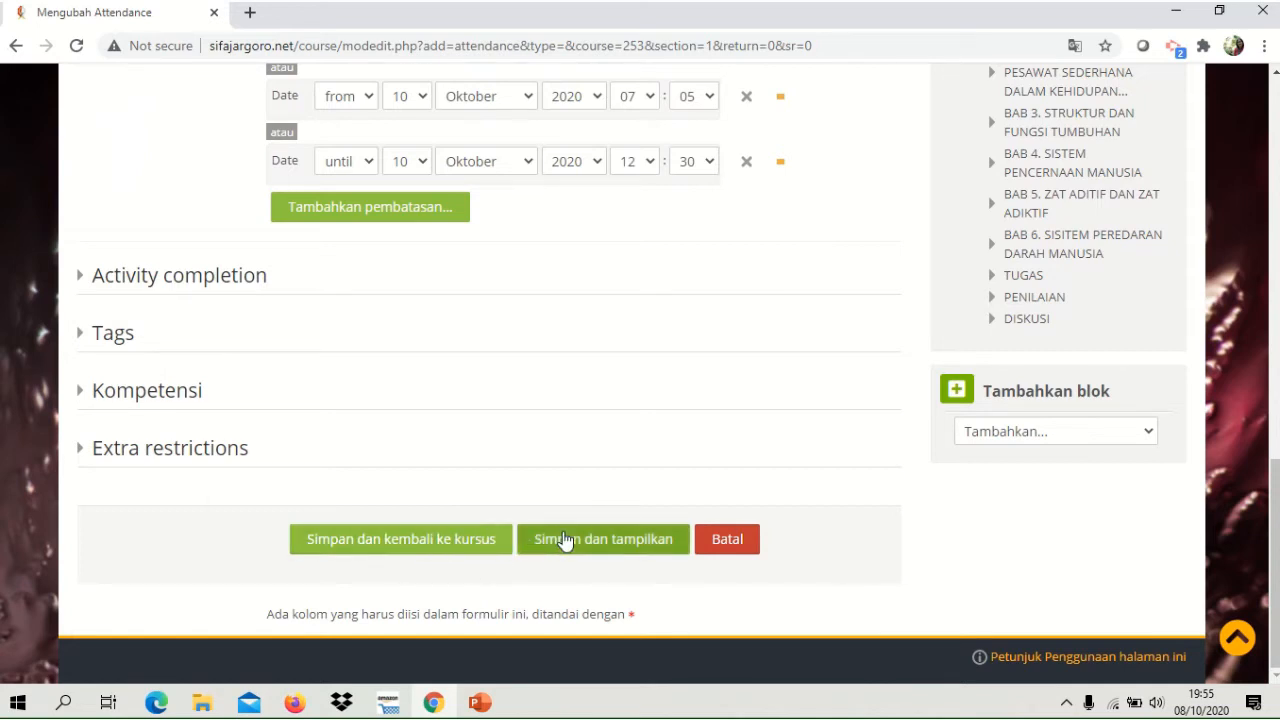
pyautogui.click(617, 543)
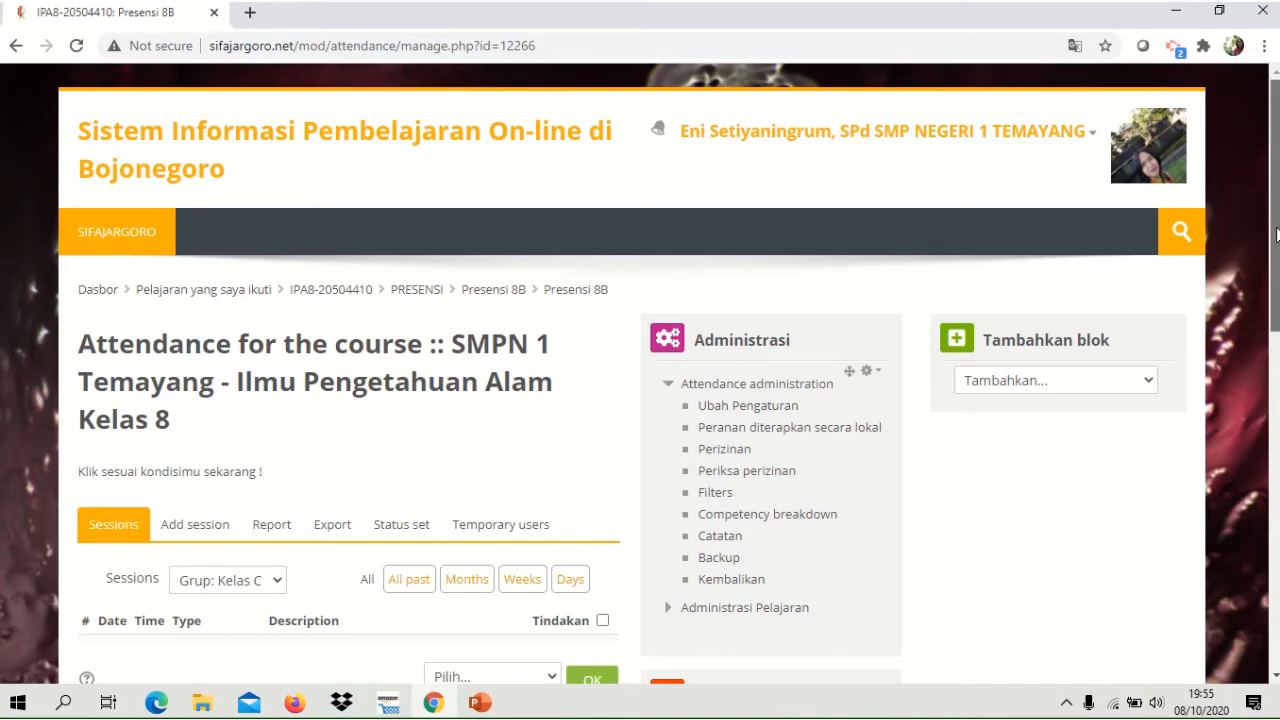
# Start adding a session to the Presensi 8B attendance and assign it to the group Kelas C.
pyautogui.moveTo(1270, 240); pyautogui.dragTo(1276, 345)
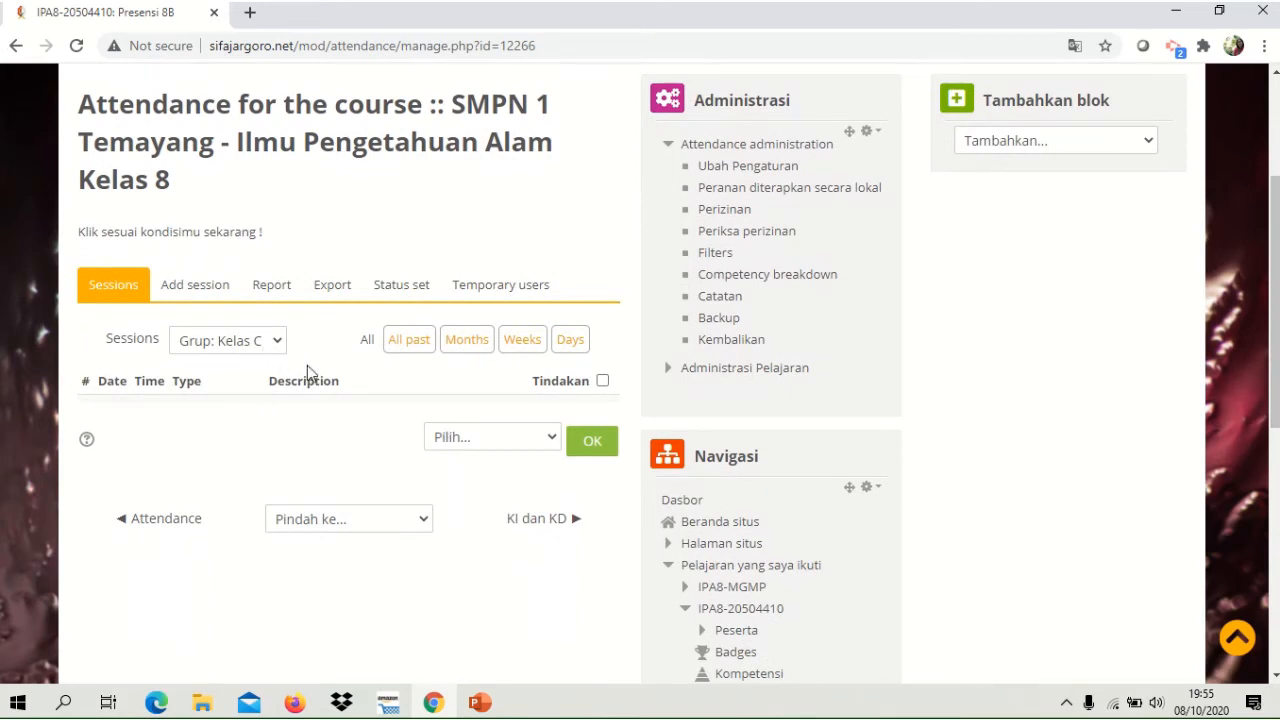
pyautogui.click(205, 288)
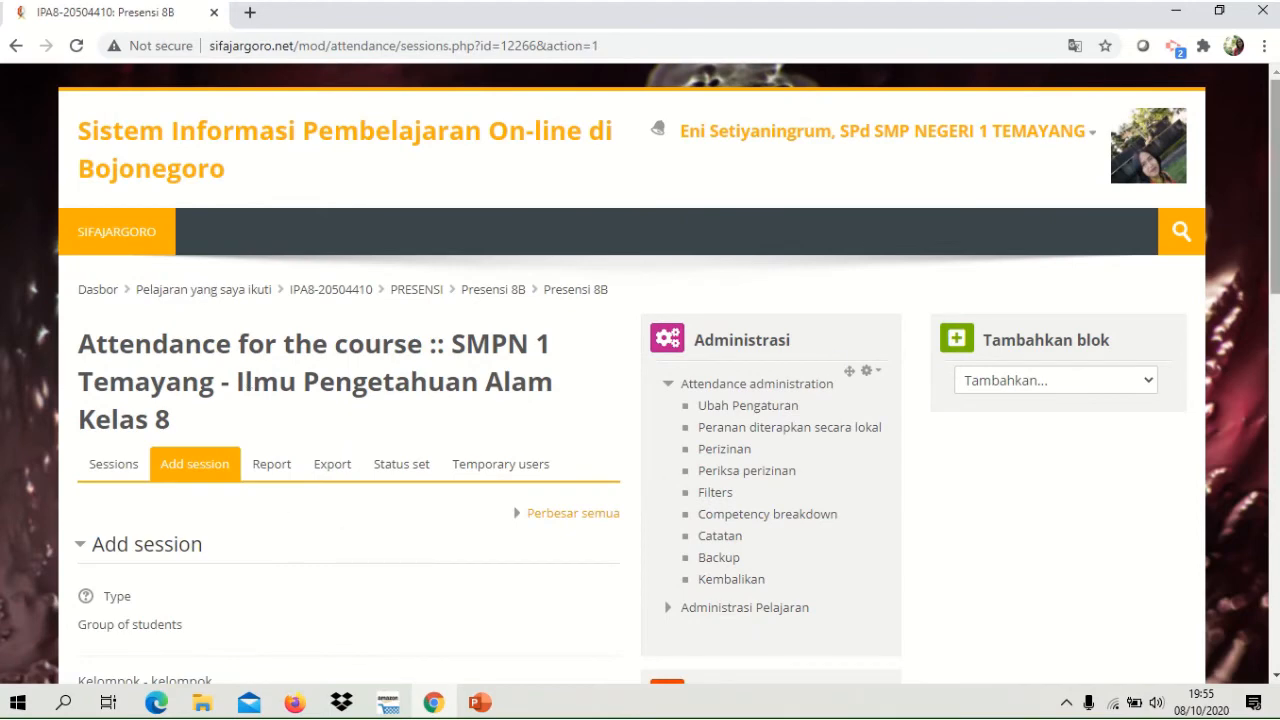
pyautogui.moveTo(1276, 188); pyautogui.dragTo(1276, 296)
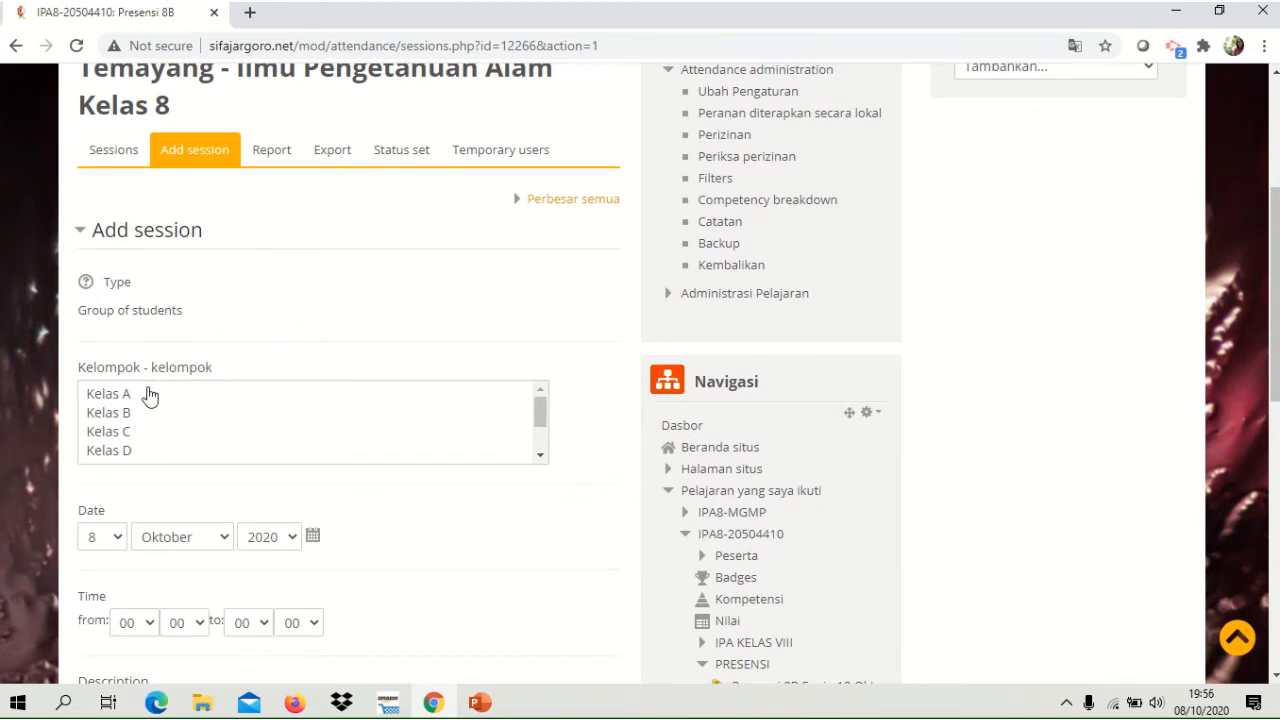
pyautogui.click(127, 435)
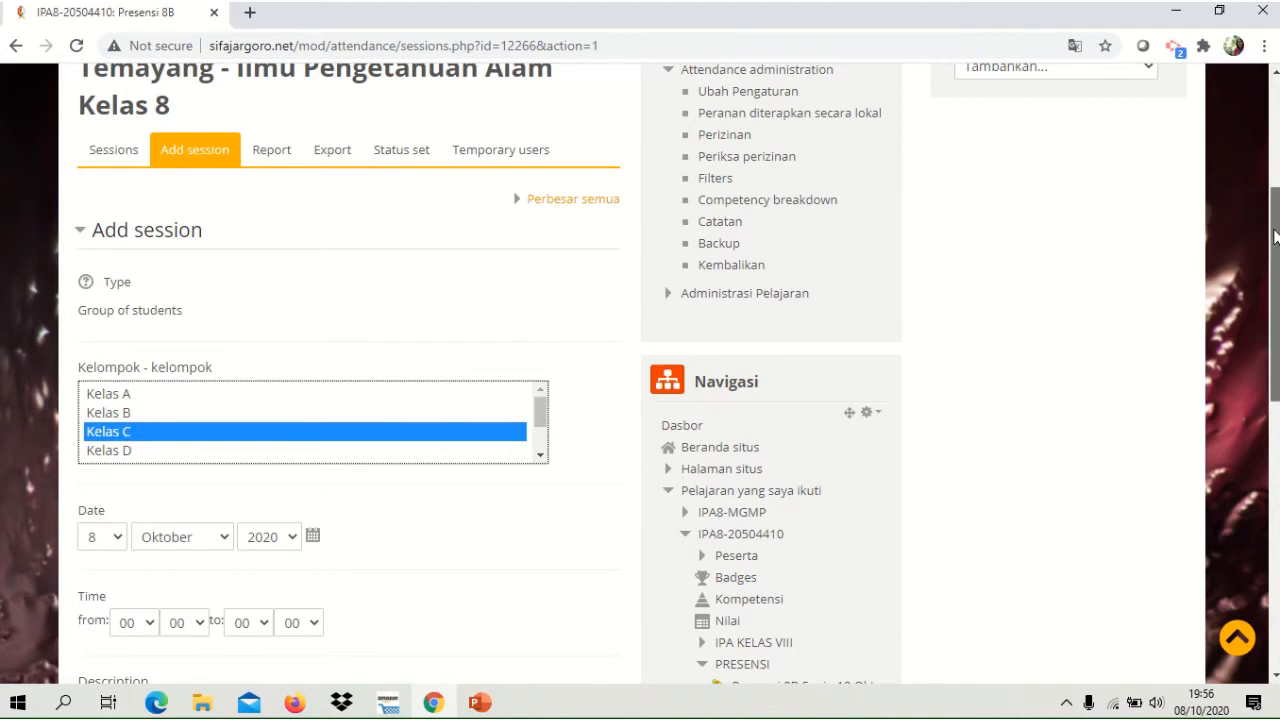
# Set the session date to 10 Oktober 2020, consulting the system calendar for the day.
pyautogui.scroll(-2, 1275, 236)
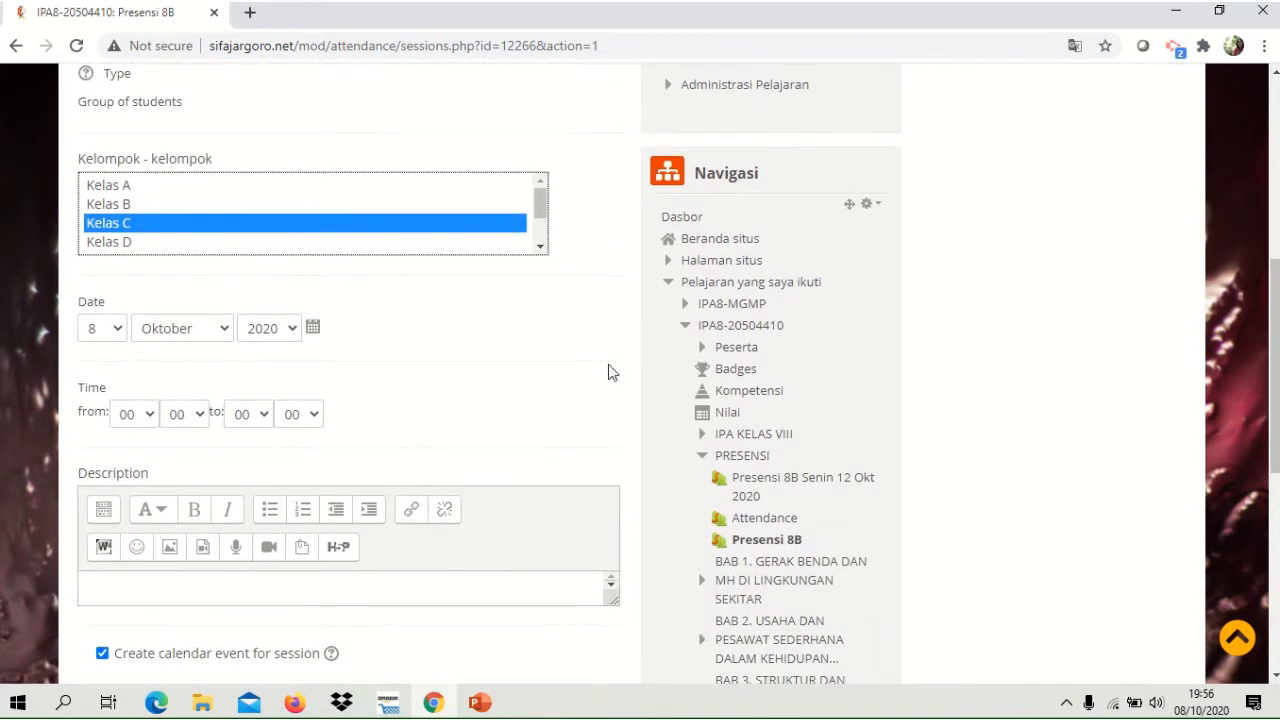
pyautogui.click(116, 333)
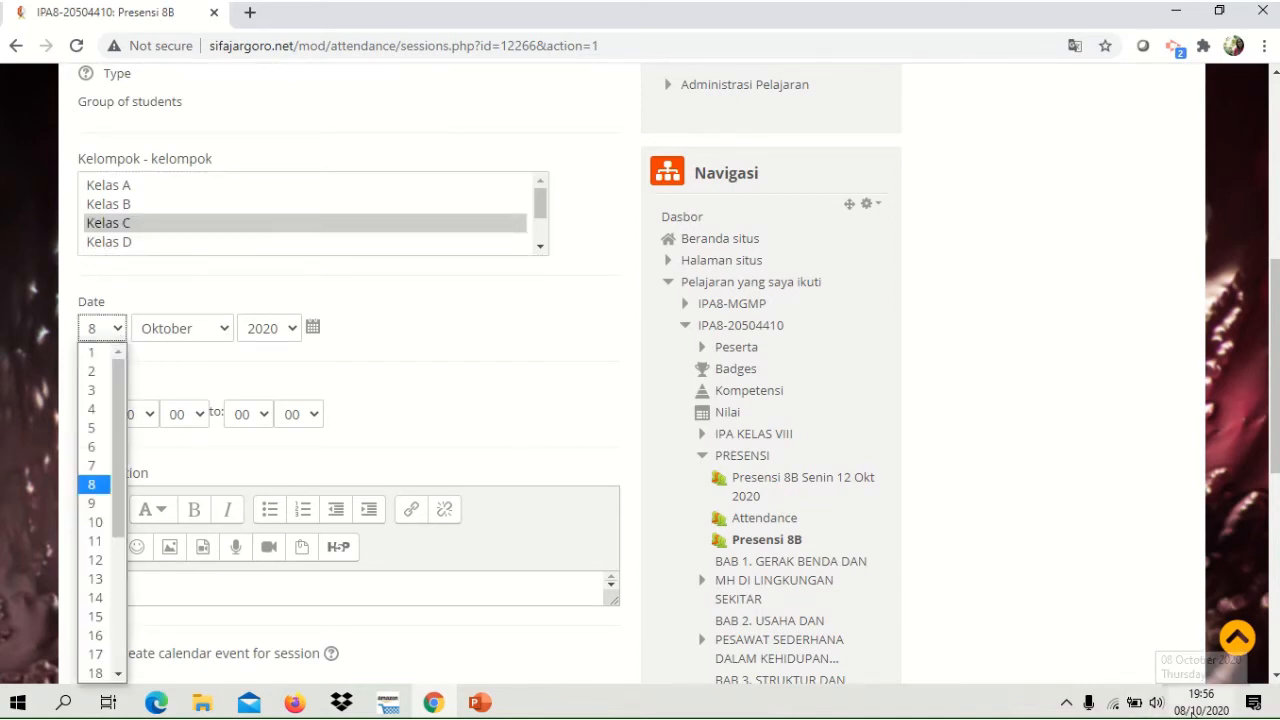
pyautogui.click(1196, 702)
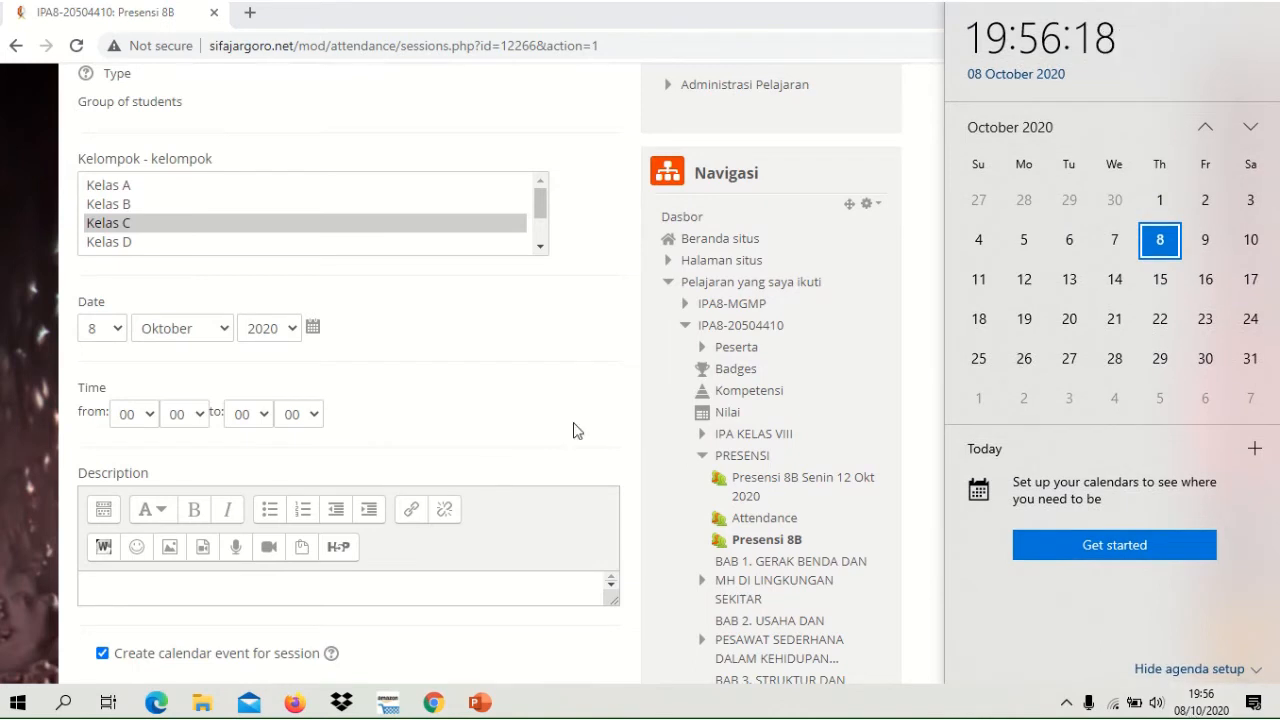
pyautogui.click(115, 334)
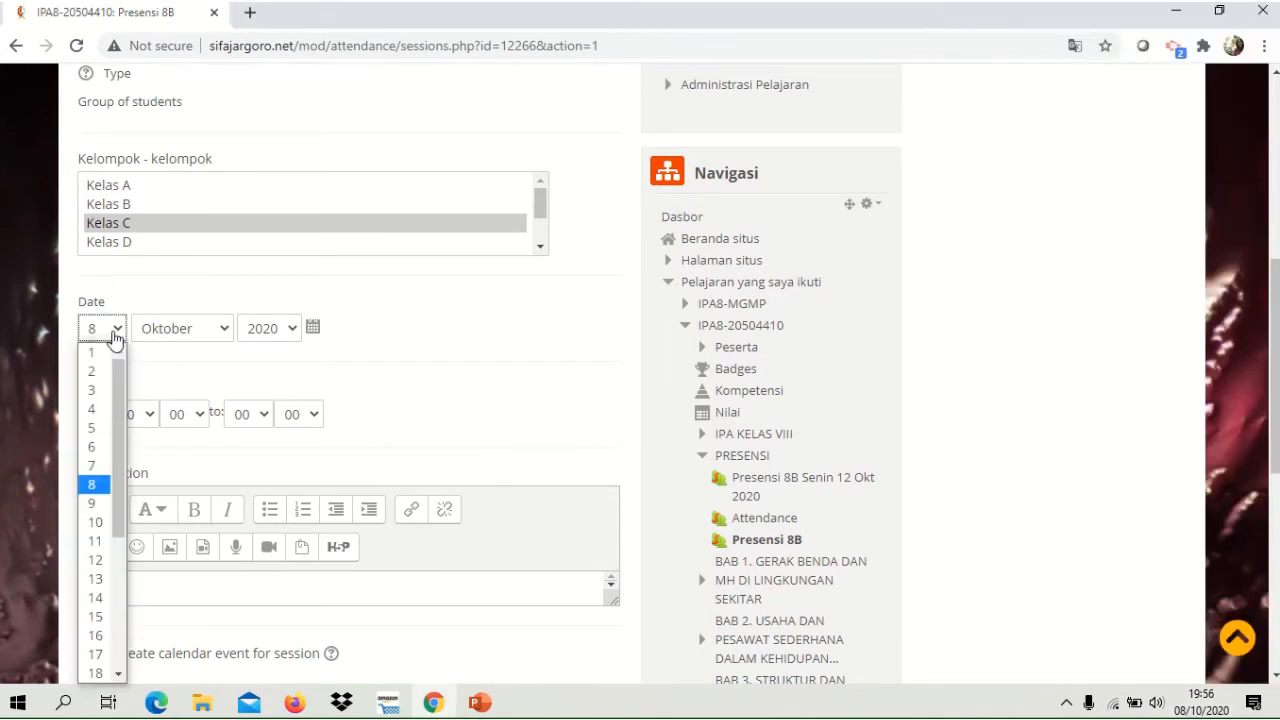
pyautogui.click(97, 522)
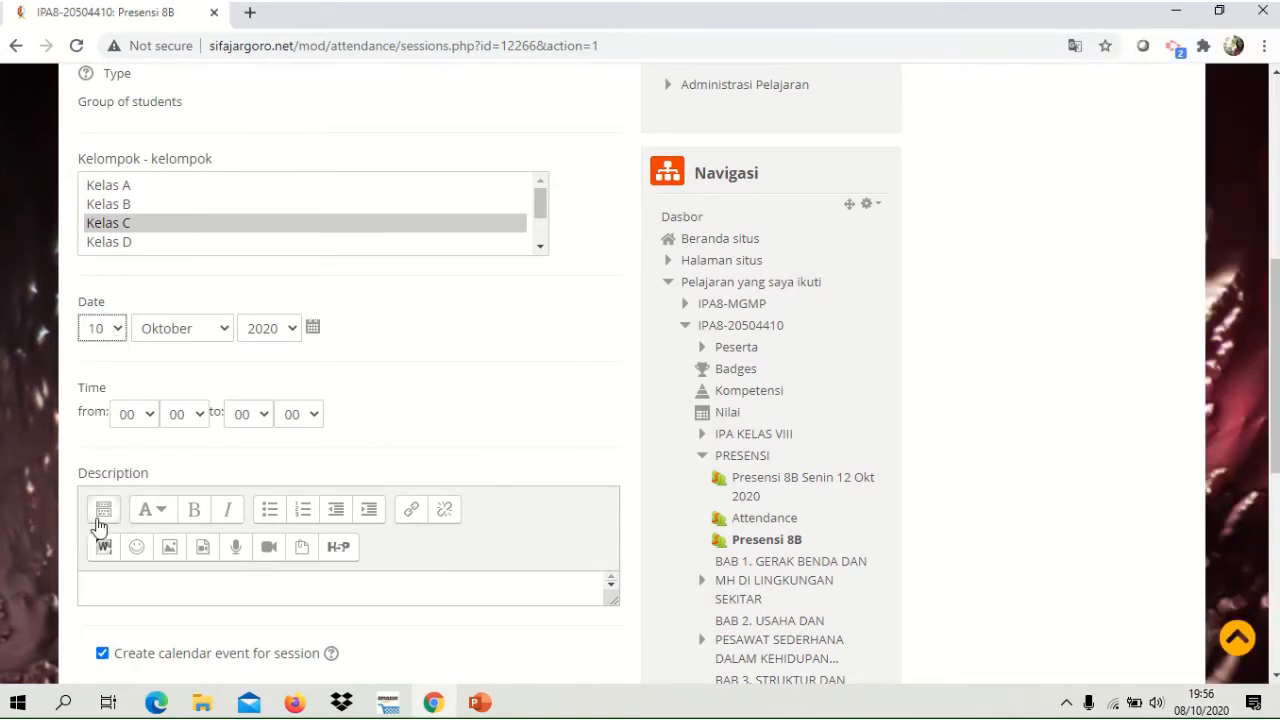
# Set the session time from 07:05 to 12:30.
pyautogui.click(147, 418)
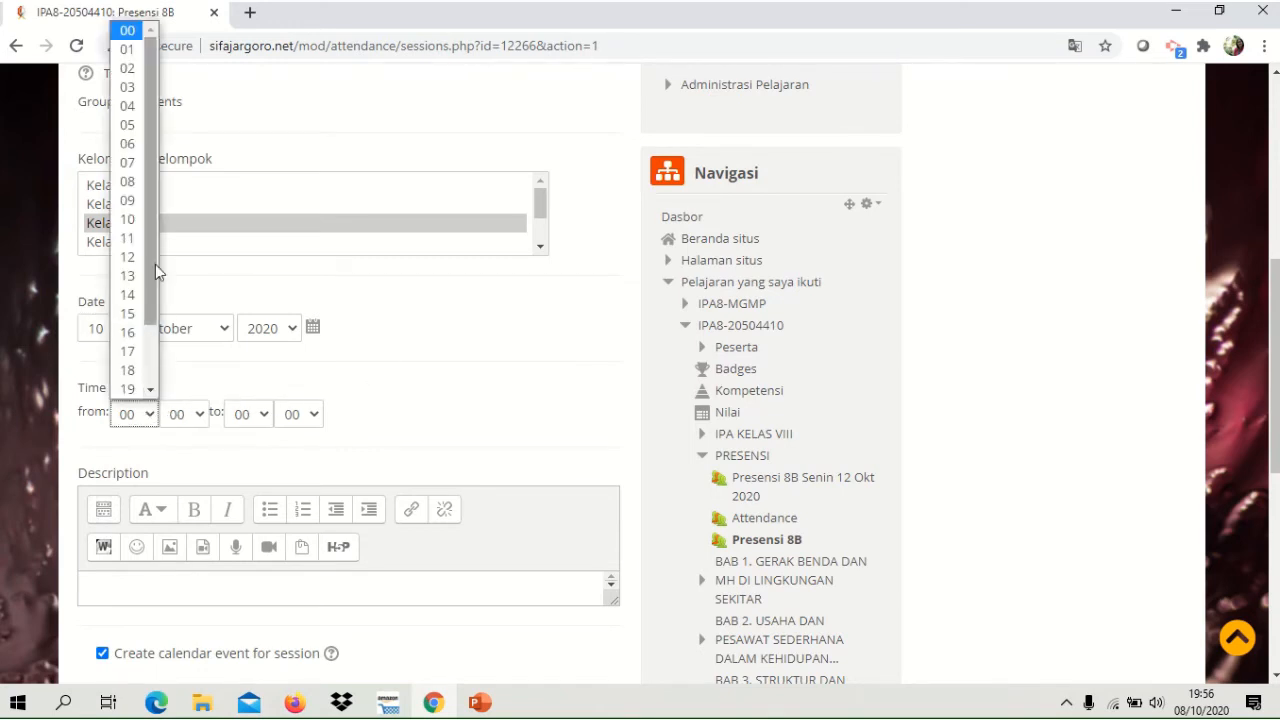
pyautogui.click(128, 164)
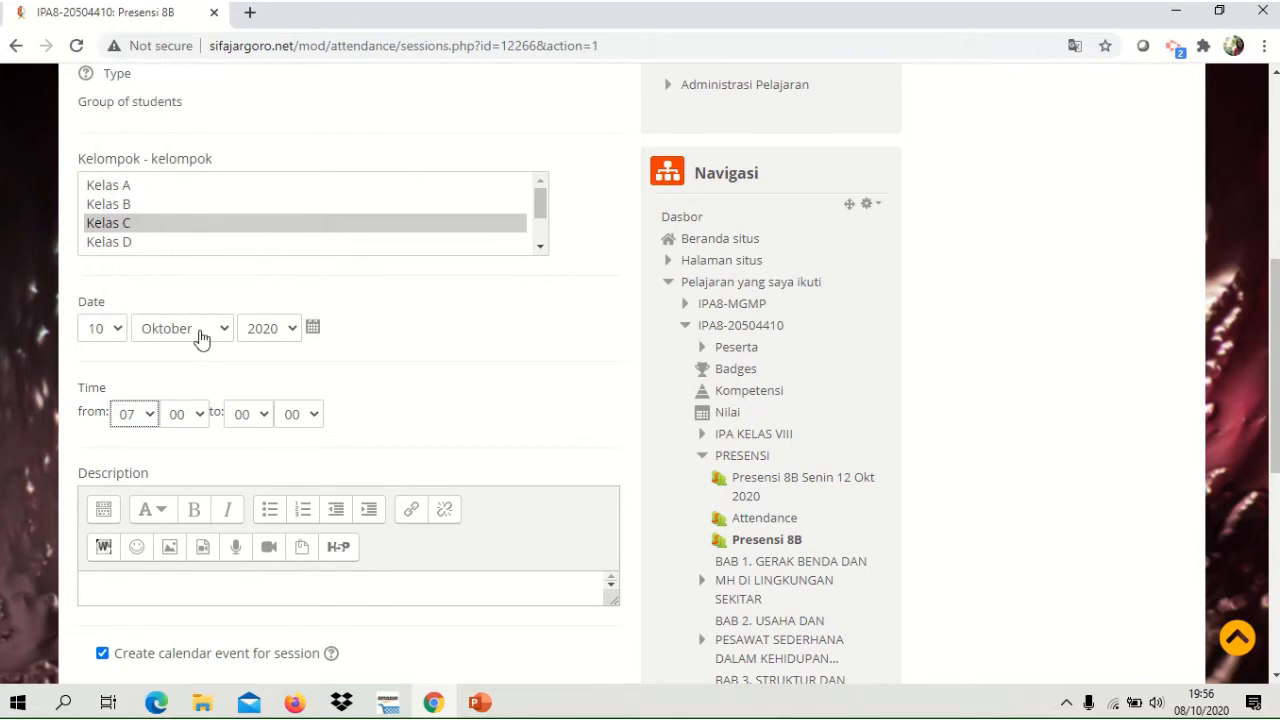
pyautogui.click(198, 416)
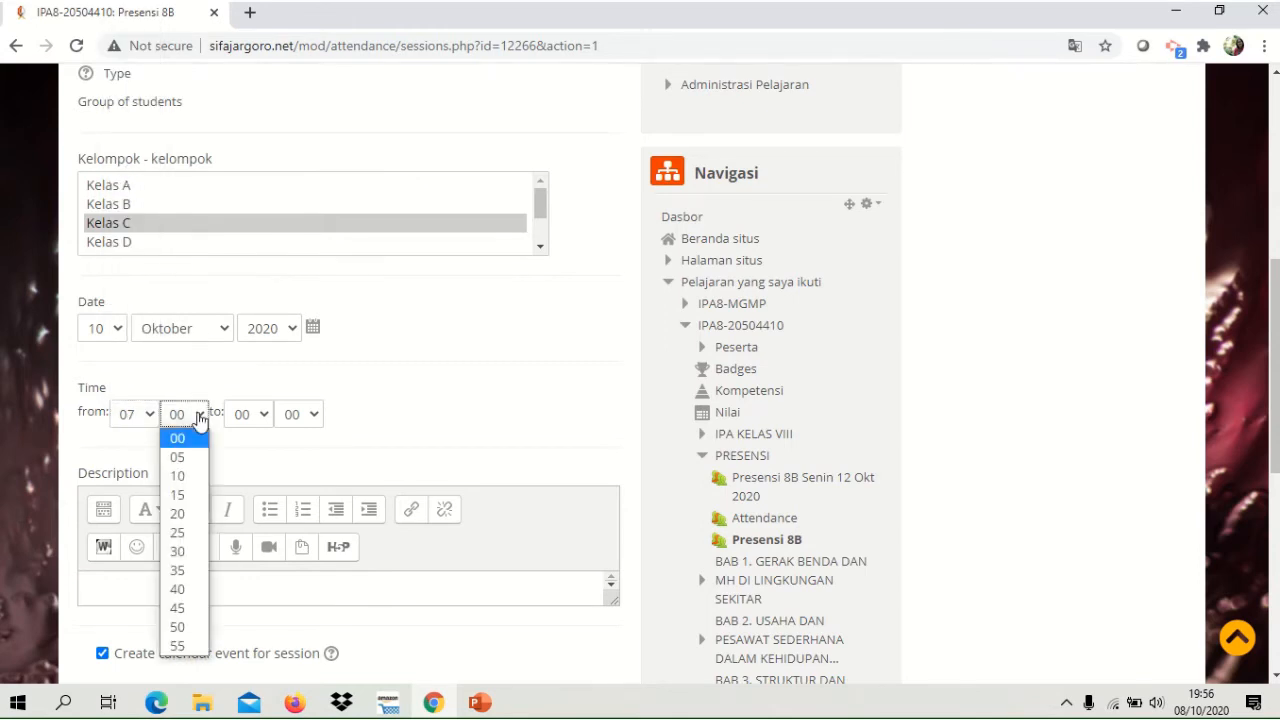
pyautogui.click(178, 458)
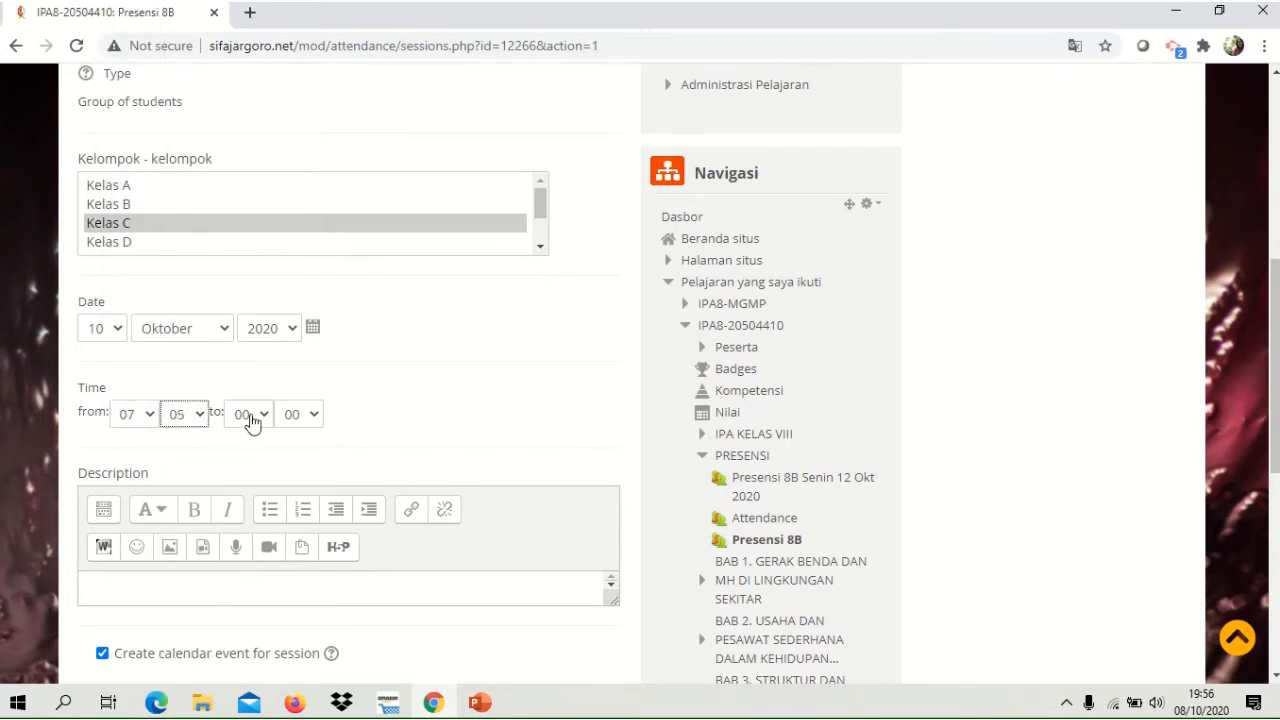
pyautogui.click(258, 415)
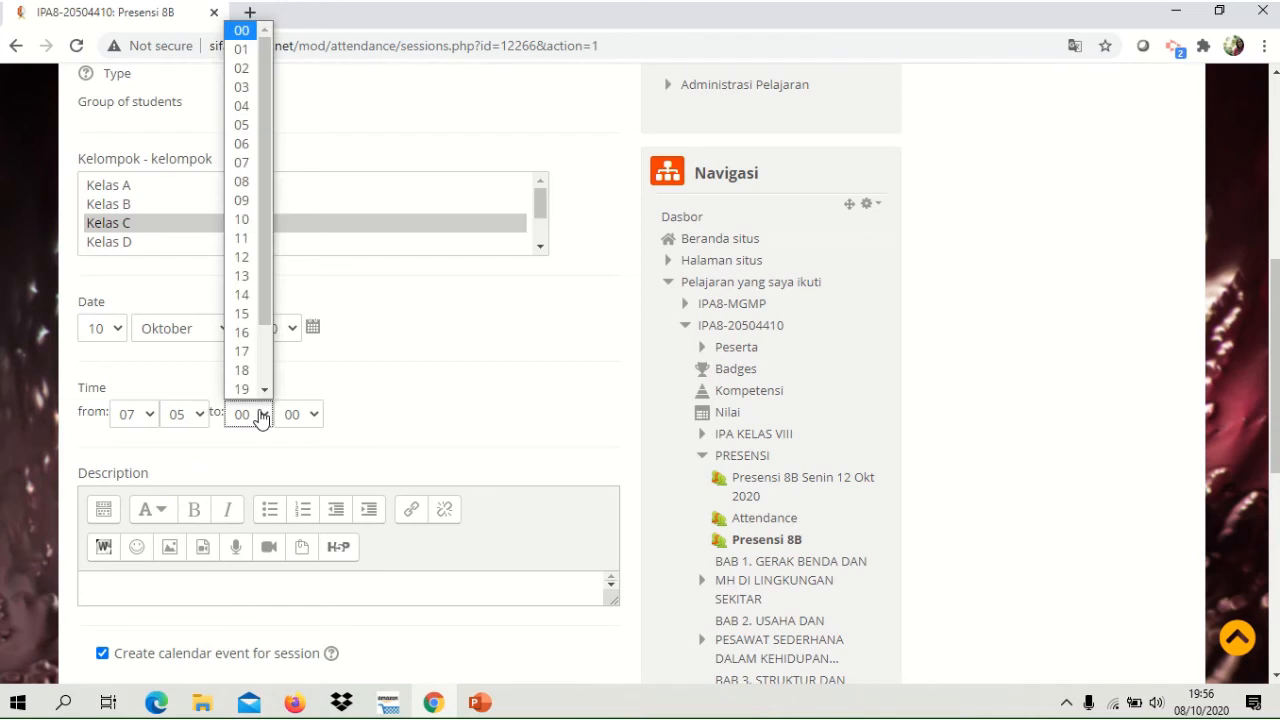
pyautogui.click(240, 258)
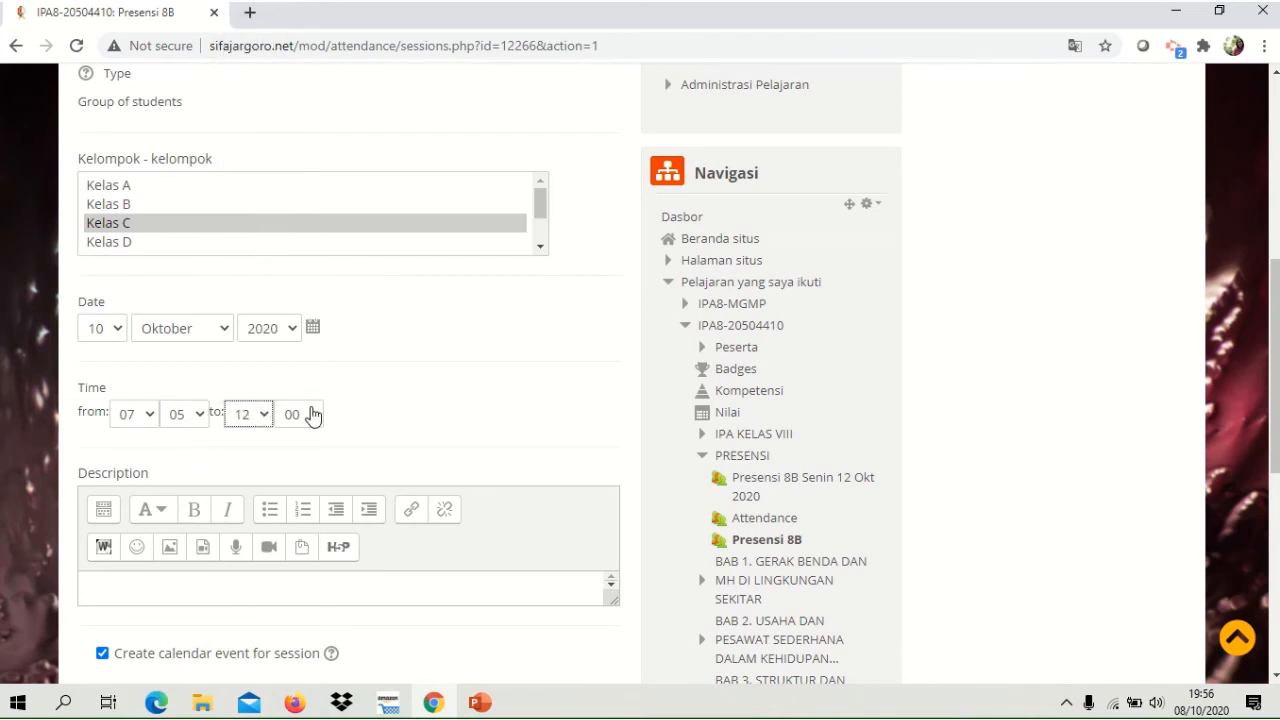
pyautogui.click(312, 414)
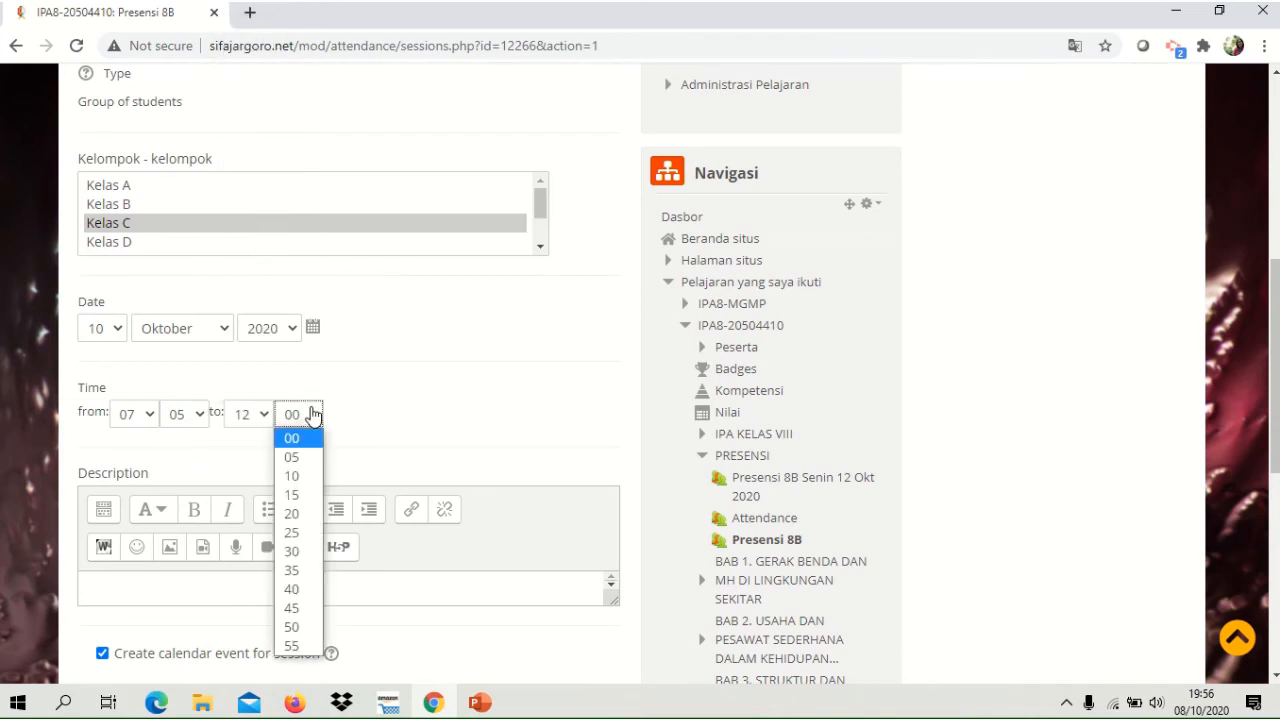
pyautogui.click(298, 551)
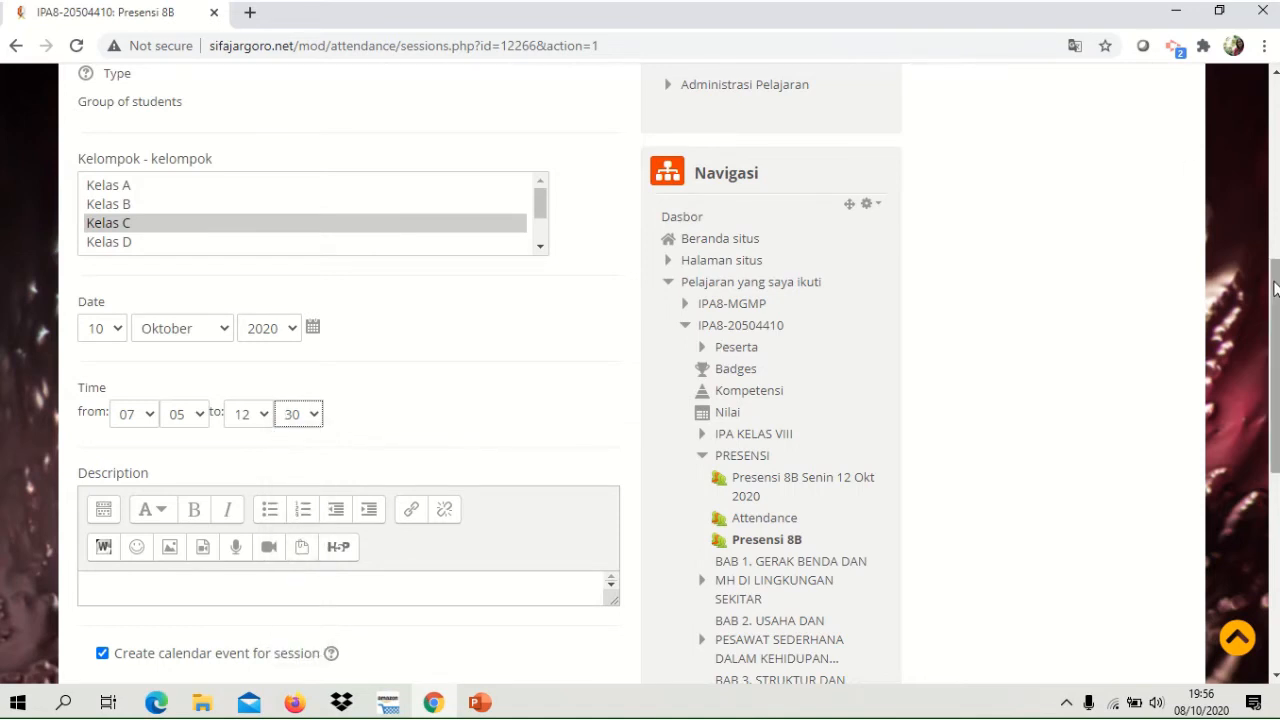
# Enable repeating the session under Multiple sessions and make it recur on Sabtu.
pyautogui.scroll(-2, 1274, 365)
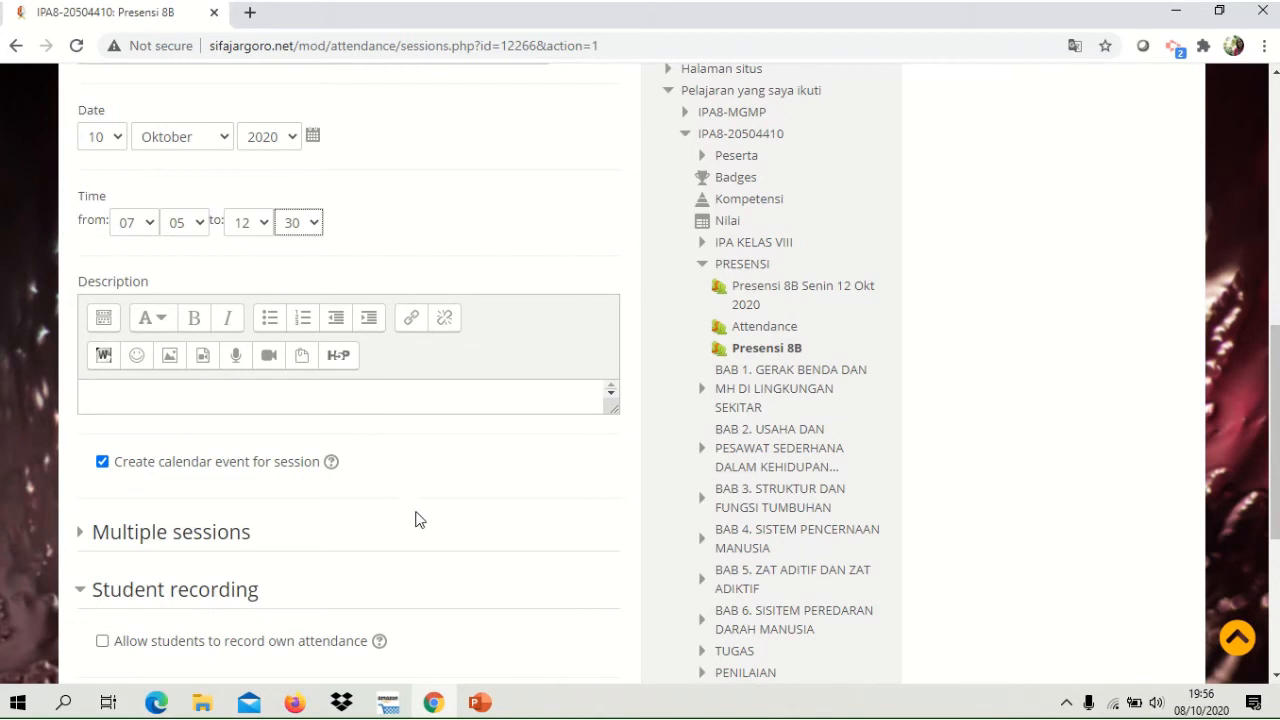
pyautogui.moveTo(1276, 347); pyautogui.dragTo(1200, 391)
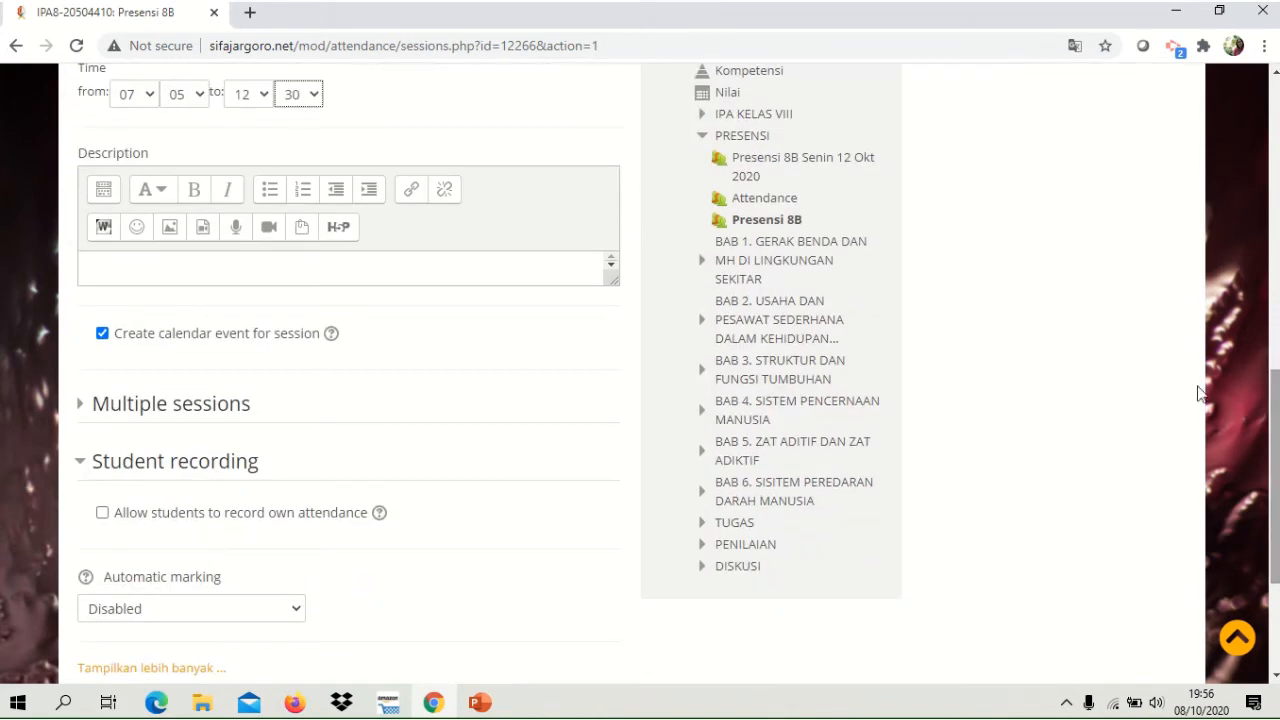
pyautogui.click(178, 410)
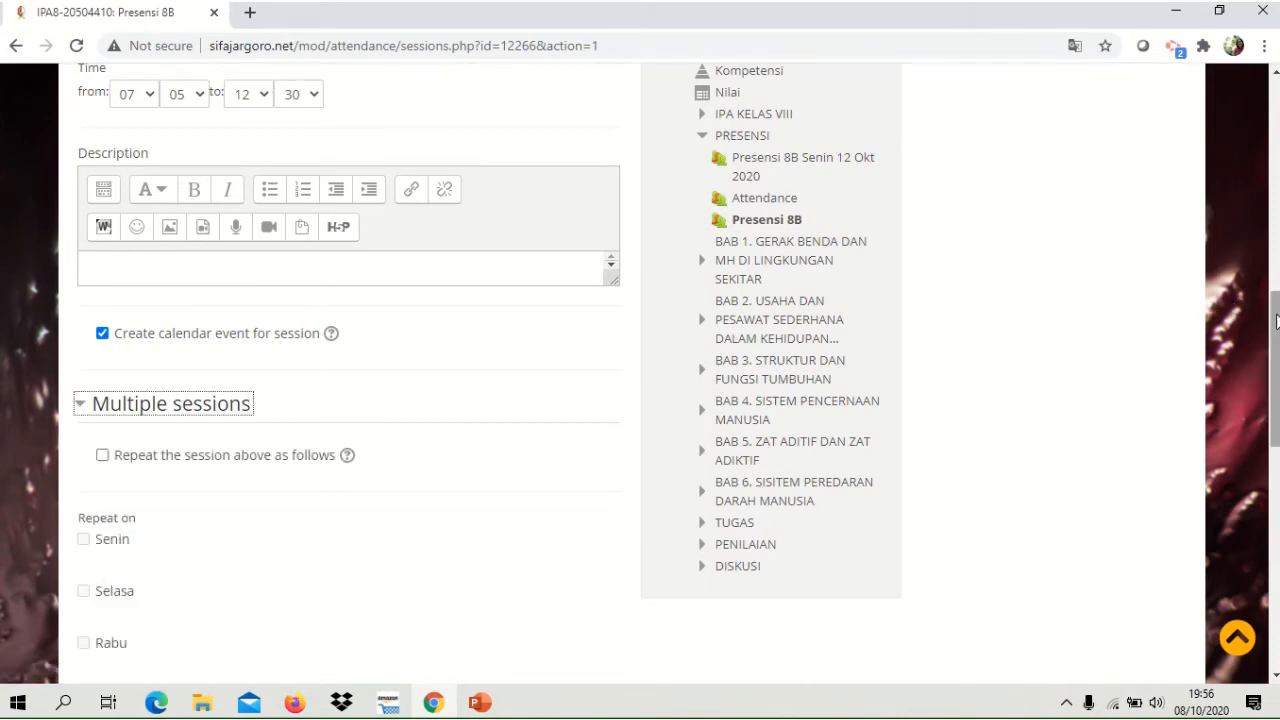
pyautogui.scroll(-1, 1277, 320)
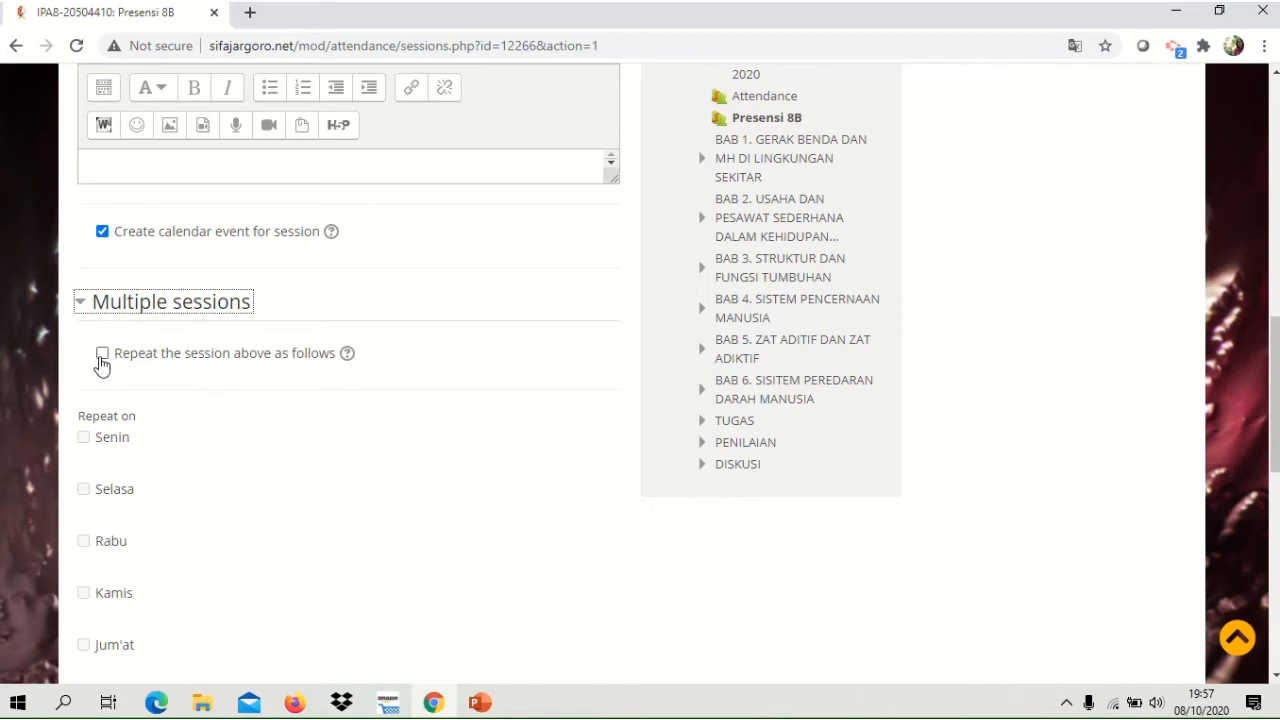
pyautogui.click(104, 356)
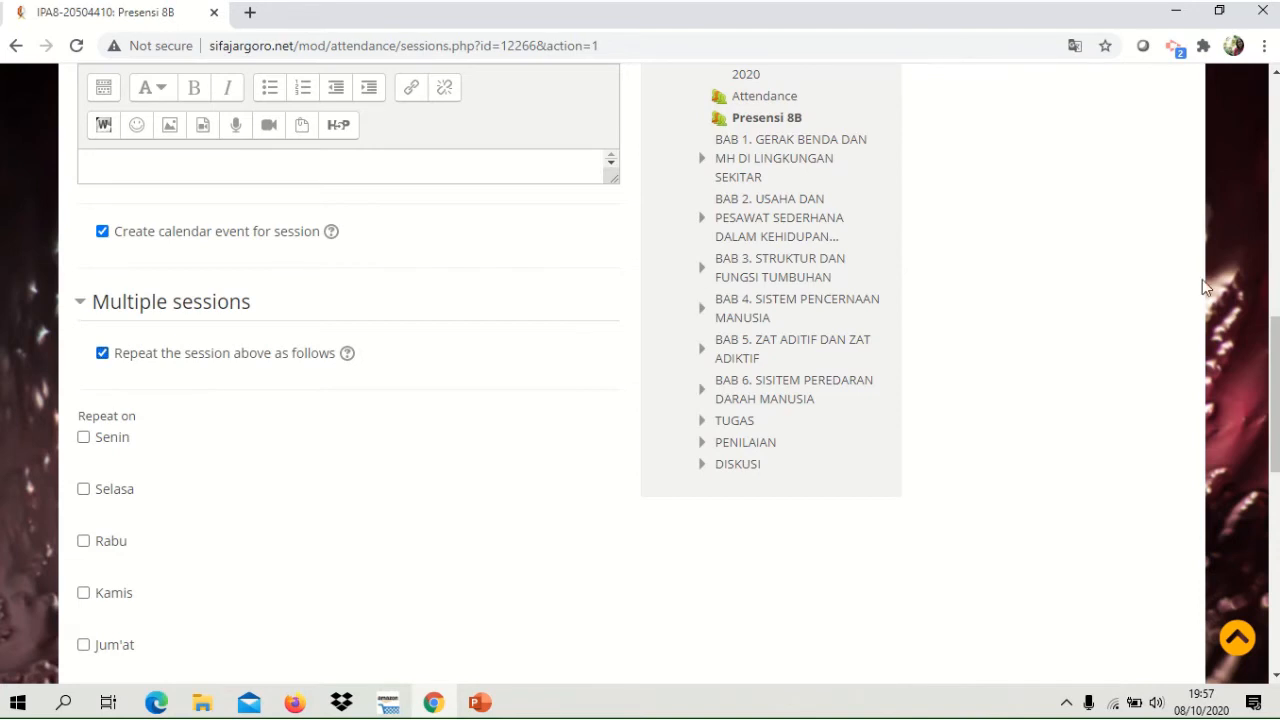
pyautogui.moveTo(1275, 335); pyautogui.dragTo(1277, 391)
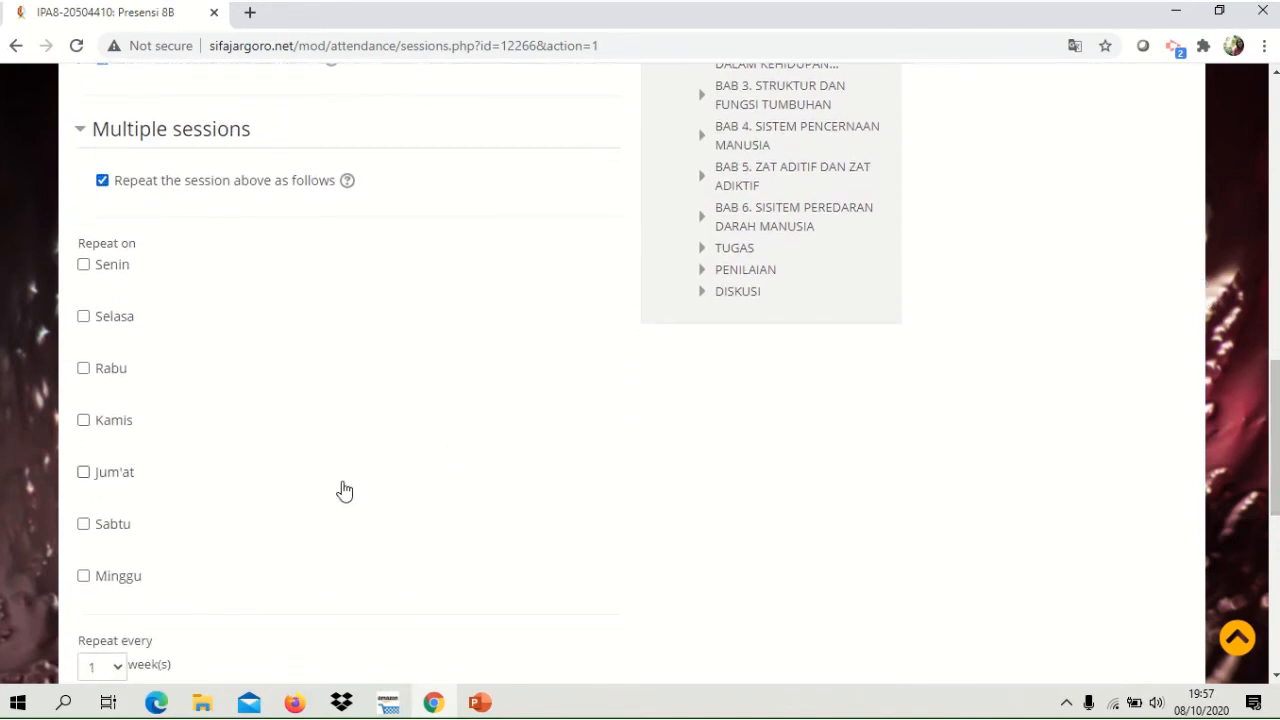
pyautogui.click(84, 526)
# Set the session's repeat-until date to 30 November 2020.
pyautogui.moveTo(1275, 402); pyautogui.dragTo(1275, 463)
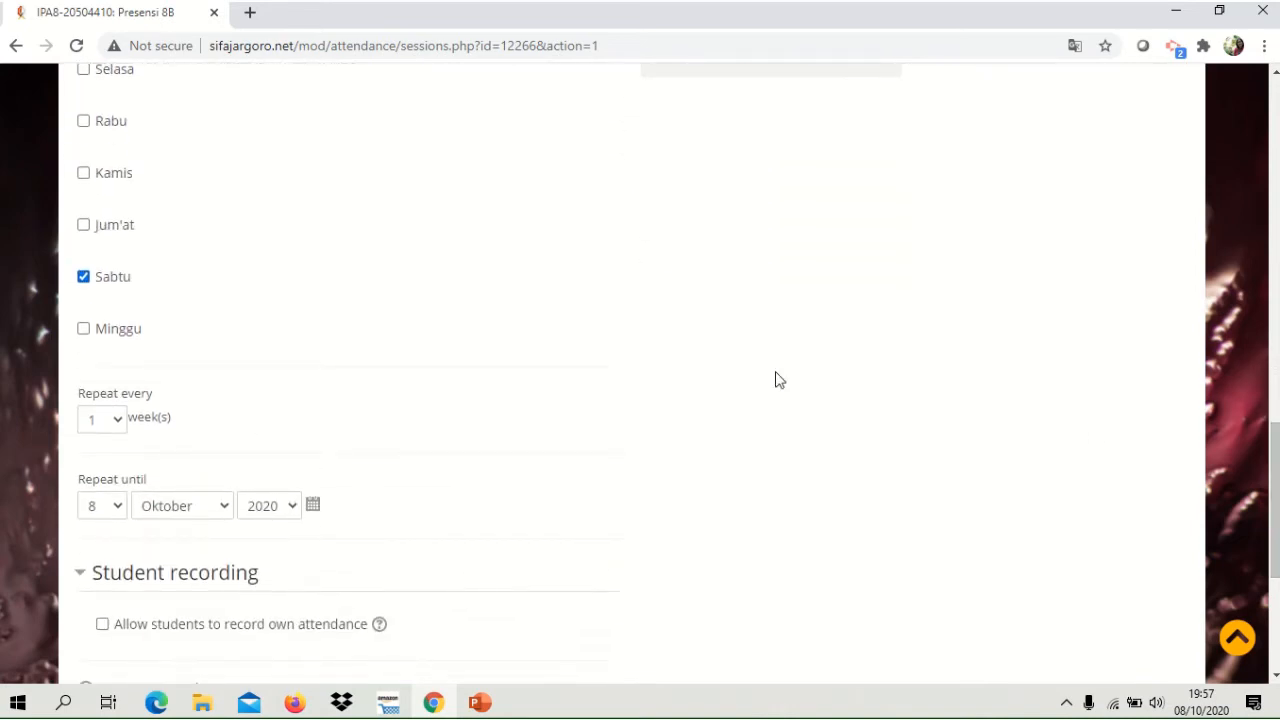
pyautogui.click(120, 514)
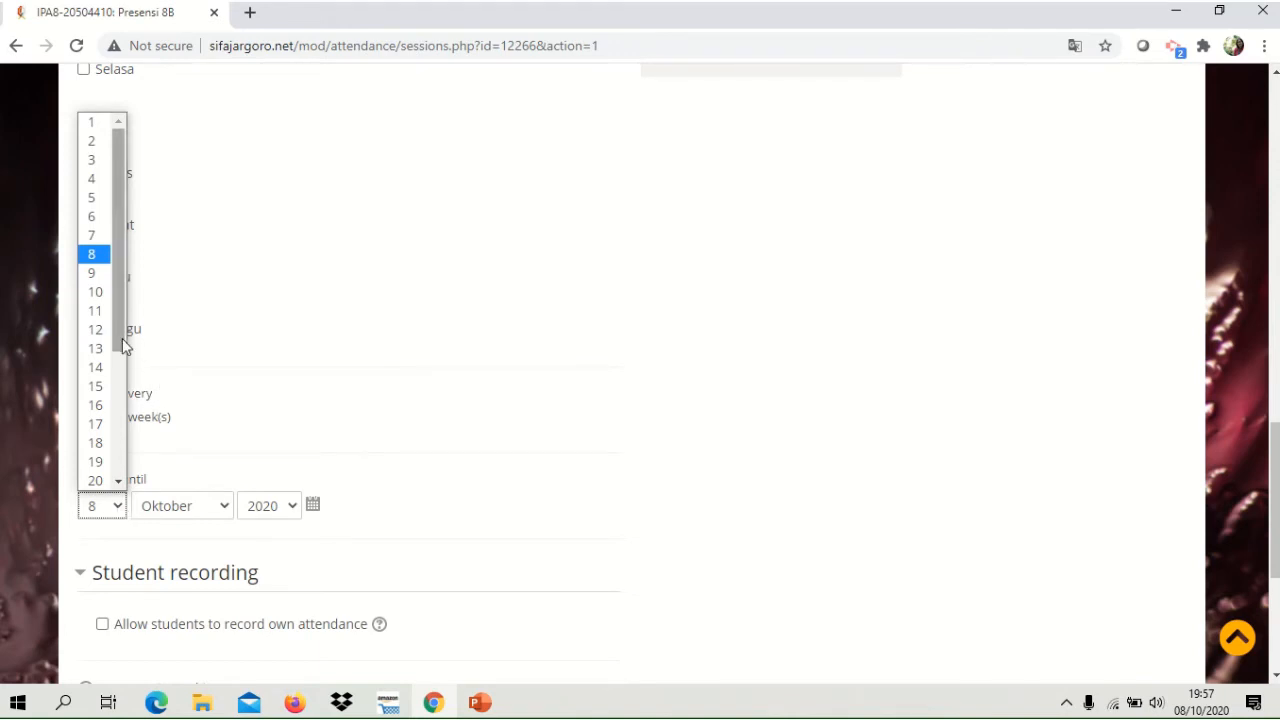
pyautogui.moveTo(119, 338); pyautogui.dragTo(124, 469)
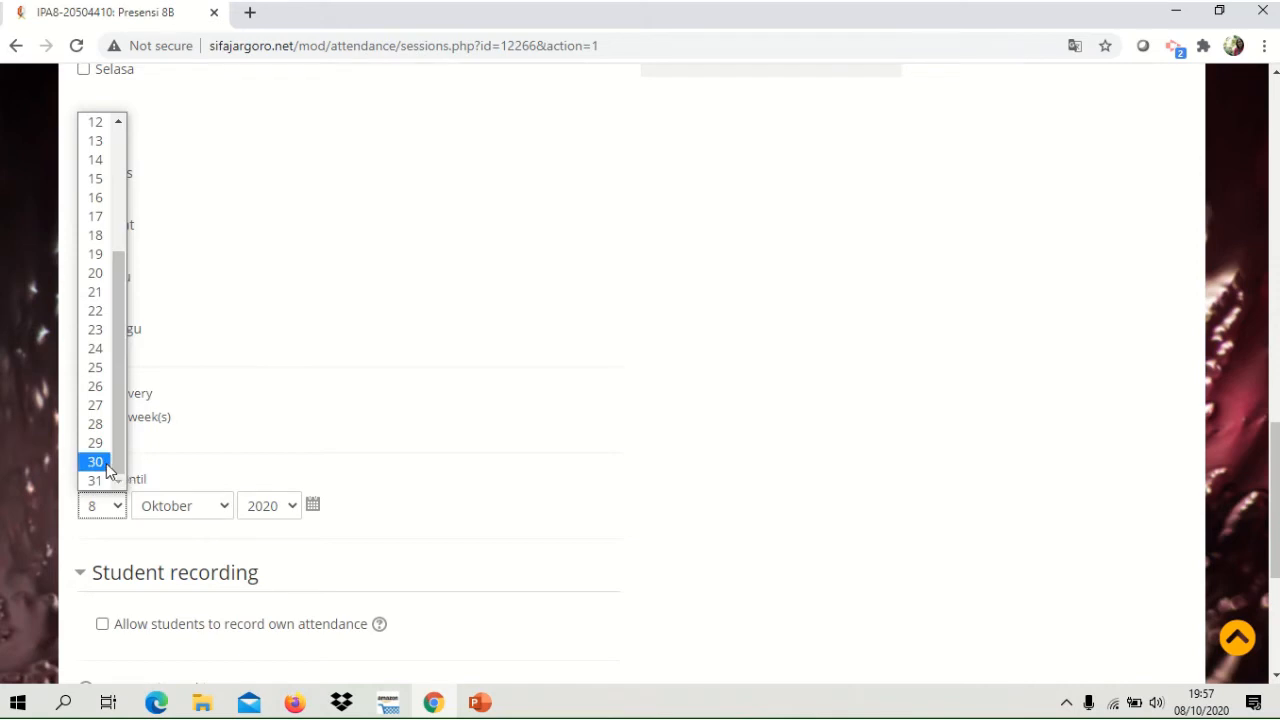
pyautogui.click(95, 462)
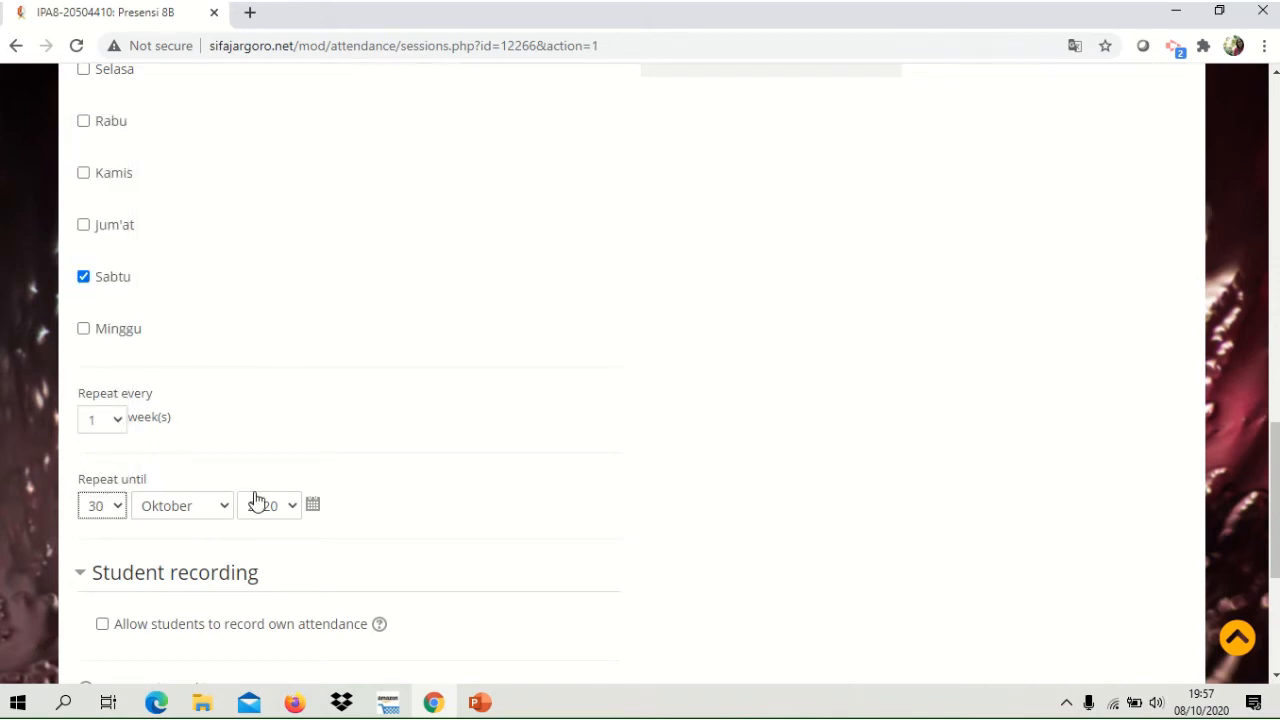
pyautogui.click(229, 513)
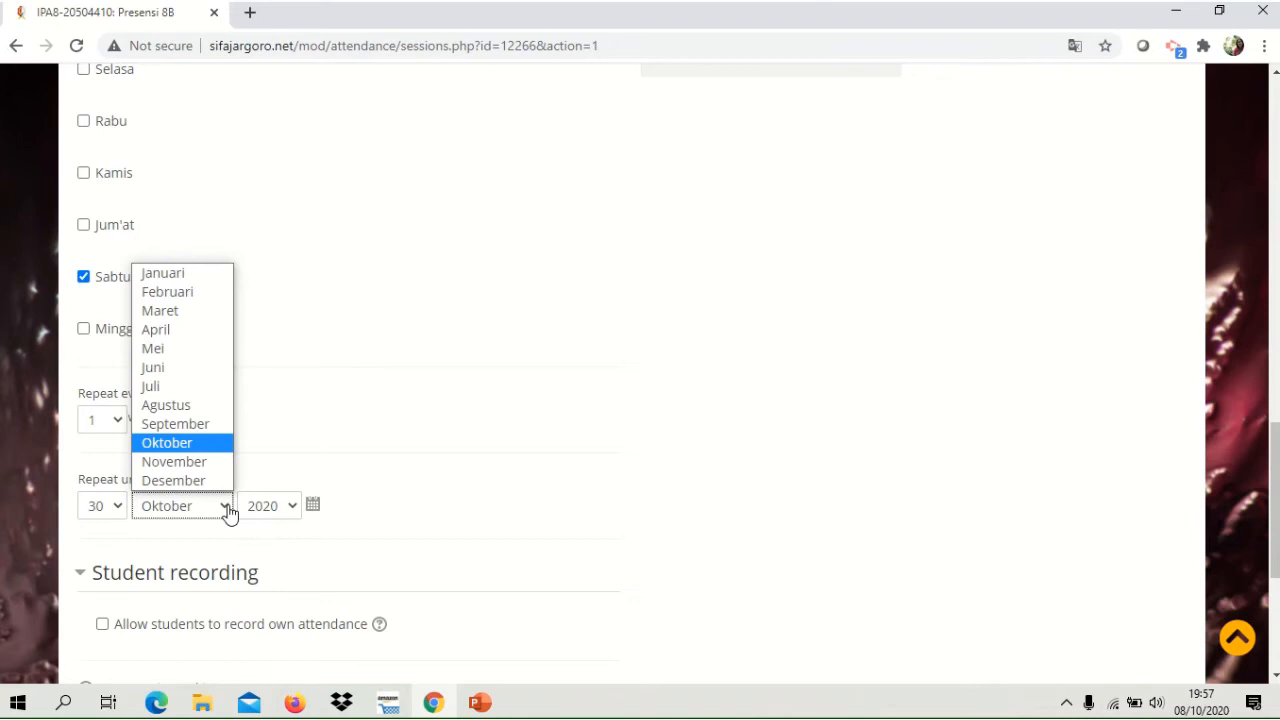
pyautogui.click(185, 462)
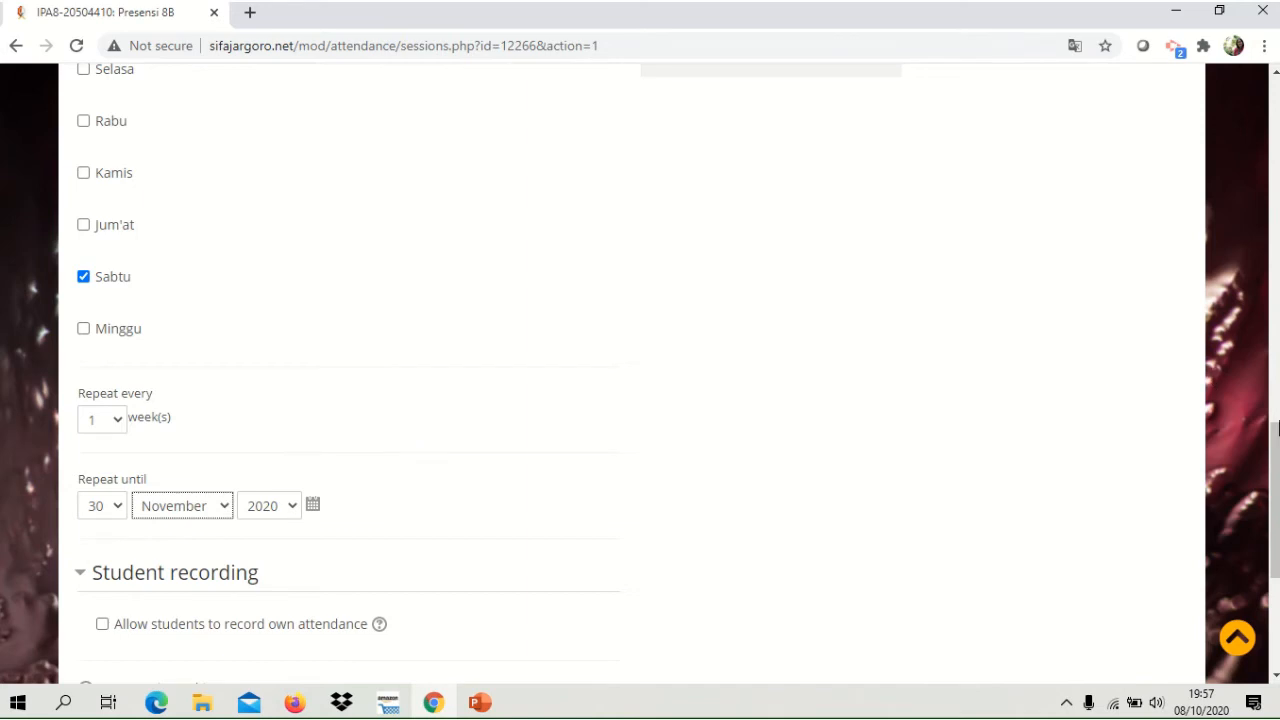
# Allow students to record their own attendance for the session.
pyautogui.moveTo(1275, 448); pyautogui.dragTo(1275, 498)
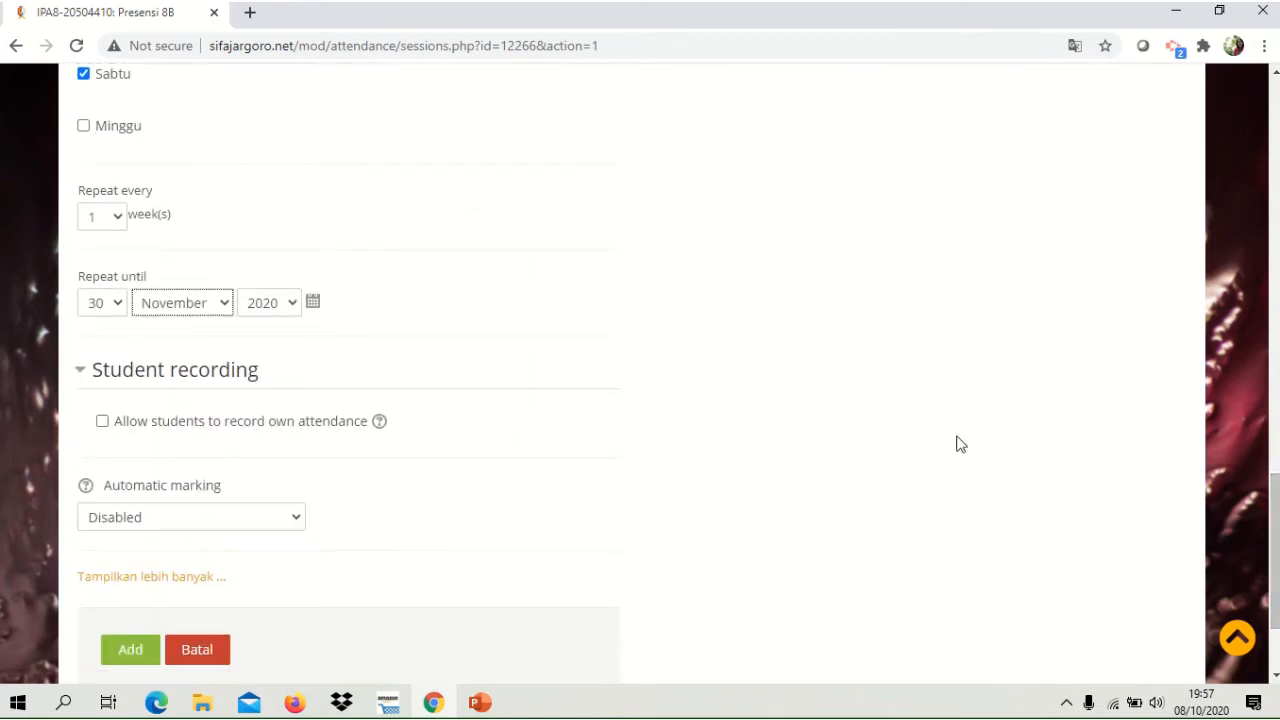
pyautogui.click(103, 422)
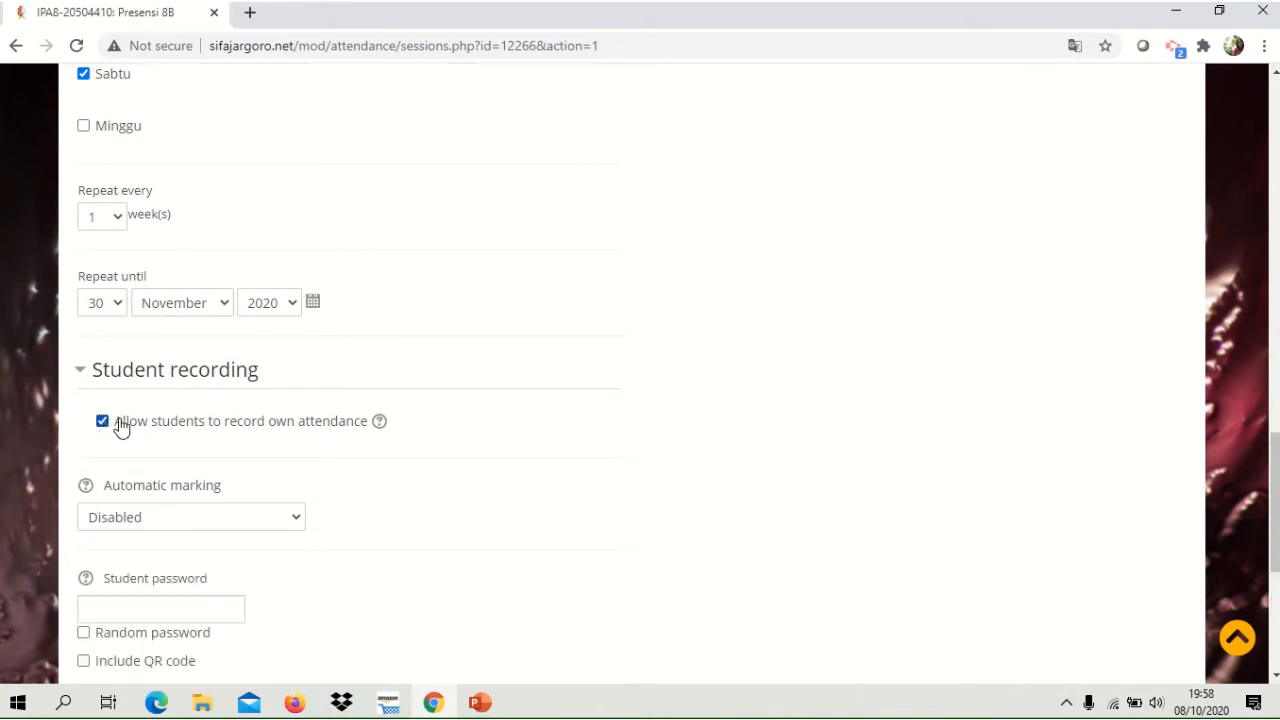
# Set automatic marking to Yes for the student recording and add the repeating session.
pyautogui.click(292, 528)
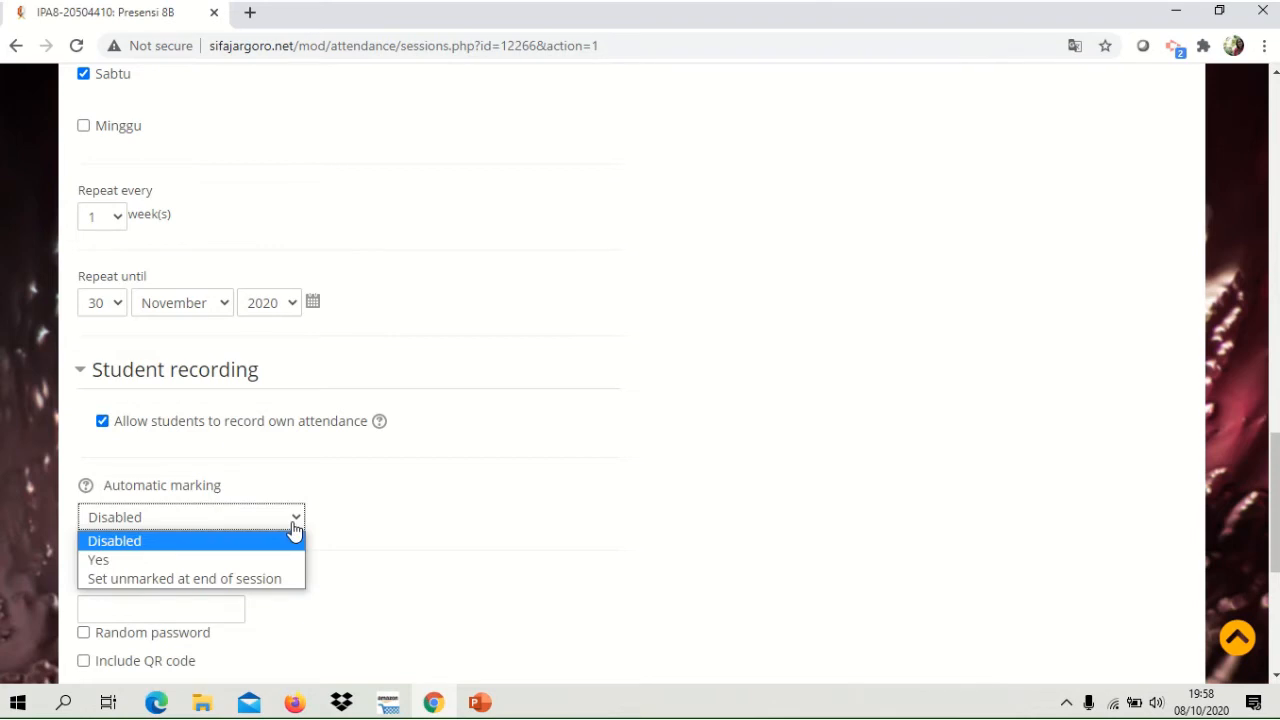
pyautogui.click(111, 570)
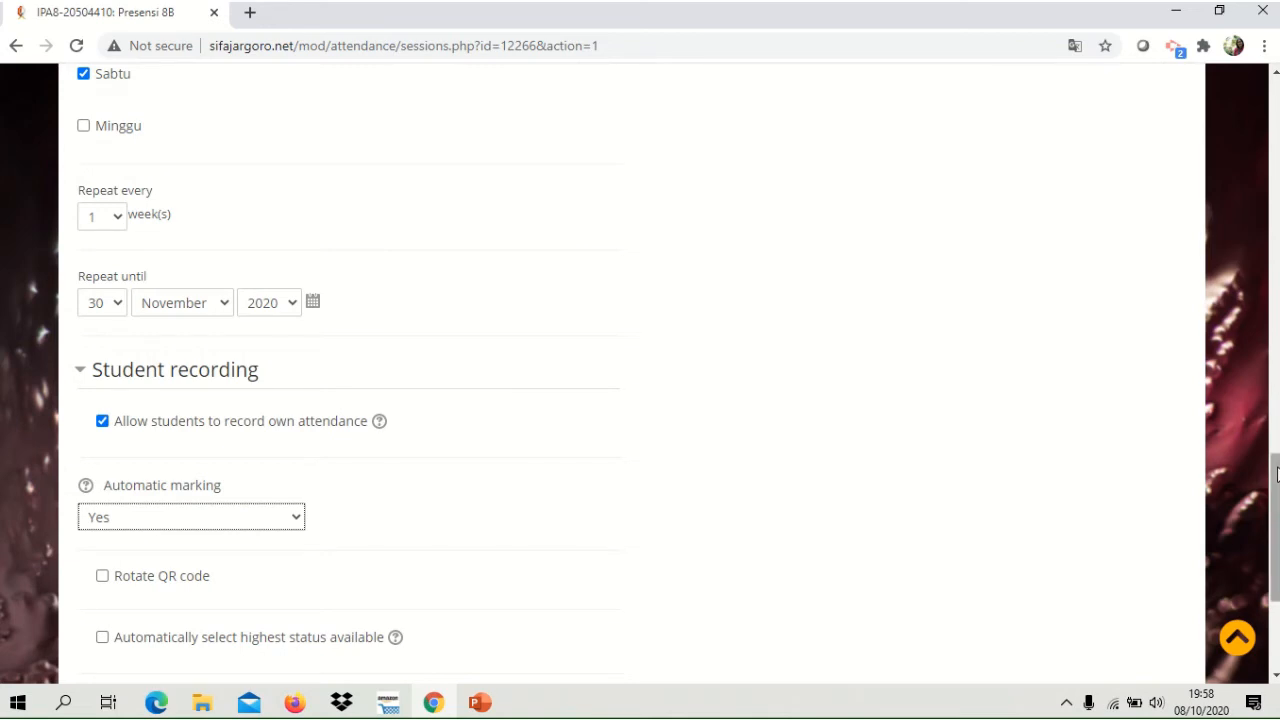
pyautogui.moveTo(1275, 480); pyautogui.dragTo(1275, 544)
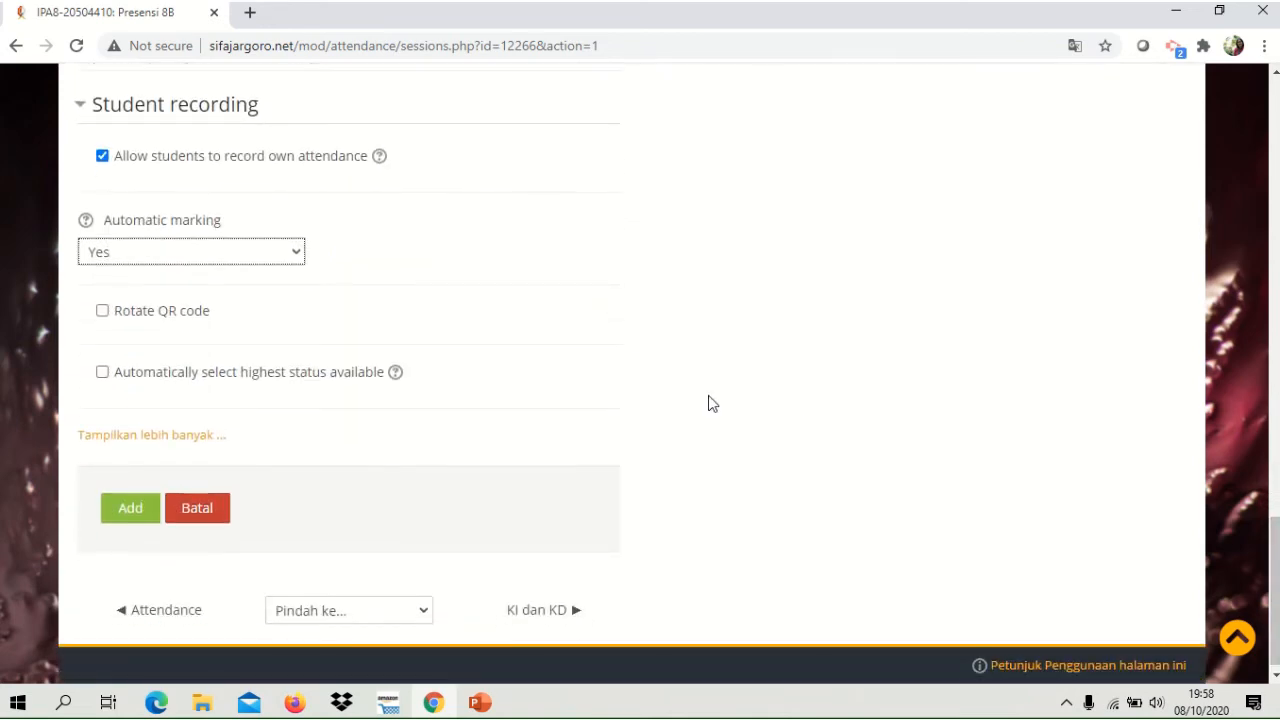
pyautogui.click(133, 509)
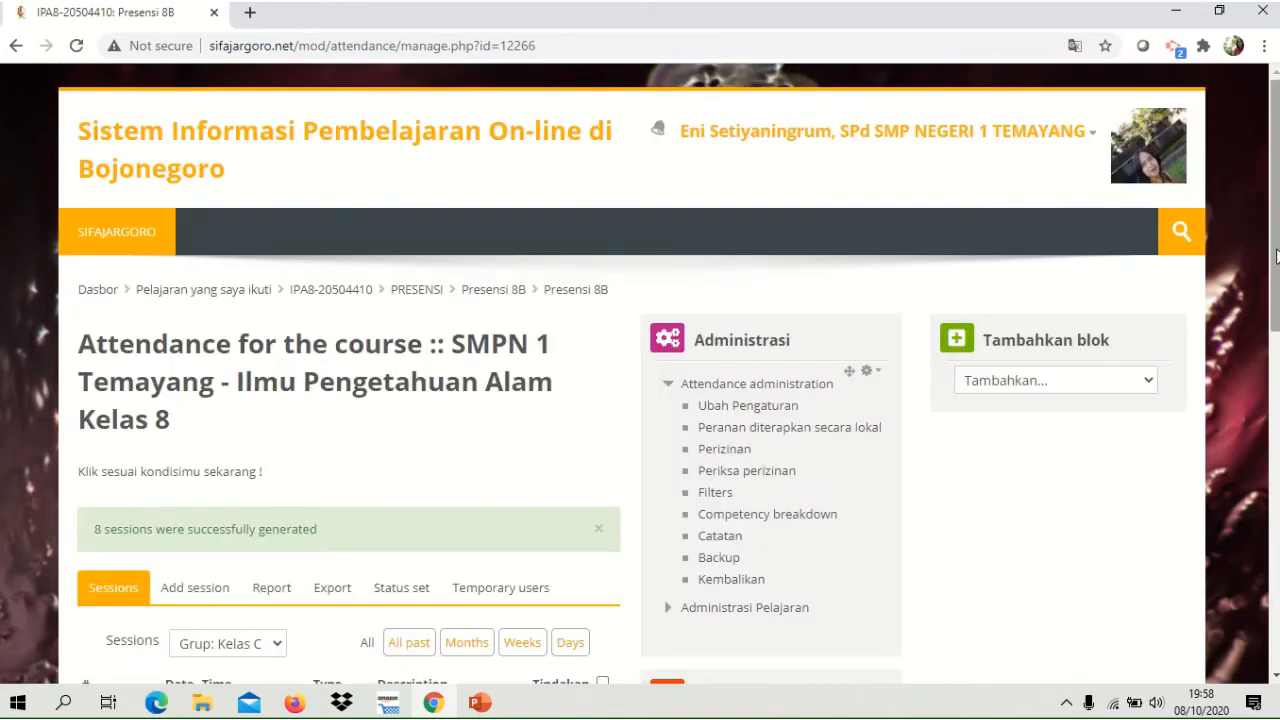
# Review the generated Kelas C sessions and the bulk actions available for them.
pyautogui.scroll(-2, 1276, 257)
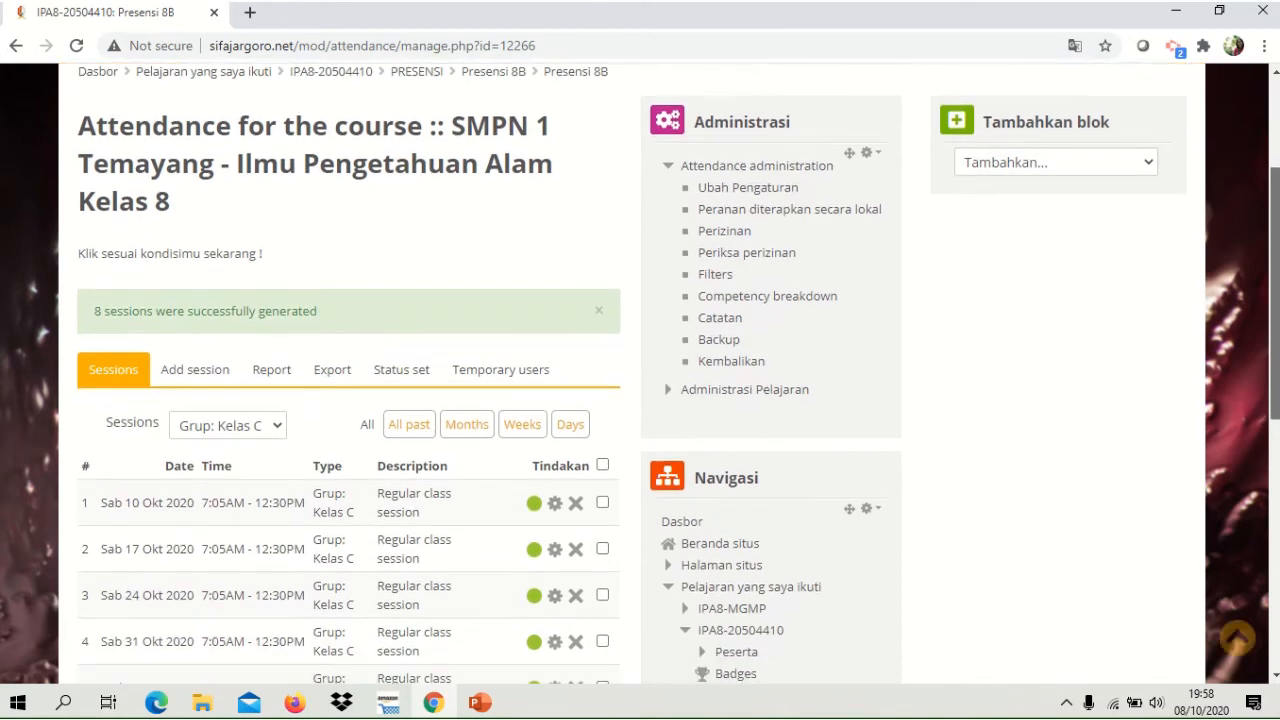
pyautogui.scroll(-3, 1276, 257)
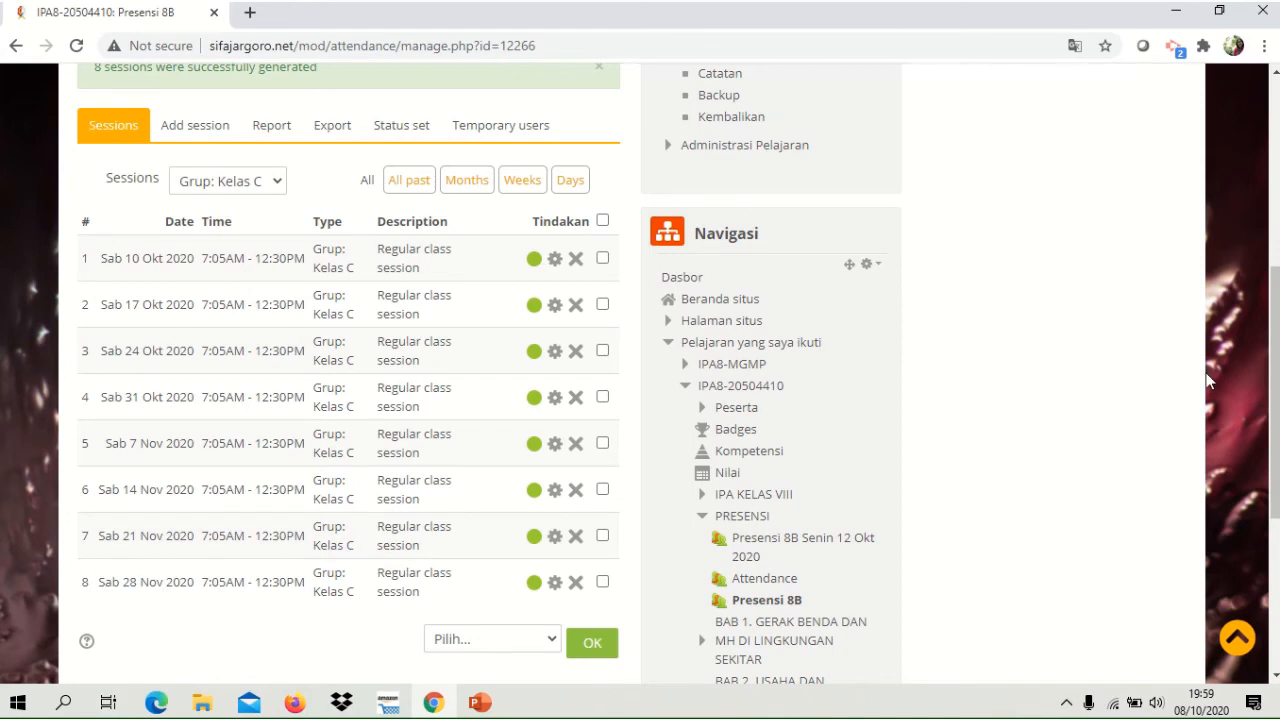
pyautogui.scroll(-2, 1275, 362)
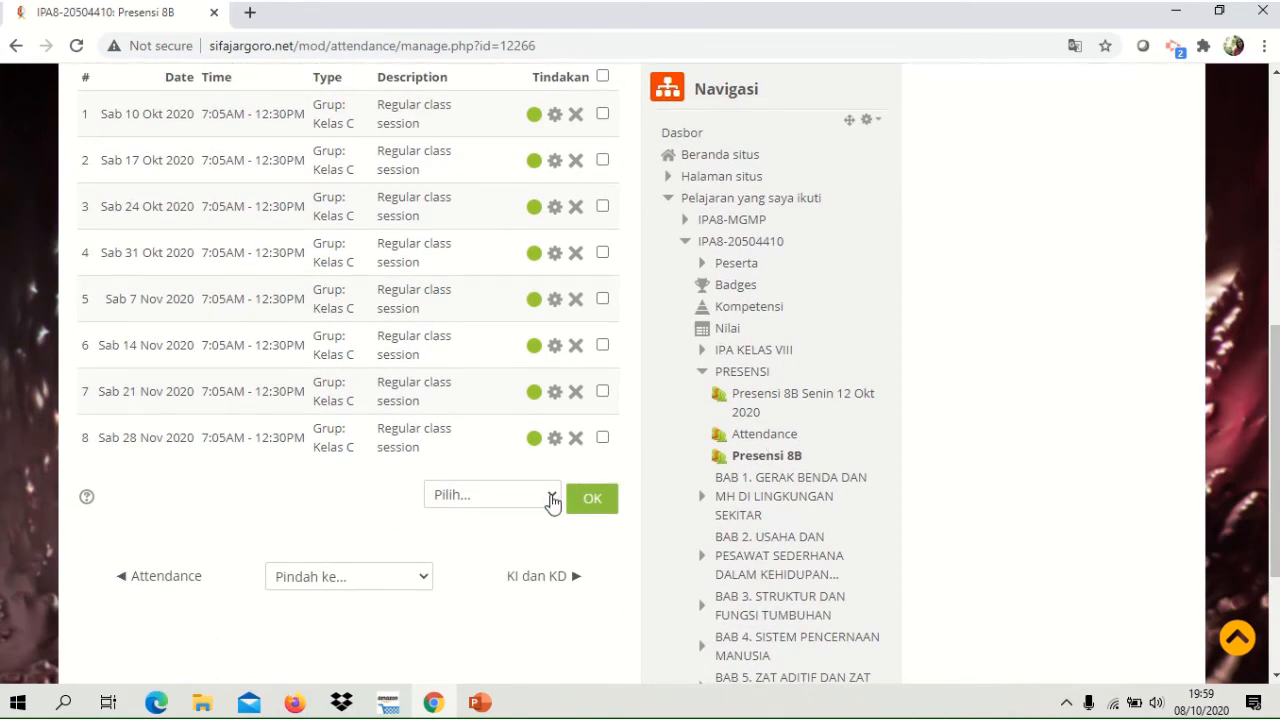
pyautogui.click(551, 497)
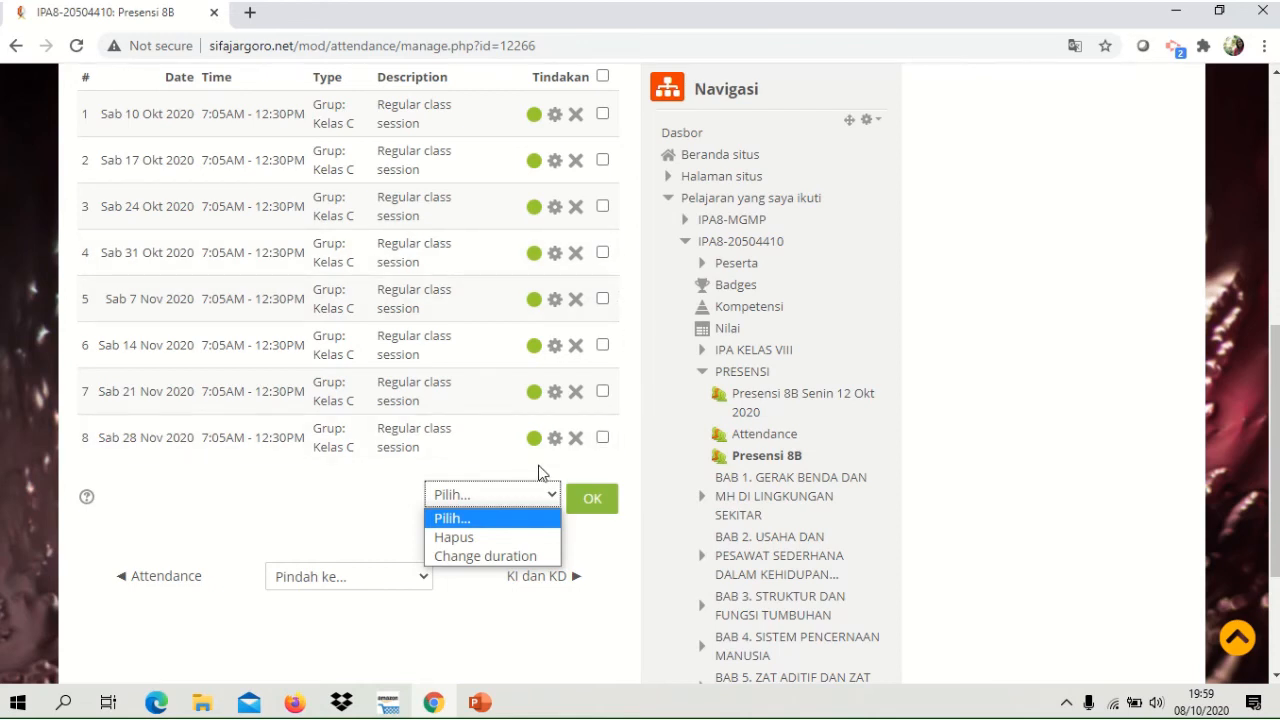
pyautogui.click(379, 506)
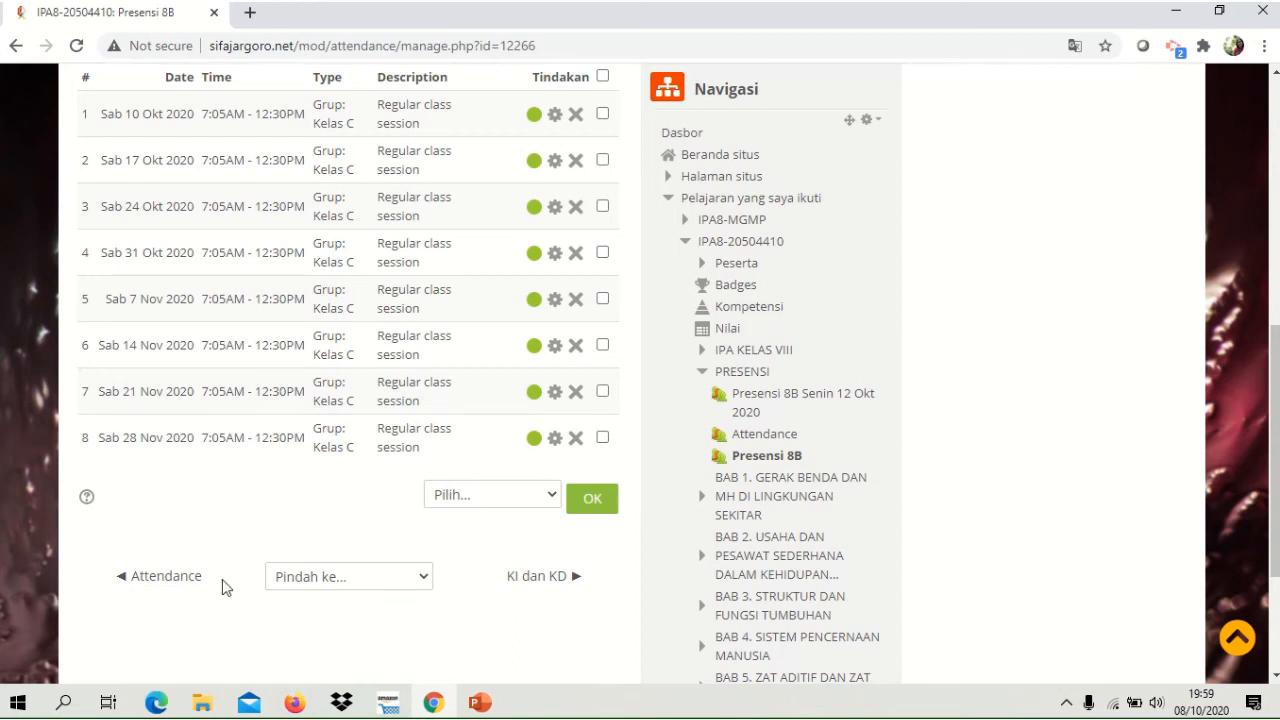
pyautogui.doubleClick(1156, 398)
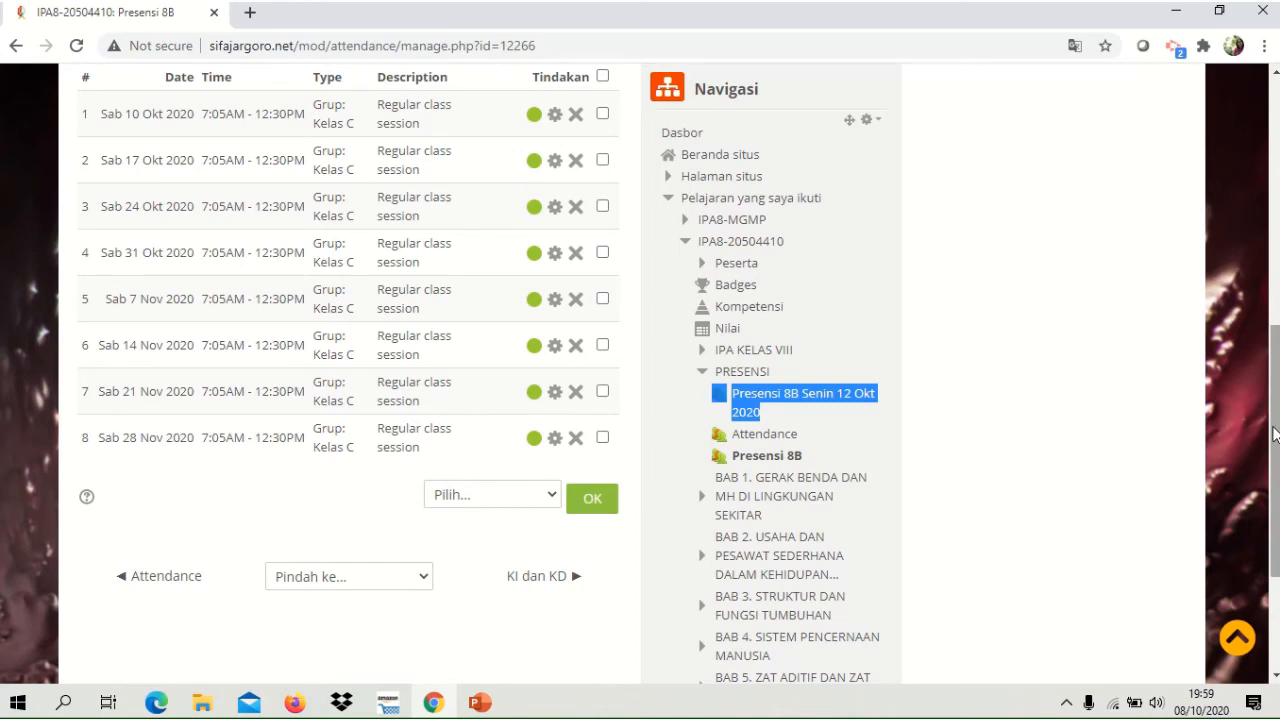
# In the activity's status set, change the Present status to acronym H with the description Hadir.
pyautogui.moveTo(1275, 433); pyautogui.dragTo(1275, 323)
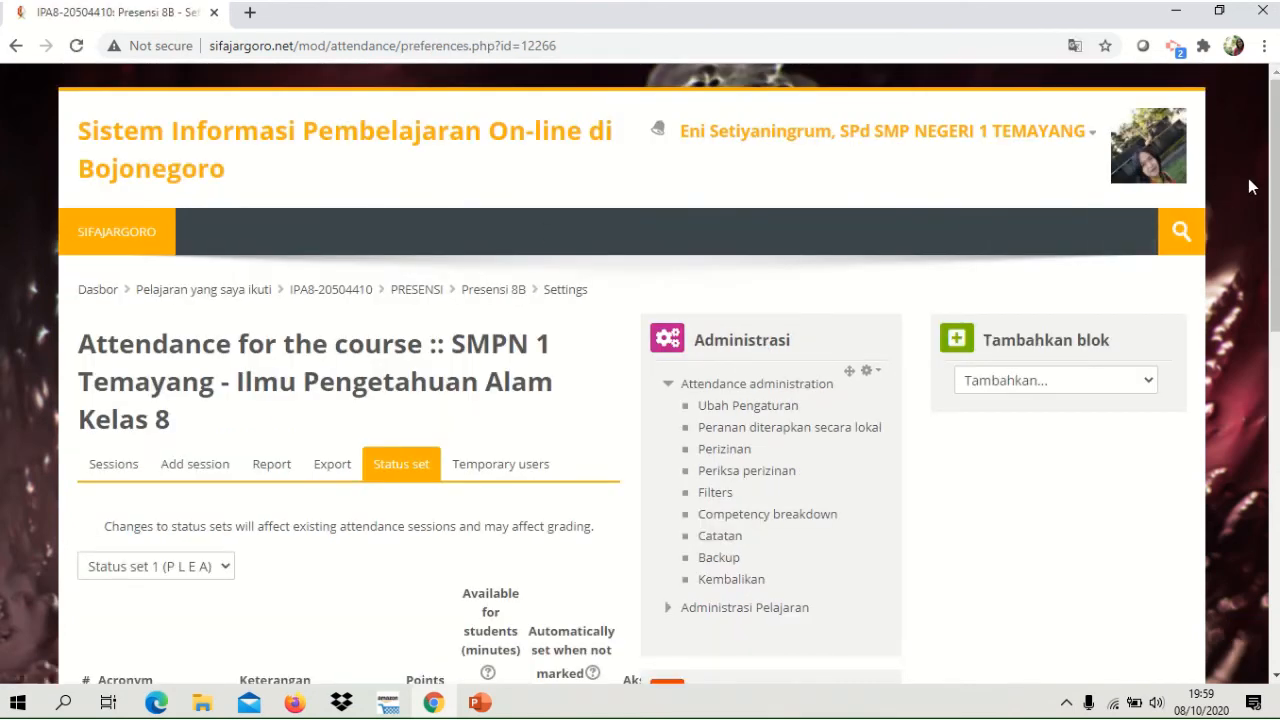
pyautogui.moveTo(1274, 170); pyautogui.dragTo(1274, 334)
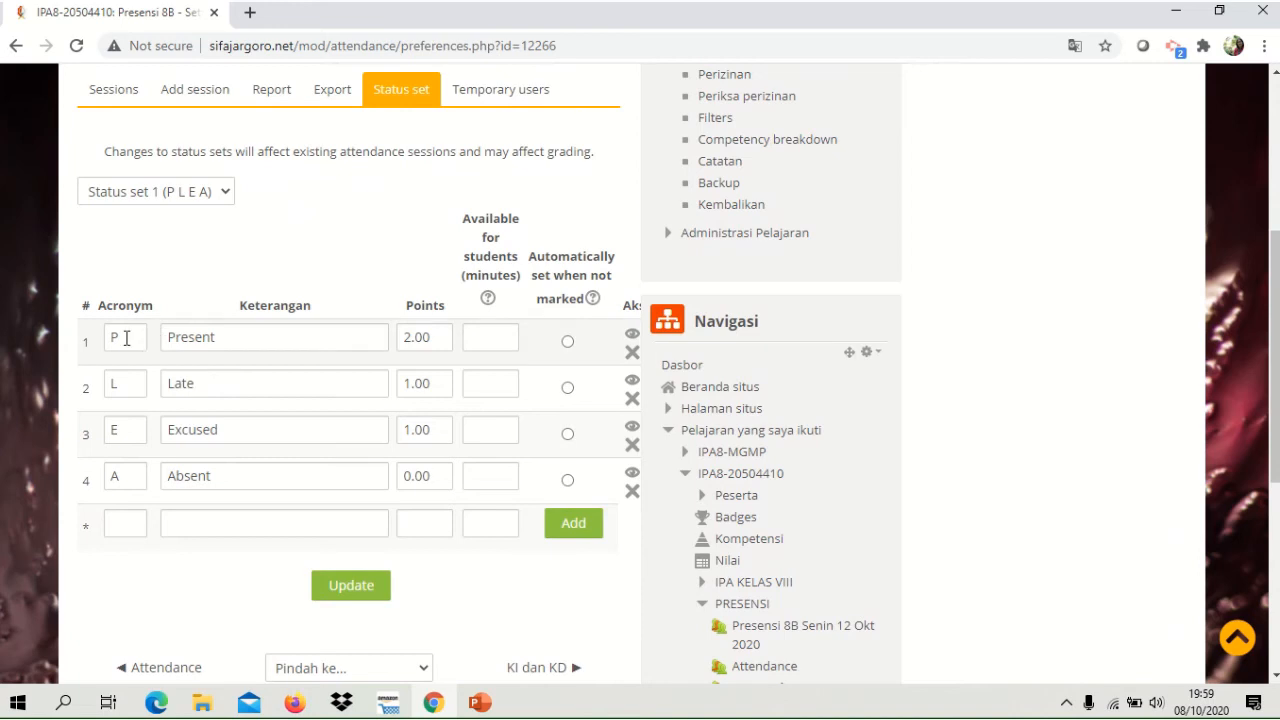
pyautogui.click(225, 342)
pyautogui.press('BackSpace')
pyautogui.press('BackSpace')
pyautogui.press('BackSpace')
pyautogui.press('BackSpace')
pyautogui.press('BackSpace')
pyautogui.press('BackSpace')
pyautogui.press('BackSpace')
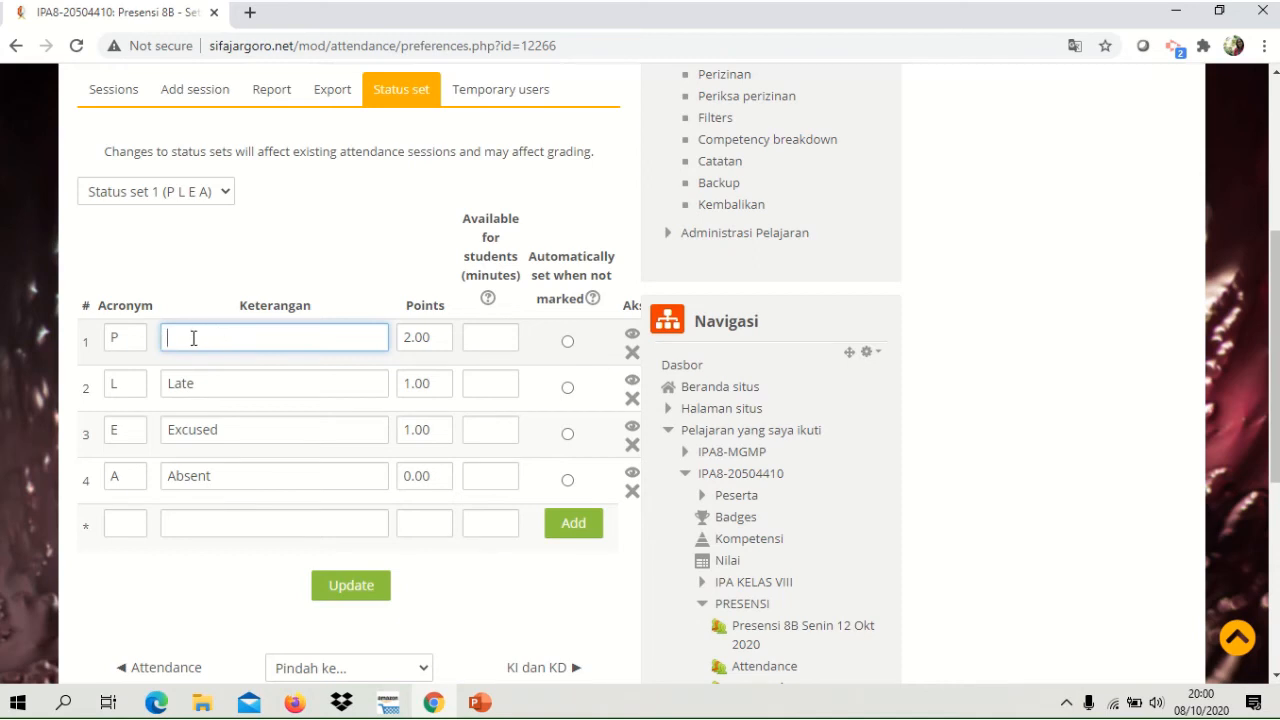
pyautogui.click(117, 339)
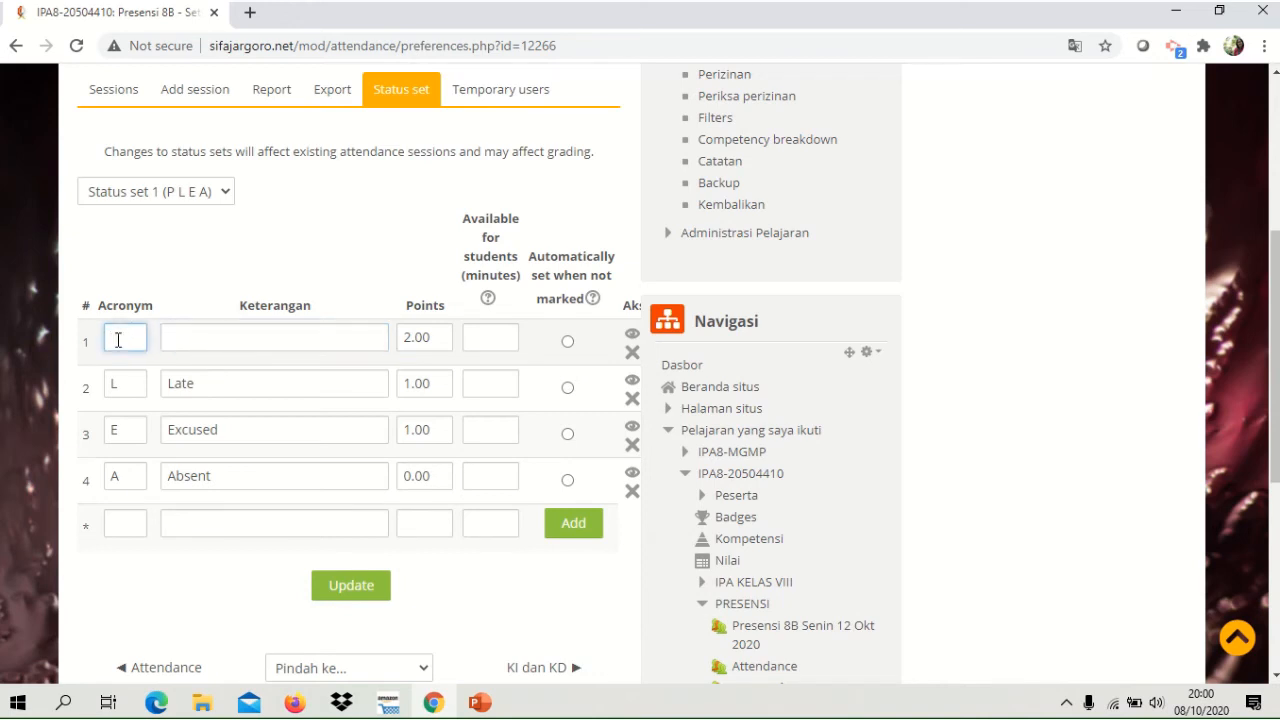
pyautogui.write('P')
pyautogui.click(179, 340)
pyautogui.write('Hadir')
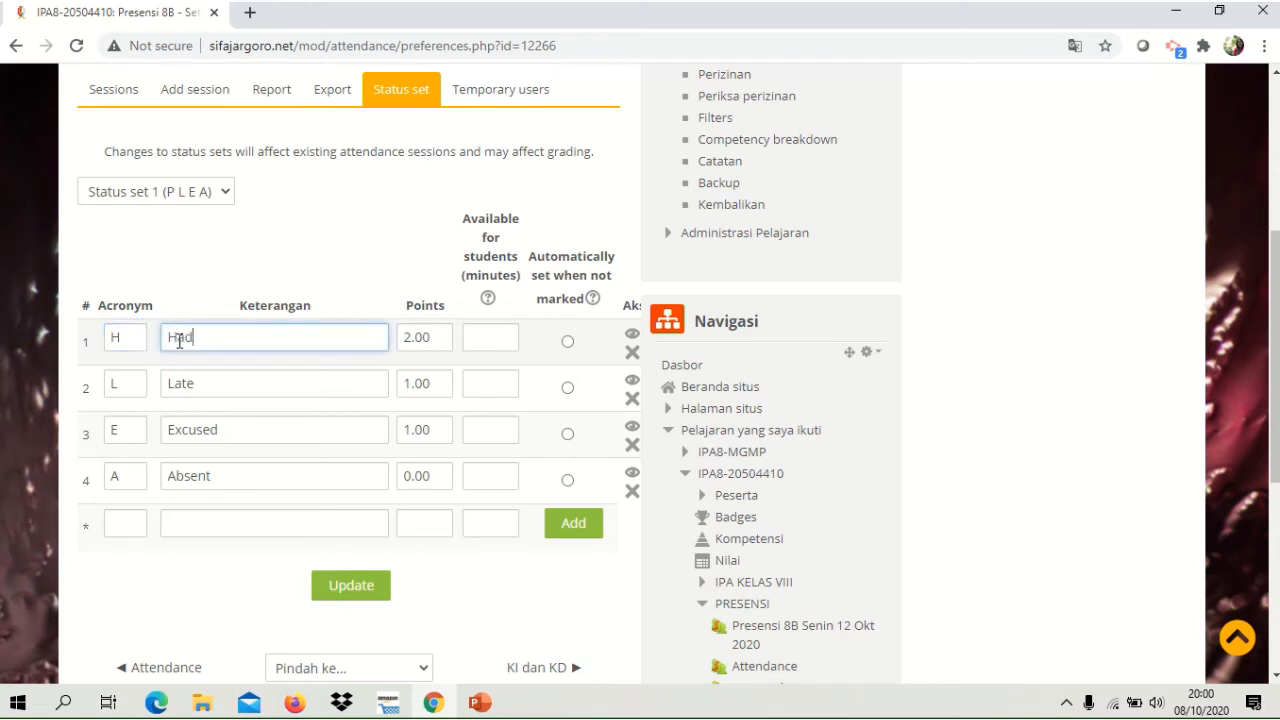
# Change the Late status to acronym T with the description Terlambat.
pyautogui.click(141, 387)
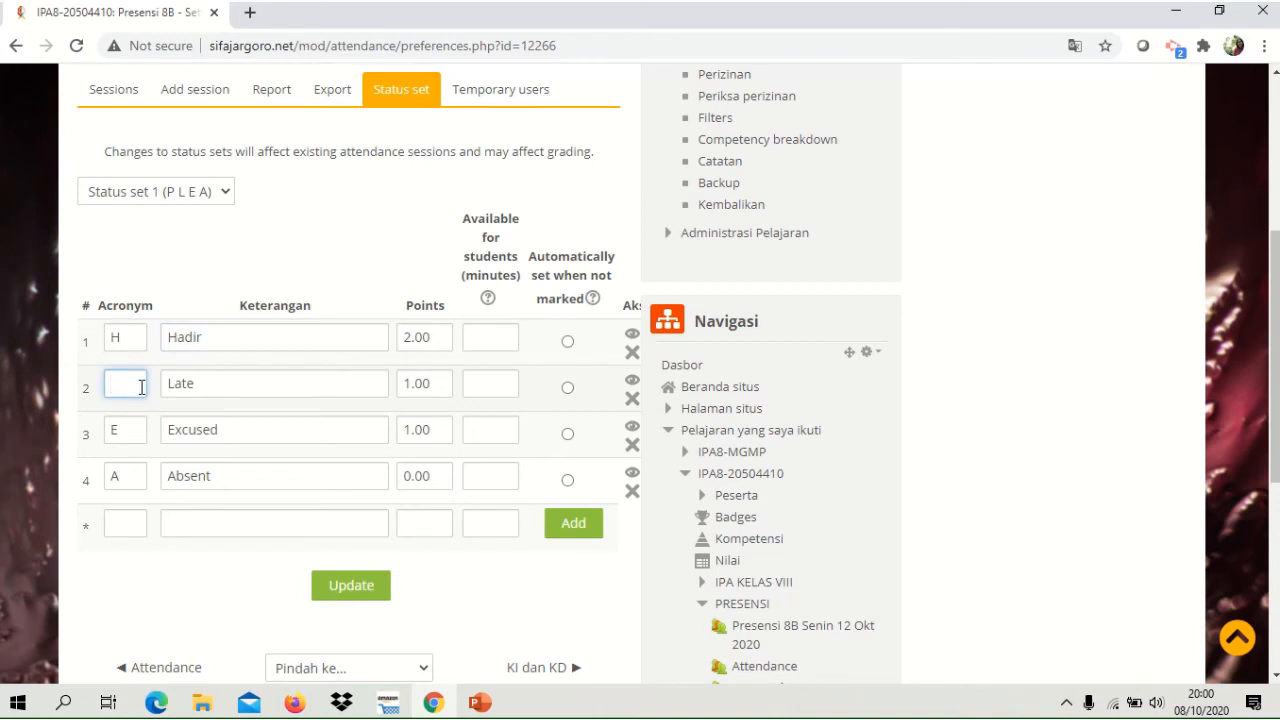
pyautogui.write('T')
pyautogui.click(209, 384)
pyautogui.press('BackSpace')
pyautogui.press('BackSpace')
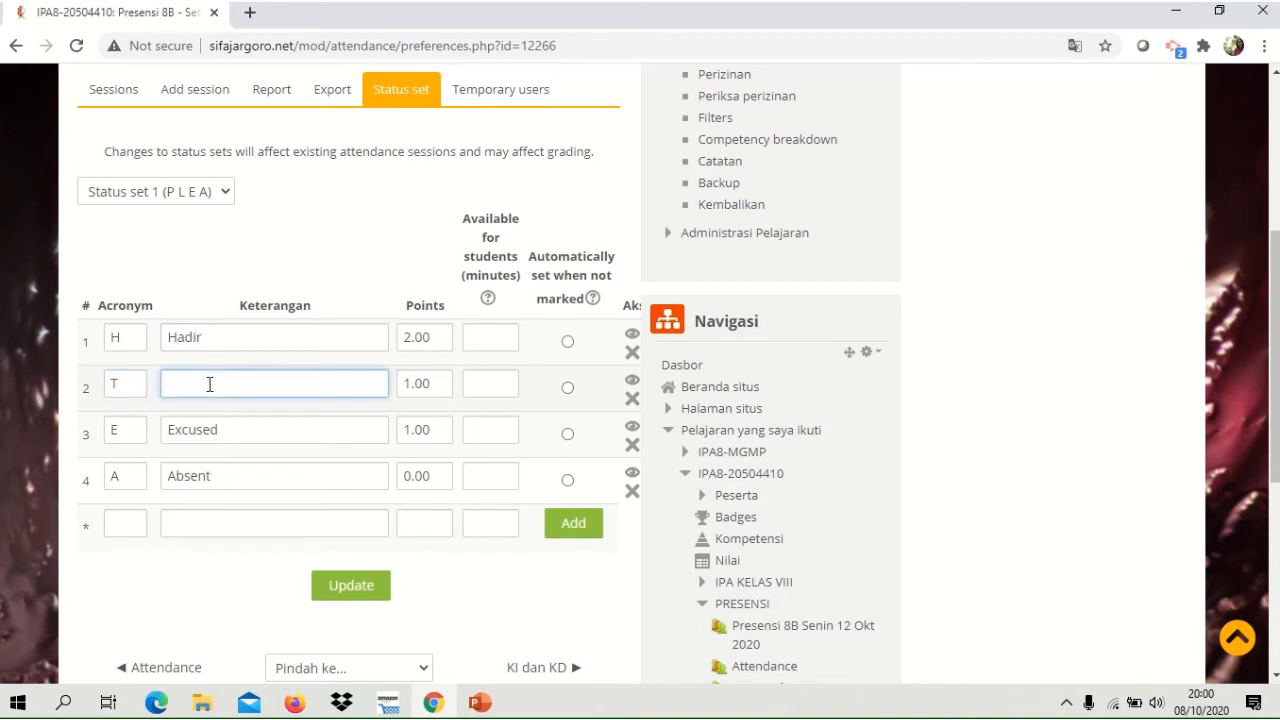
pyautogui.write('Terlambat')
# Change the Excused status to acronym I with the description Izin.
pyautogui.click(129, 436)
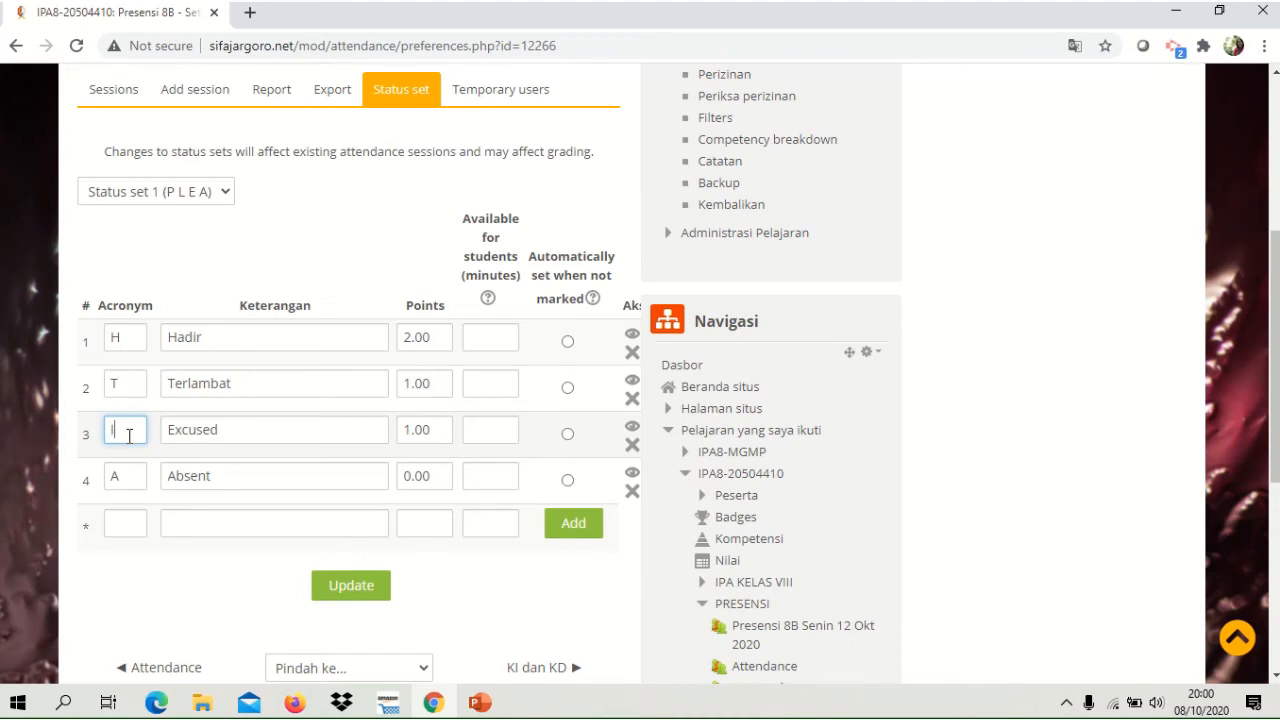
pyautogui.click(222, 434)
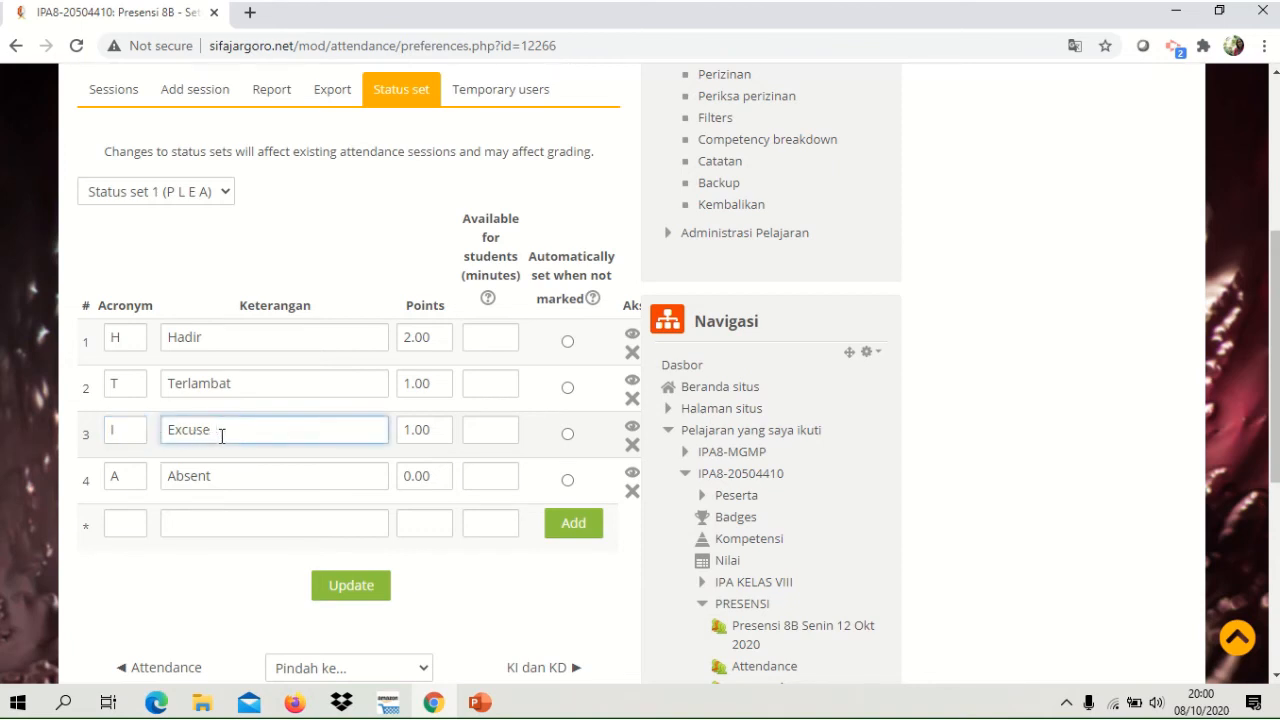
pyautogui.press('BackSpace')
pyautogui.press('BackSpace')
pyautogui.press('BackSpace')
pyautogui.press('BackSpace')
pyautogui.press('BackSpace')
pyautogui.press('BackSpace')
pyautogui.write('Izin')
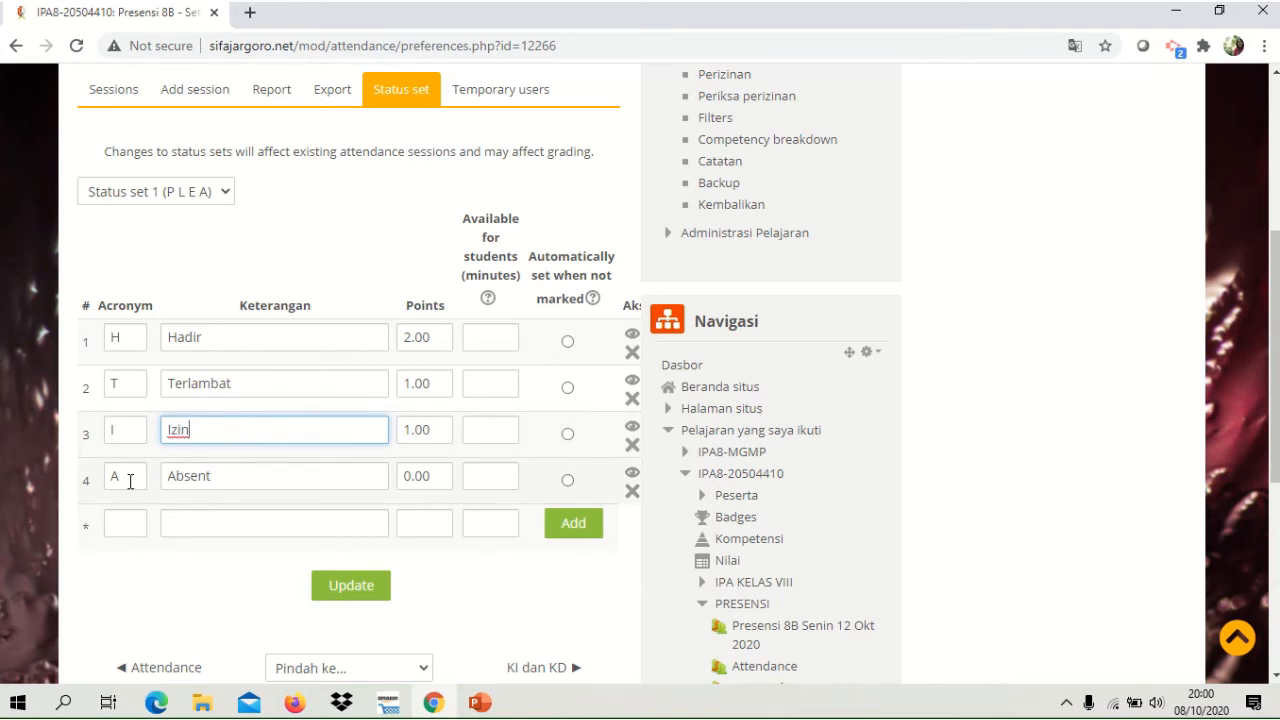
# Change the description of the Absent status to Alpha.
pyautogui.click(130, 482)
pyautogui.click(215, 480)
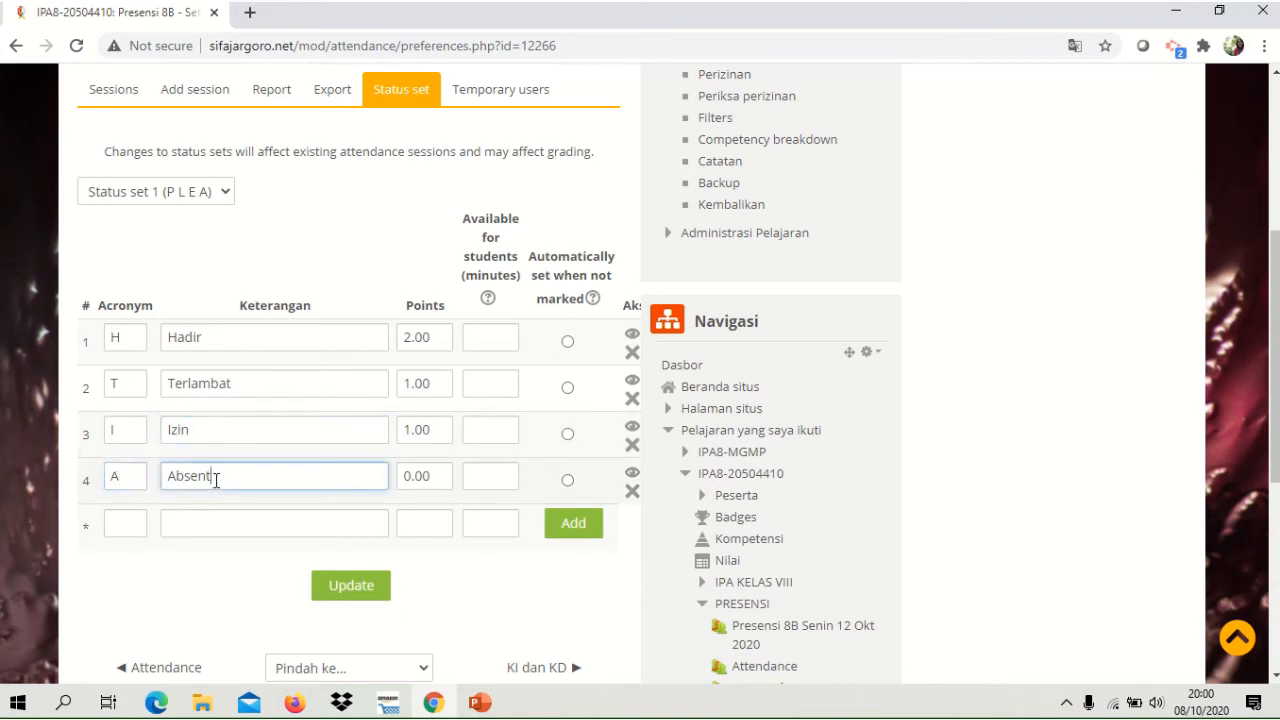
pyautogui.press('BackSpace')
pyautogui.press('BackSpace')
pyautogui.press('BackSpace')
pyautogui.write('lpha')
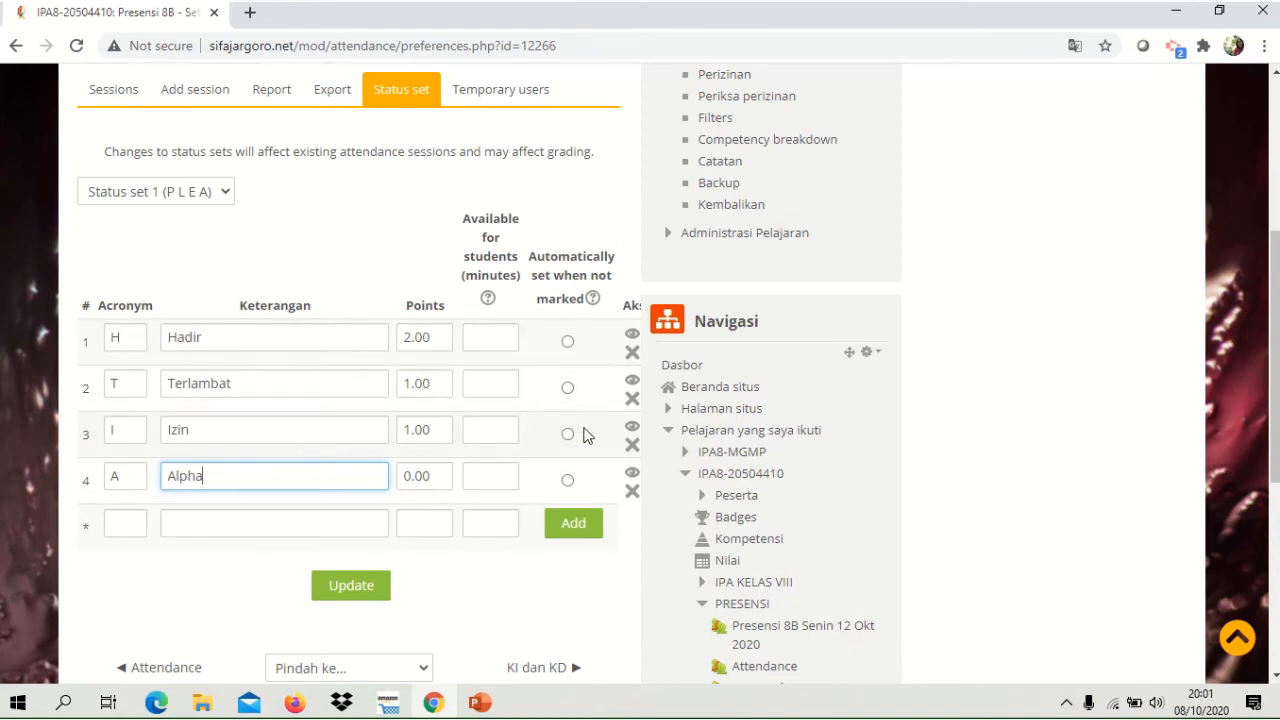
# Make Alpha the status set automatically when attendance is not marked, and save the status set.
pyautogui.click(567, 482)
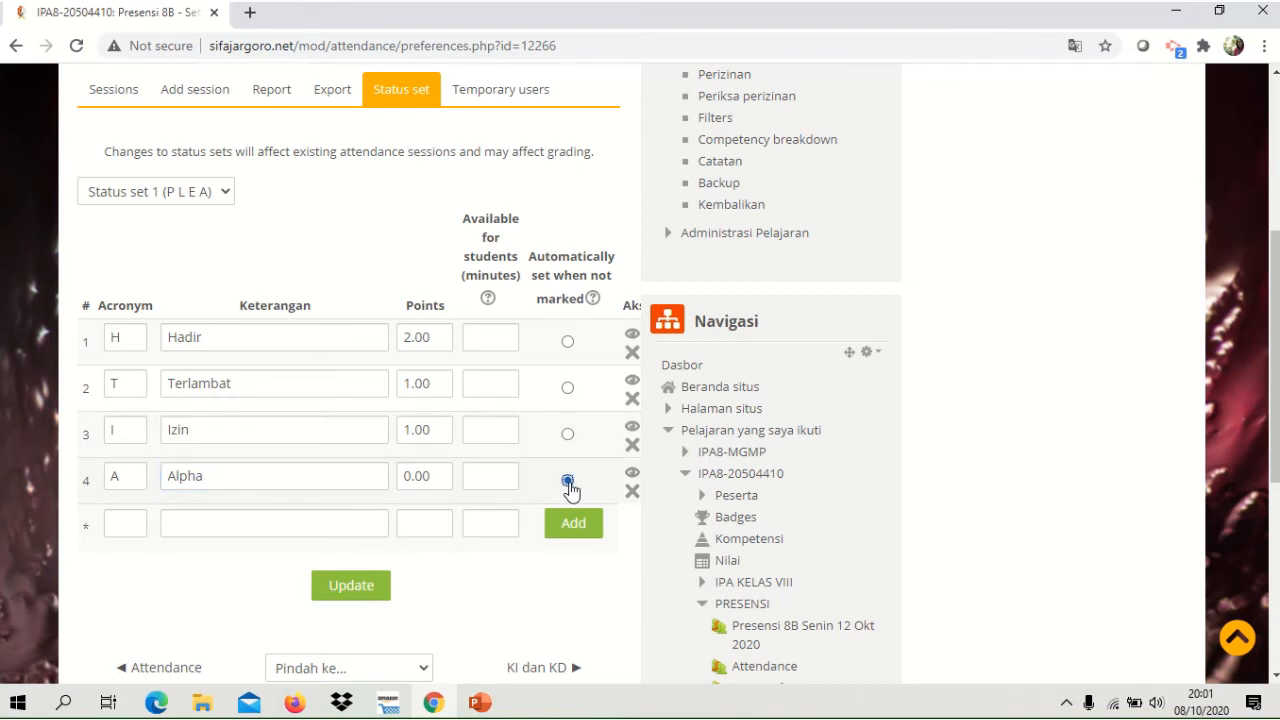
pyautogui.click(339, 589)
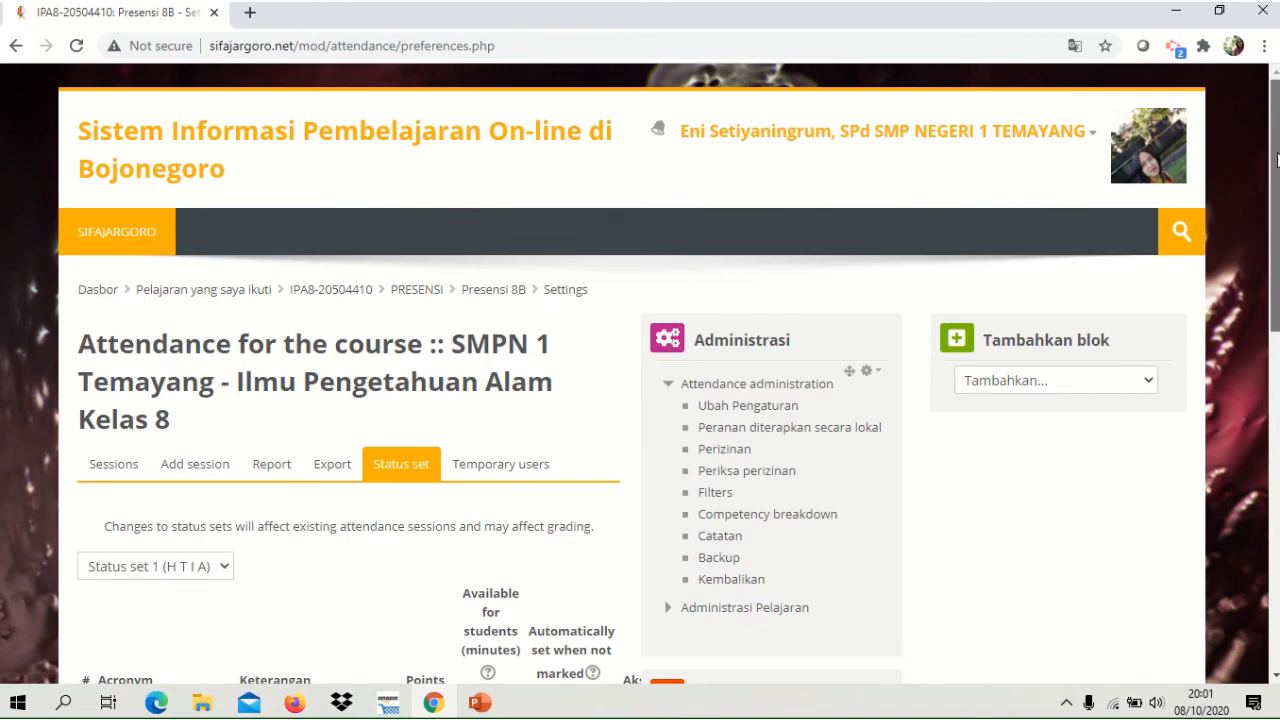
pyautogui.scroll(-3, 1277, 160)
pyautogui.moveTo(1276, 292)
pyautogui.mouseDown()
pyautogui.moveTo(1276, 405)
pyautogui.moveTo(1276, 293)
pyautogui.mouseUp()
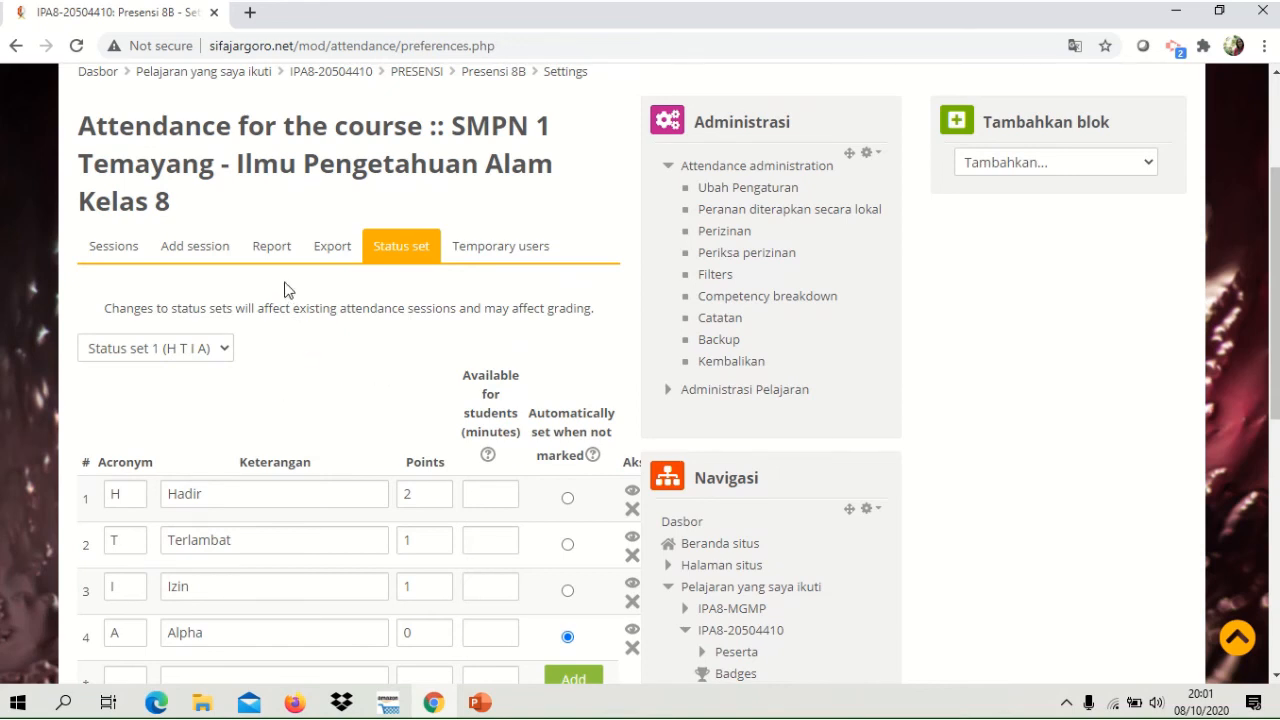
# Open the attendance report and examine the Kelas C students' records across the sessions.
pyautogui.click(273, 252)
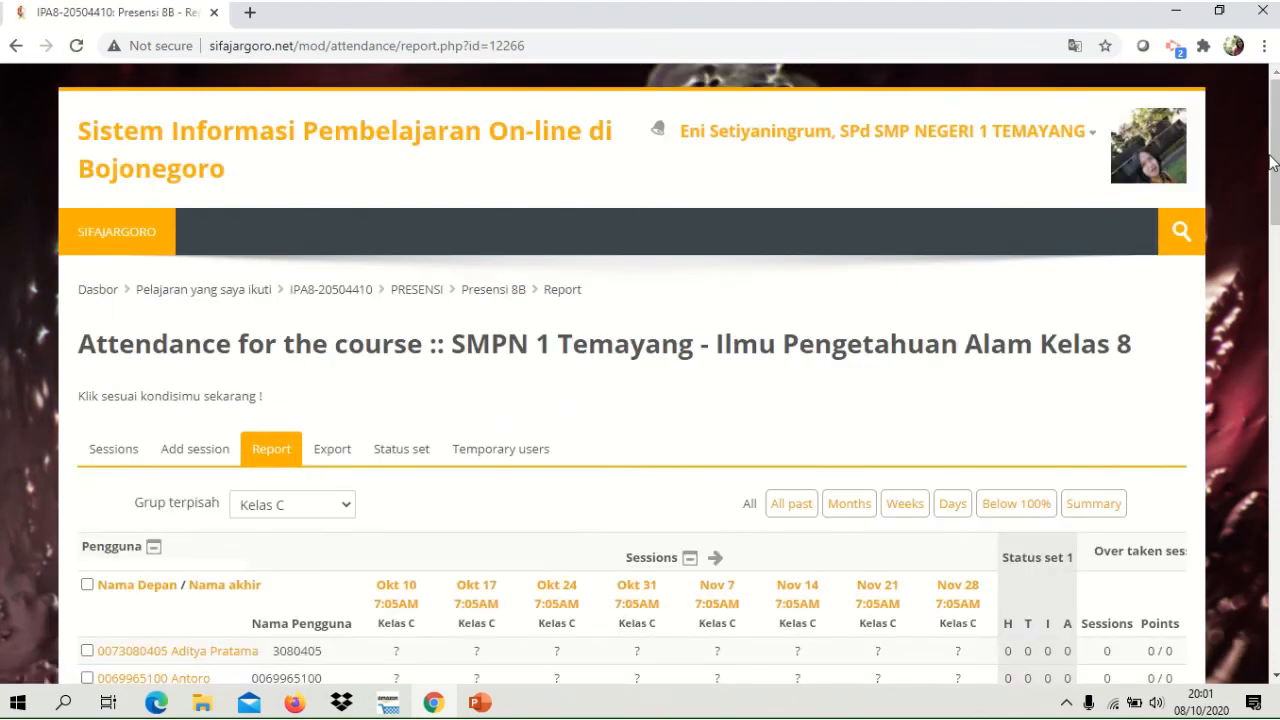
pyautogui.scroll(-4, 1275, 163)
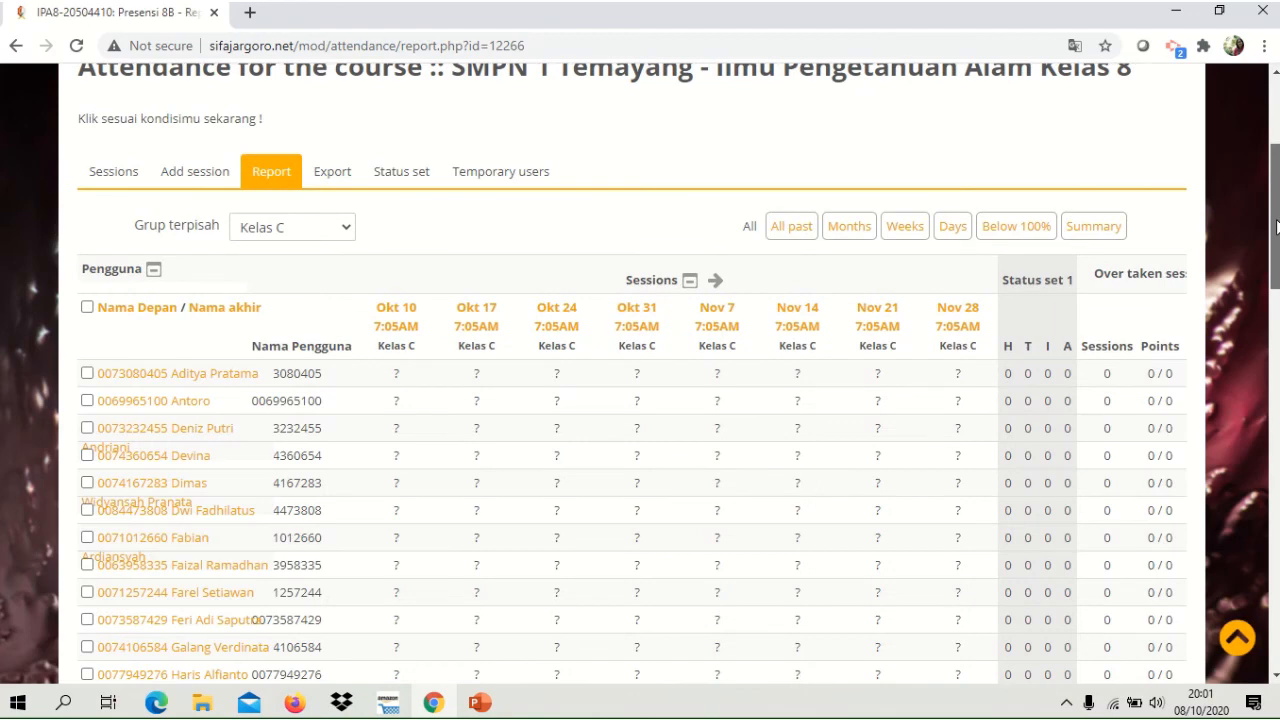
pyautogui.scroll(-1, 1275, 163)
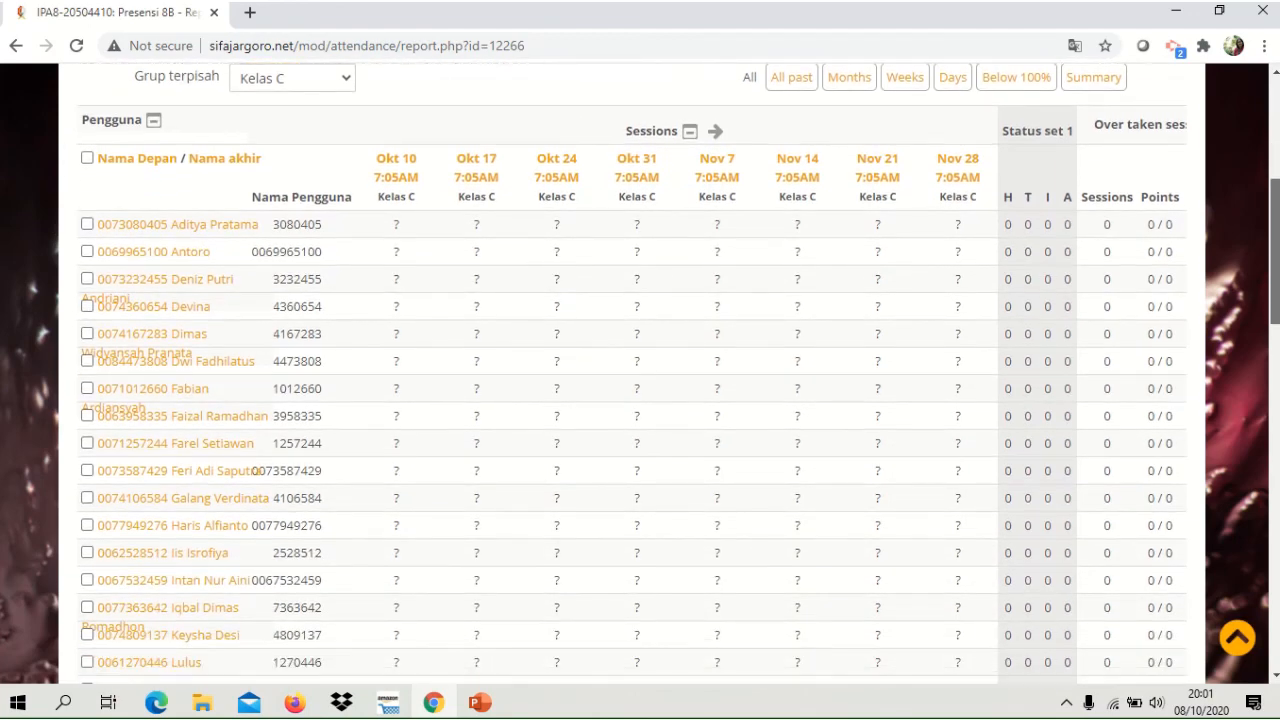
pyautogui.scroll(-1, 1275, 163)
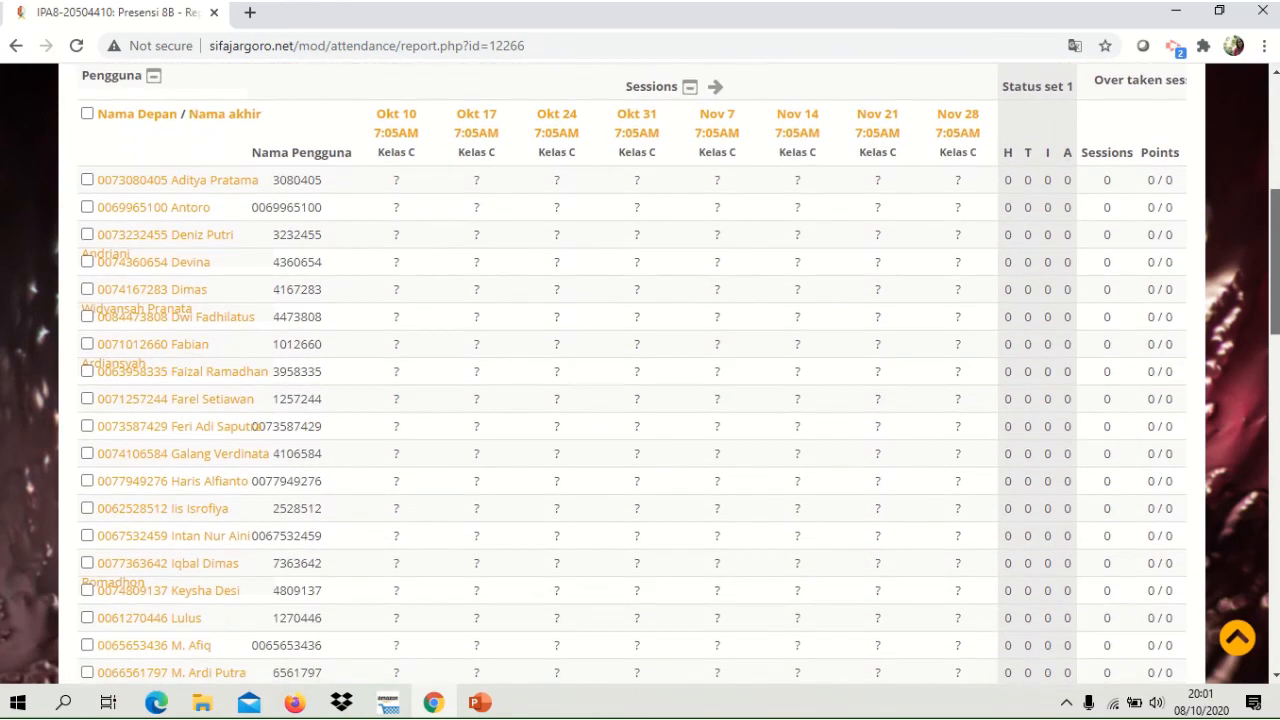
pyautogui.scroll(-5, 640, 372)
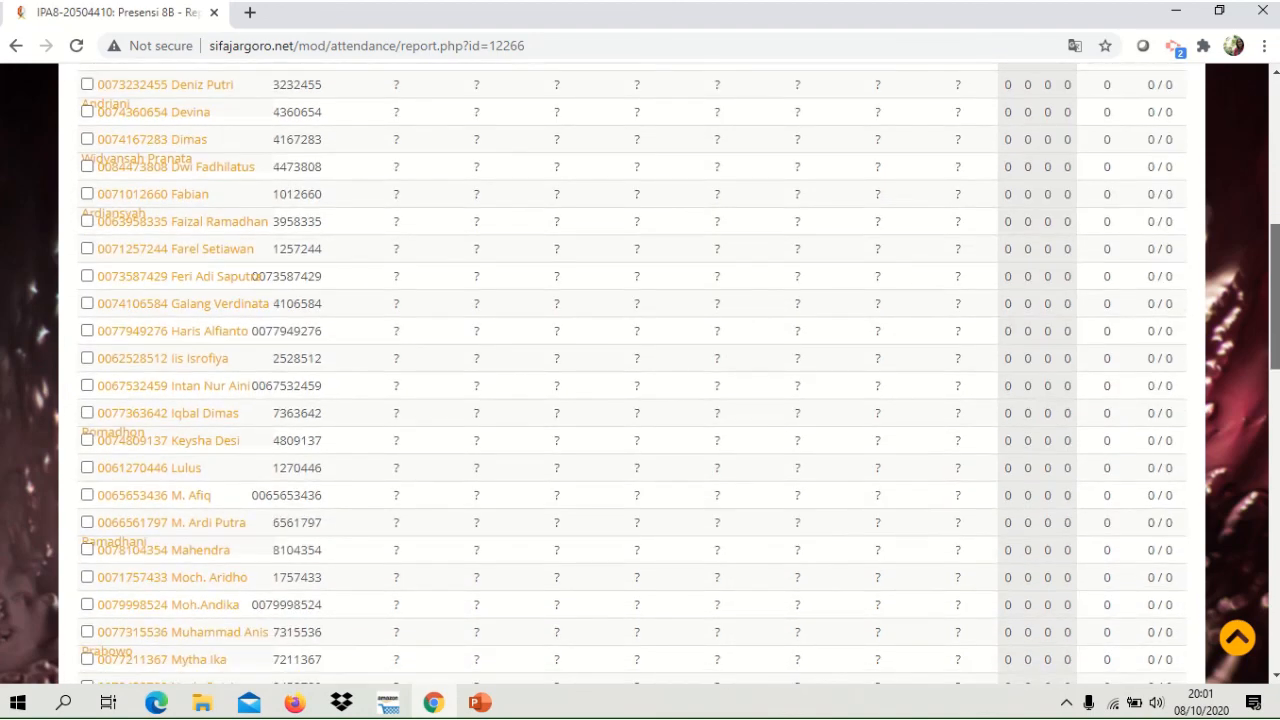
pyautogui.scroll(5, 1276, 270)
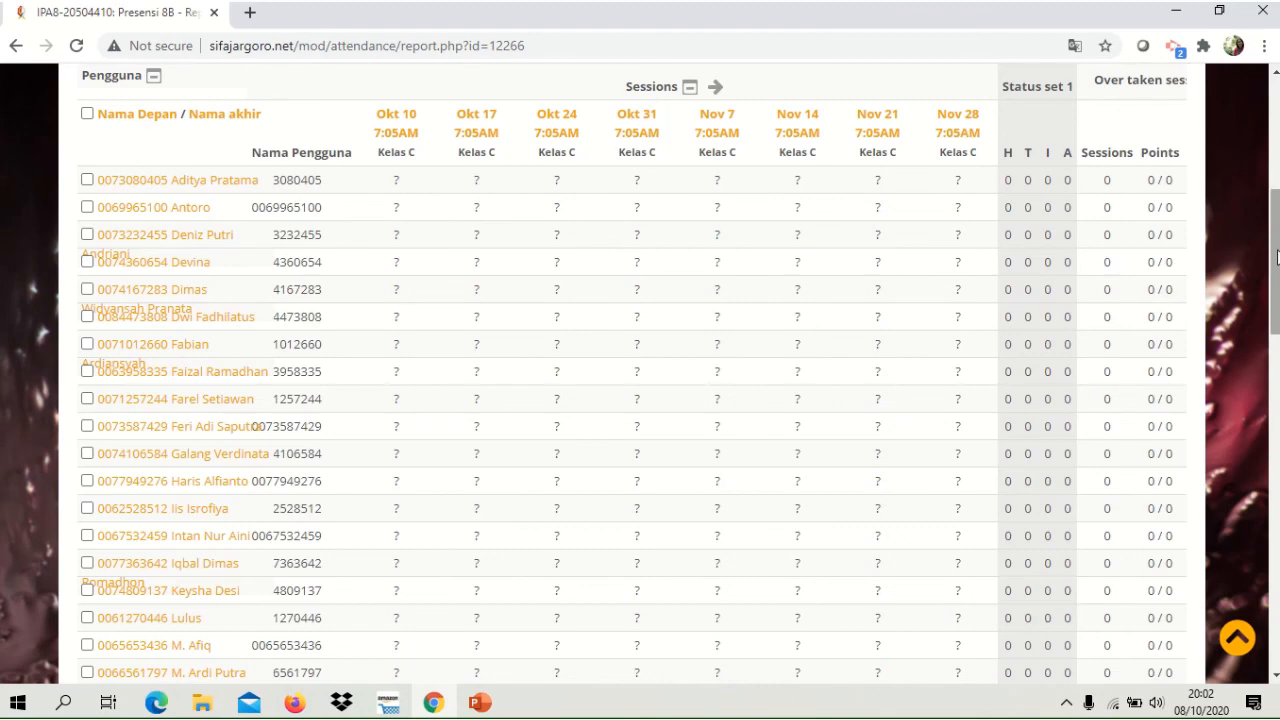
pyautogui.scroll(2, 1276, 258)
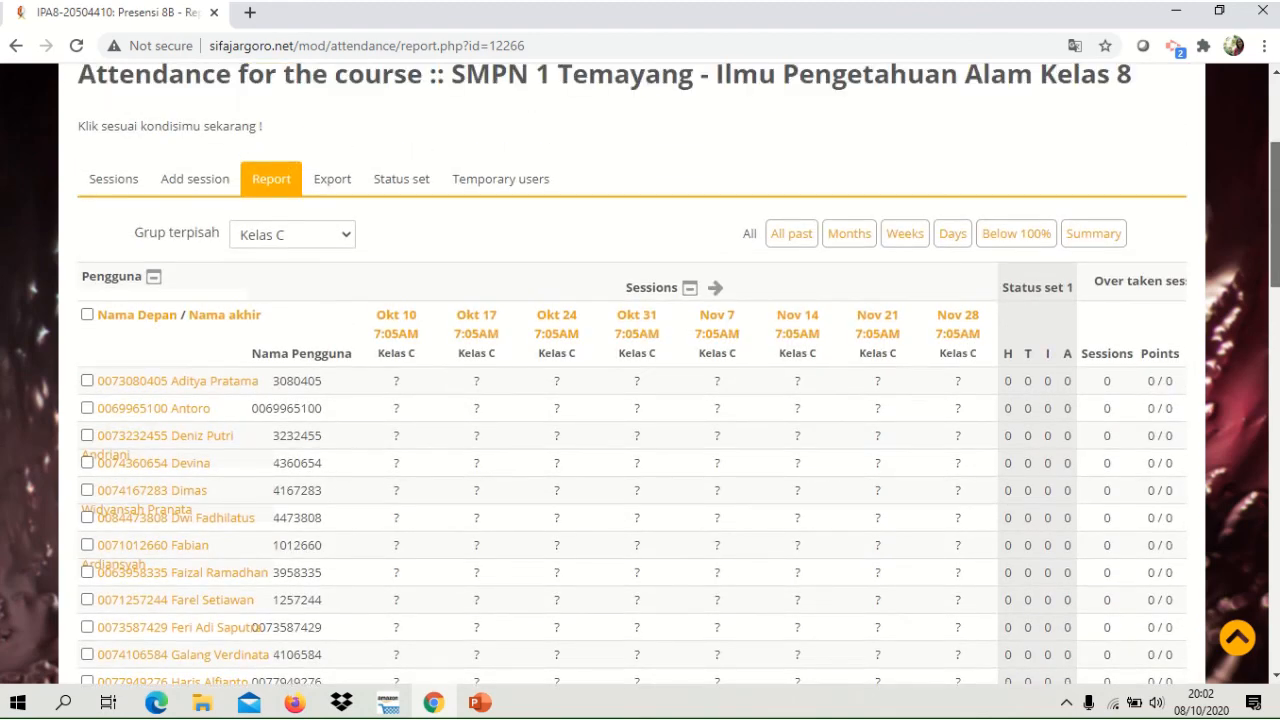
# Open the attendance export settings and examine the group, user, session and period options and the available download formats.
pyautogui.click(334, 179)
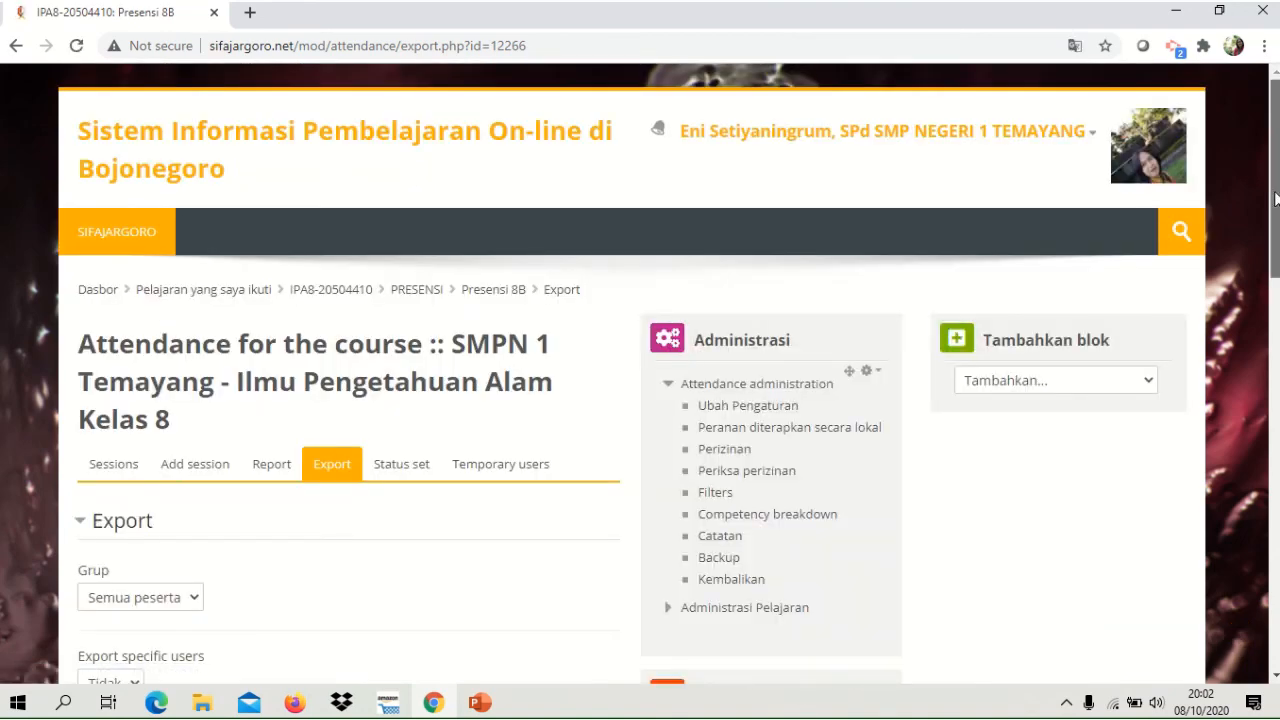
pyautogui.scroll(-2, 1276, 200)
pyautogui.scroll(-2, 640, 373)
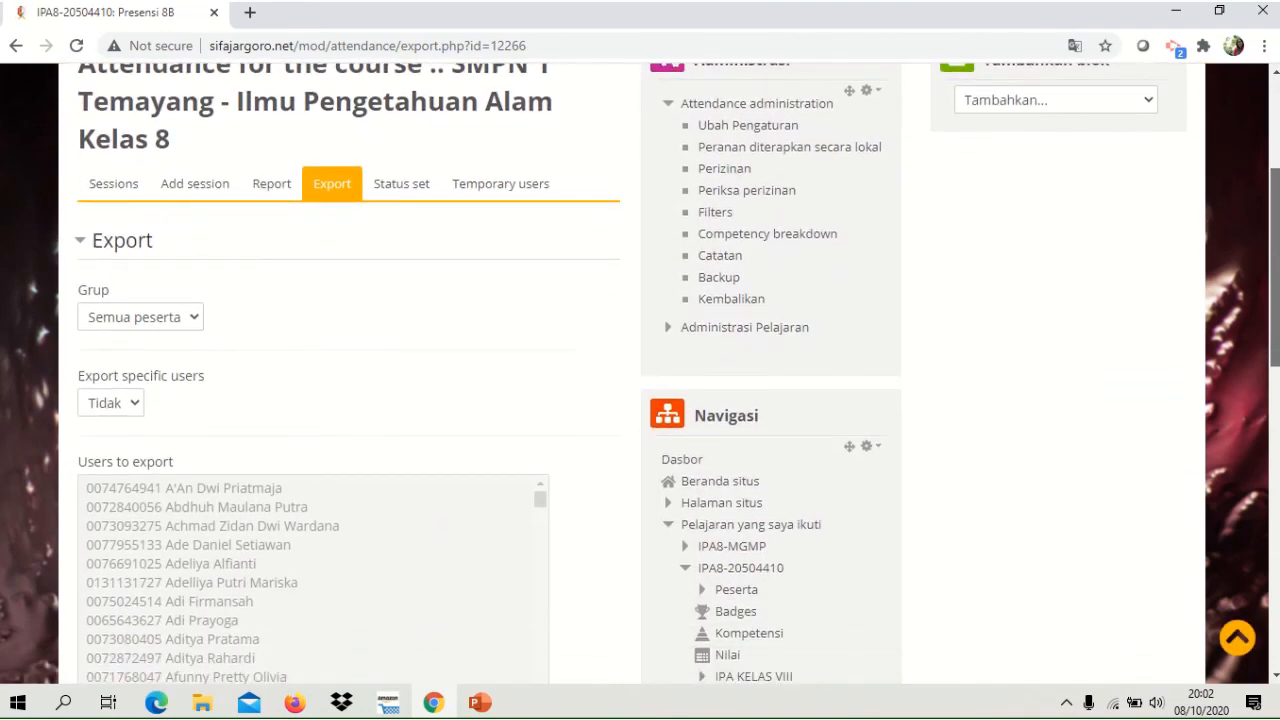
pyautogui.scroll(-4, 640, 373)
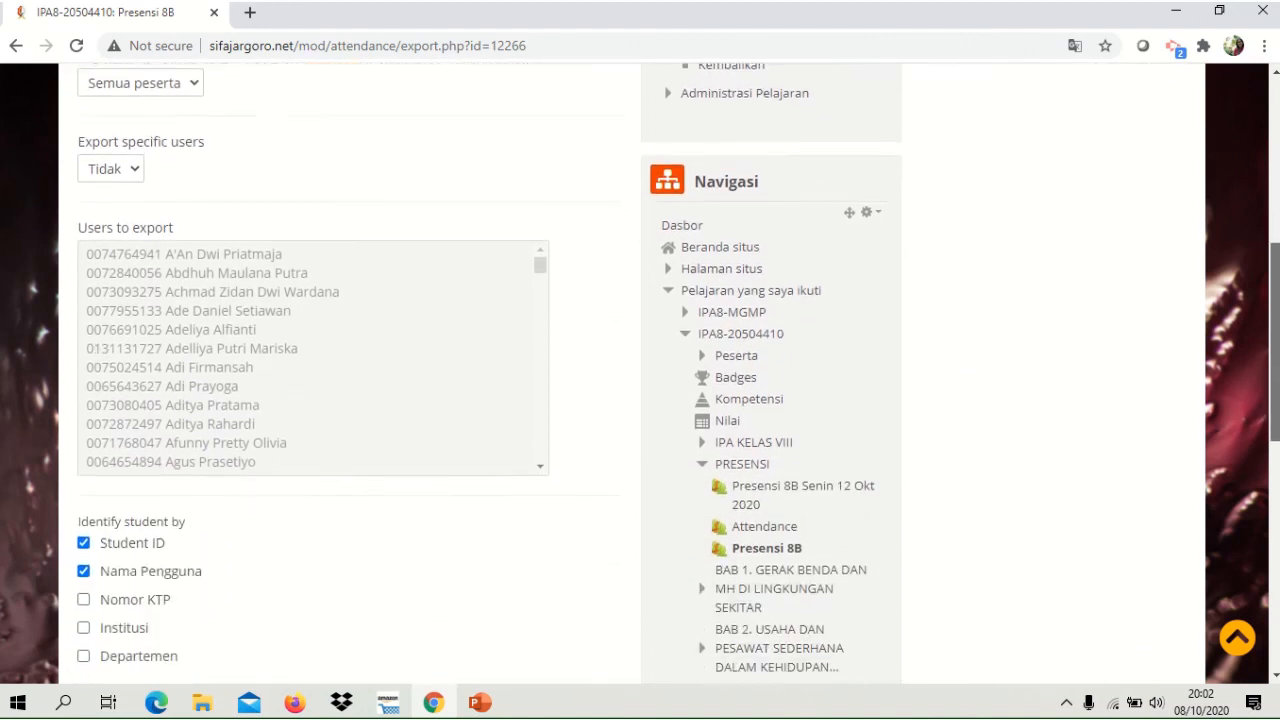
pyautogui.scroll(-3, 640, 373)
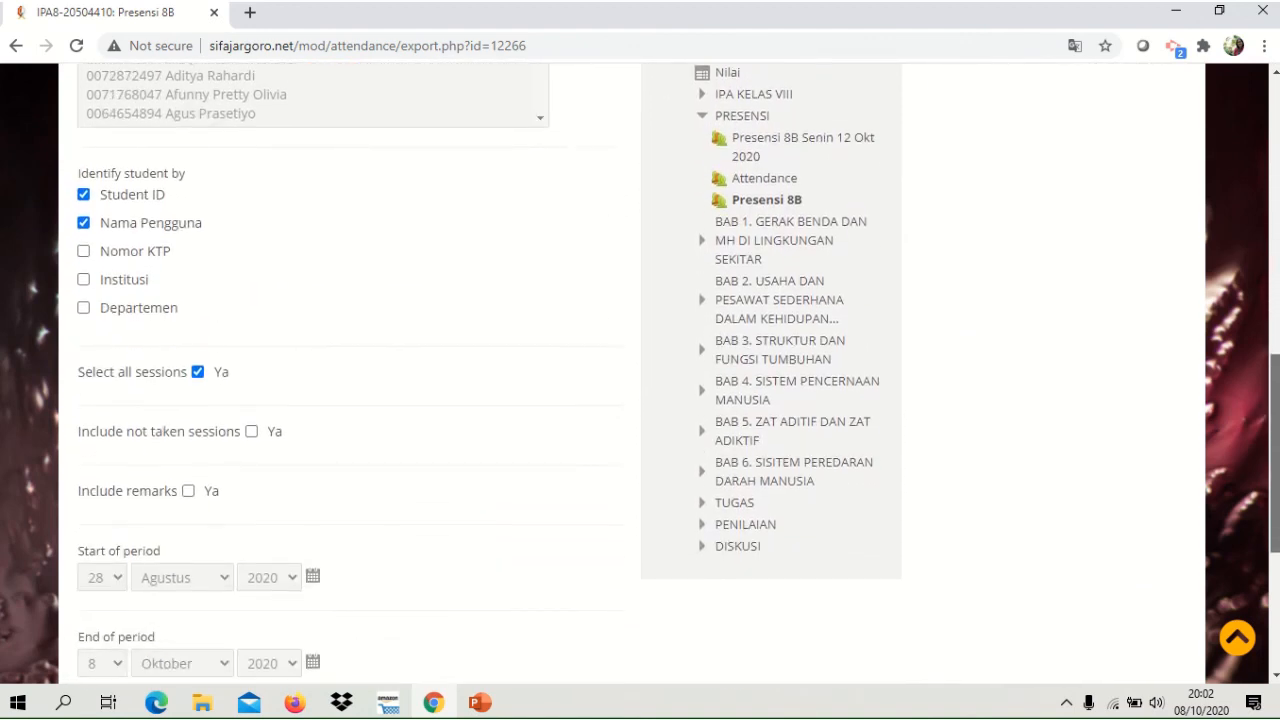
pyautogui.scroll(-1, 640, 373)
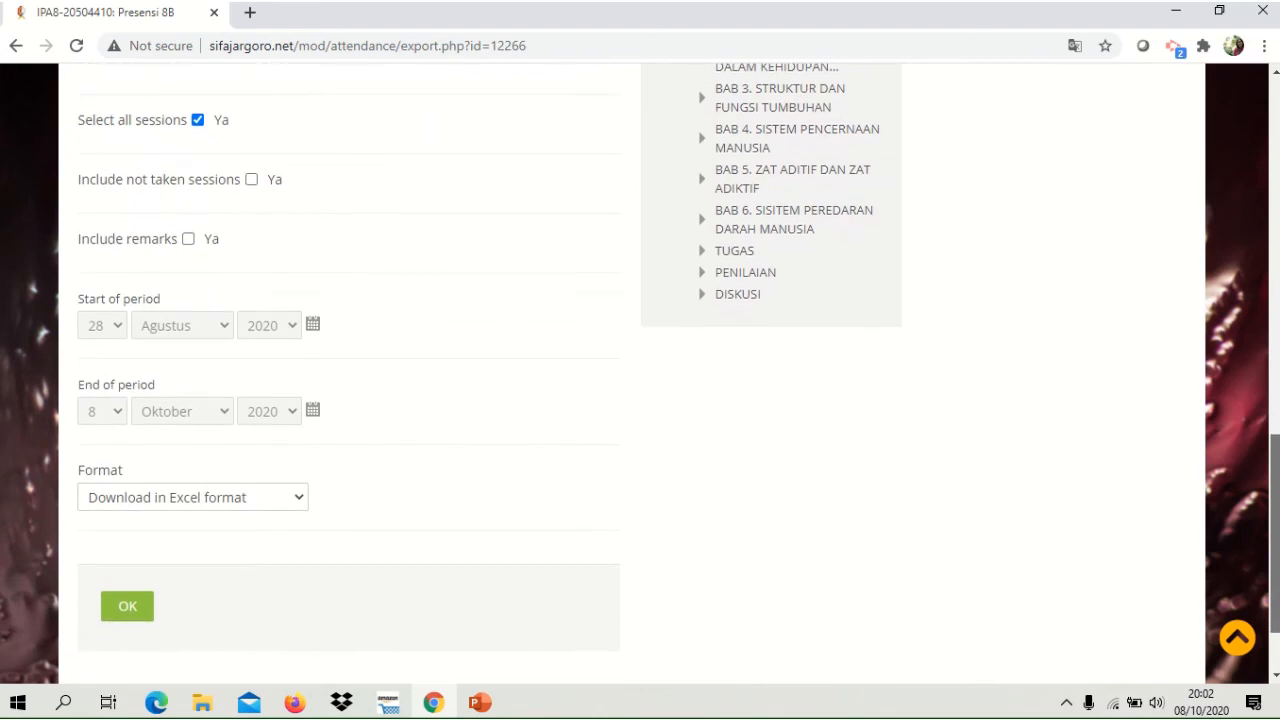
pyautogui.click(300, 500)
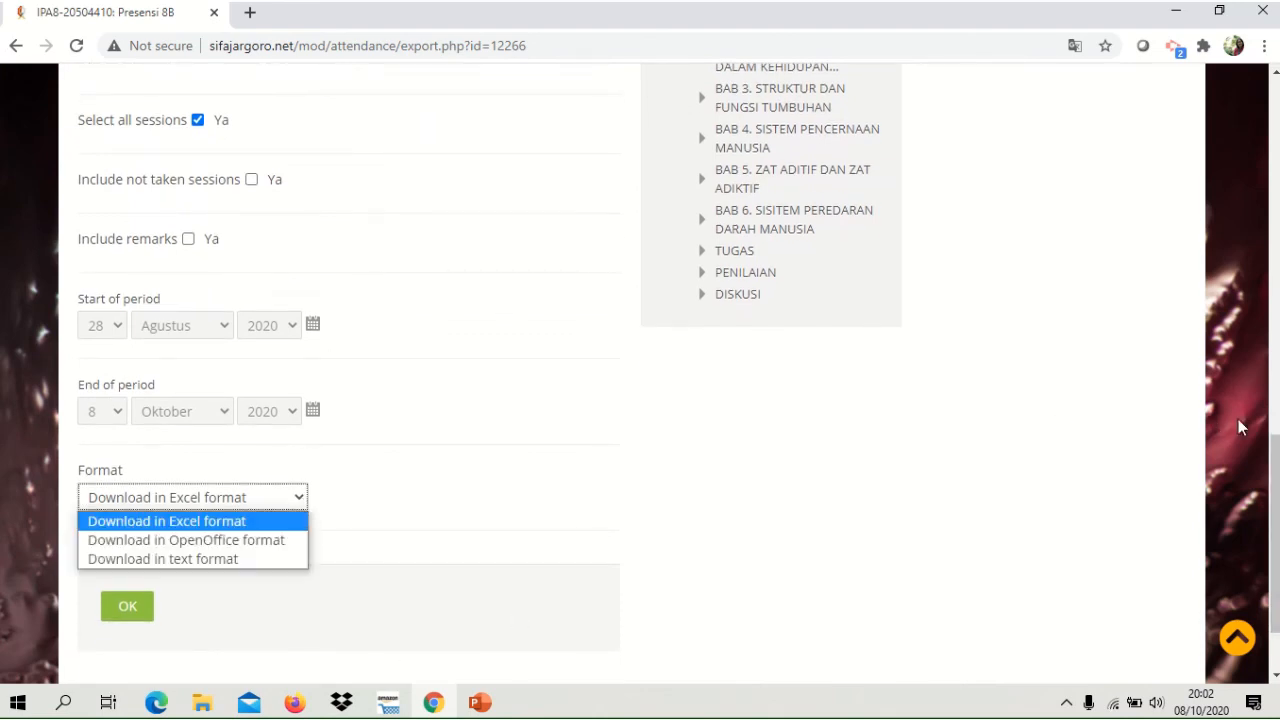
# Return to the course's PRESENSI section and review the access restrictions of the Presensi 8B activity.
pyautogui.moveTo(1277, 460); pyautogui.dragTo(1278, 191)
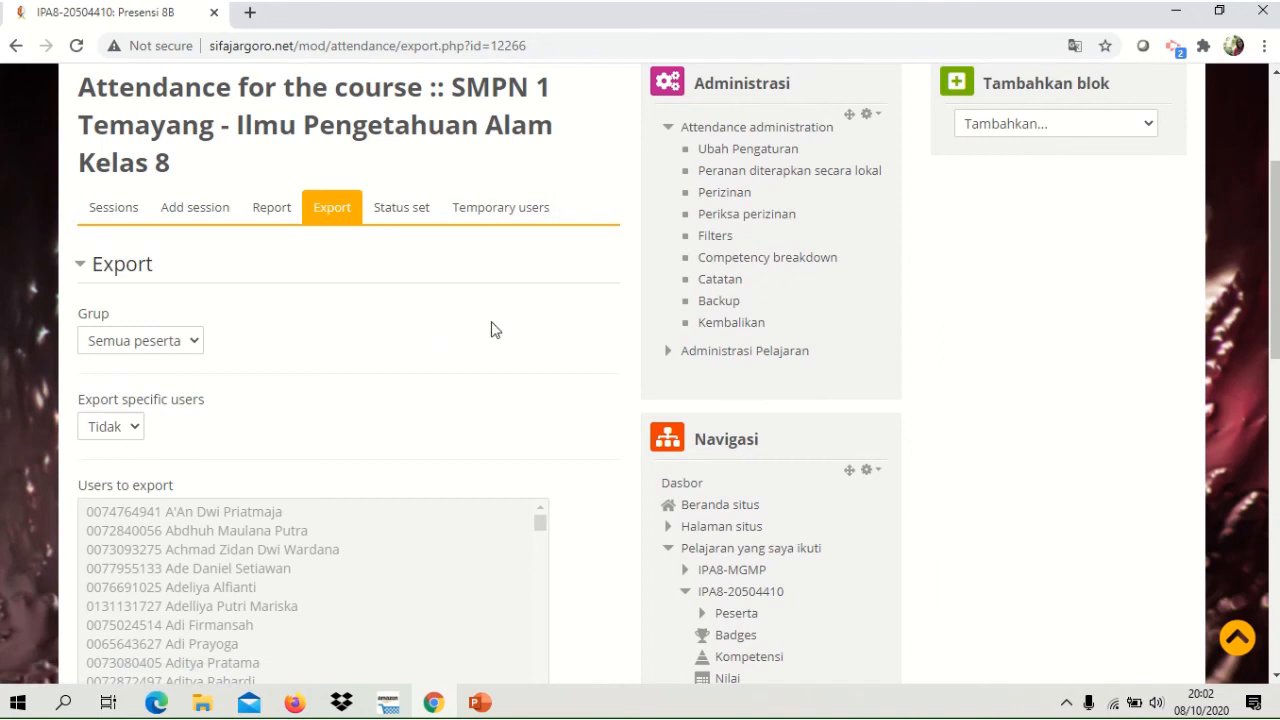
pyautogui.moveTo(1276, 250); pyautogui.dragTo(1276, 208)
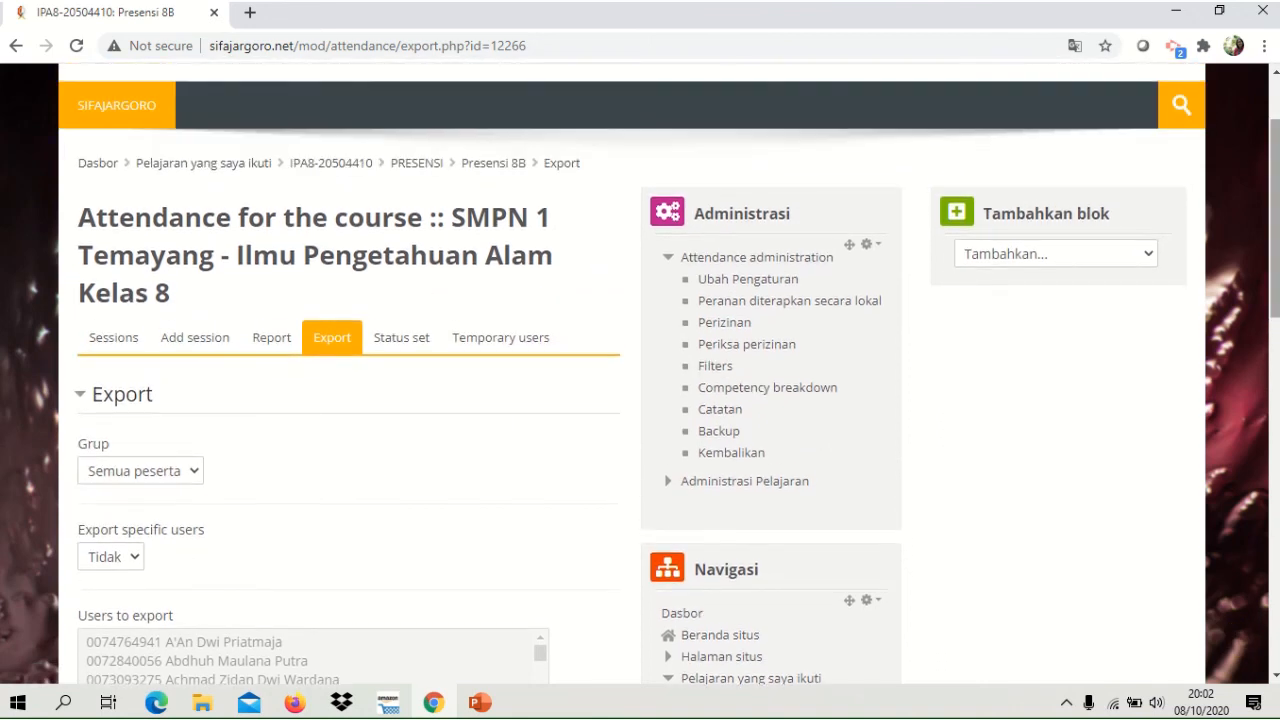
pyautogui.click(425, 165)
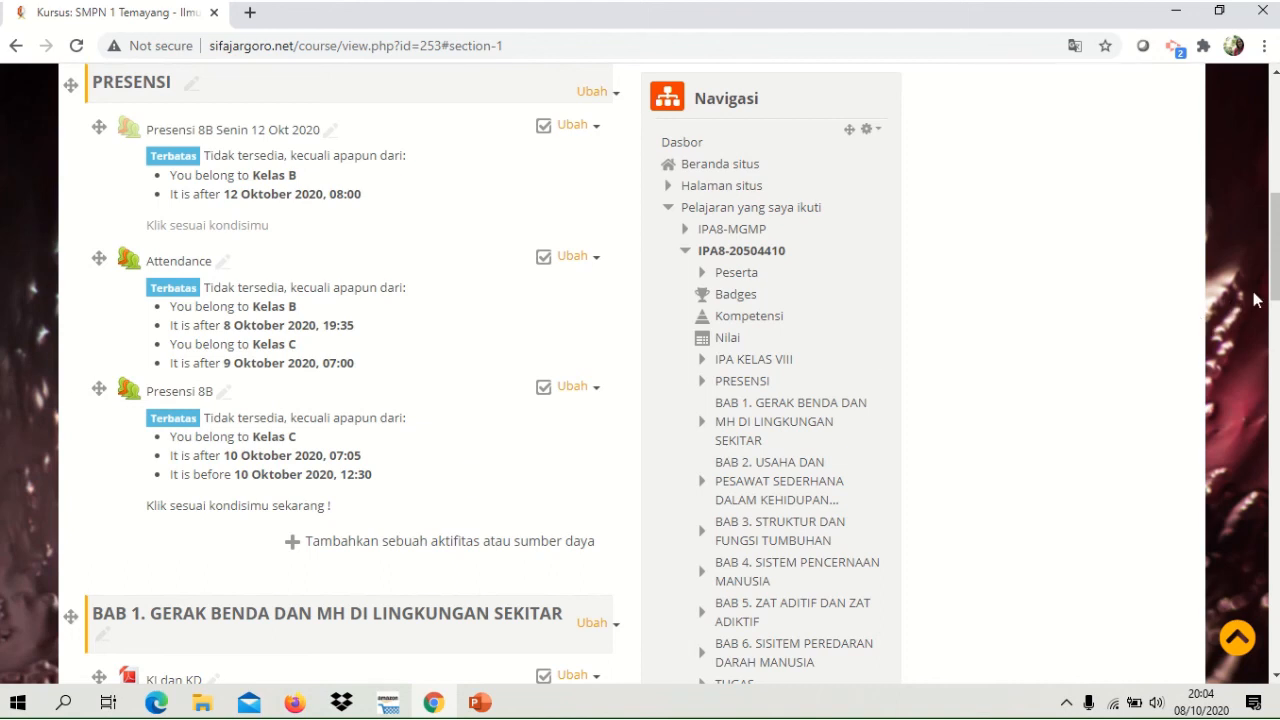
pyautogui.moveTo(1274, 292)
pyautogui.mouseDown()
pyautogui.moveTo(1274, 232)
pyautogui.moveTo(1274, 290)
pyautogui.mouseUp()
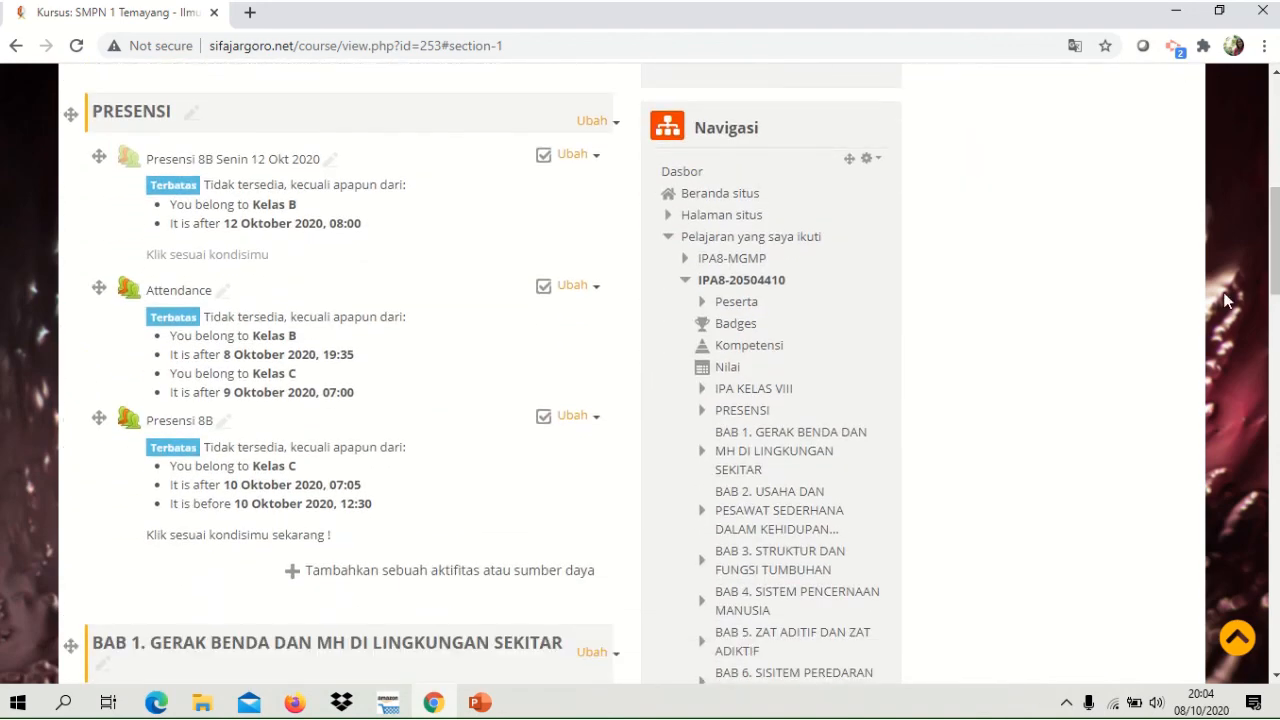